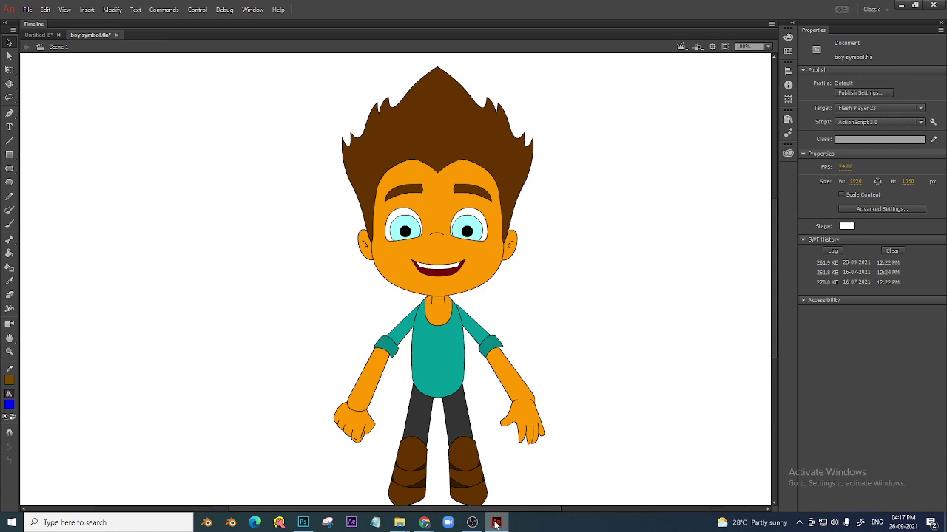
- Select the character's ear, arms, hands, torso, legs and boots one by one to examine what type of object each is
click(511, 202)
click(494, 335)
click(507, 381)
click(531, 427)
click(438, 381)
click(392, 344)
click(381, 373)
click(414, 422)
click(454, 414)
click(466, 466)
click(416, 470)
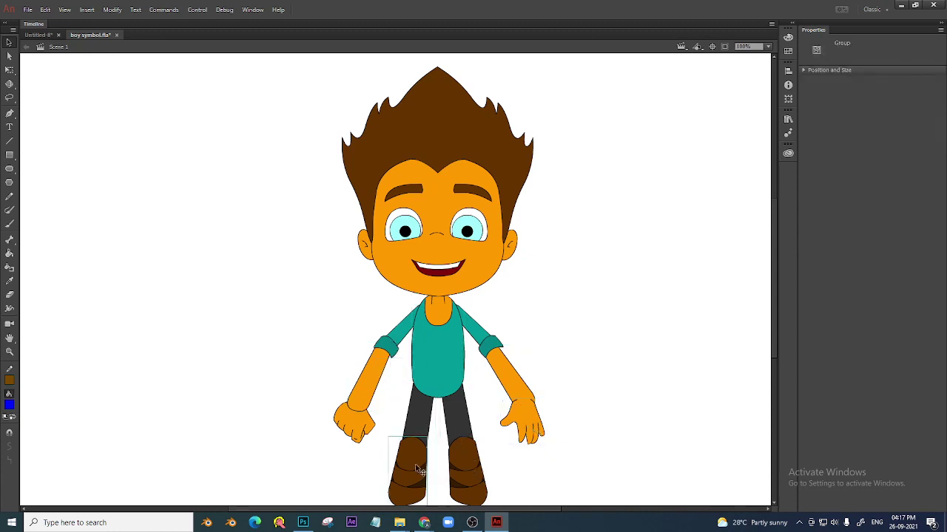
click(551, 292)
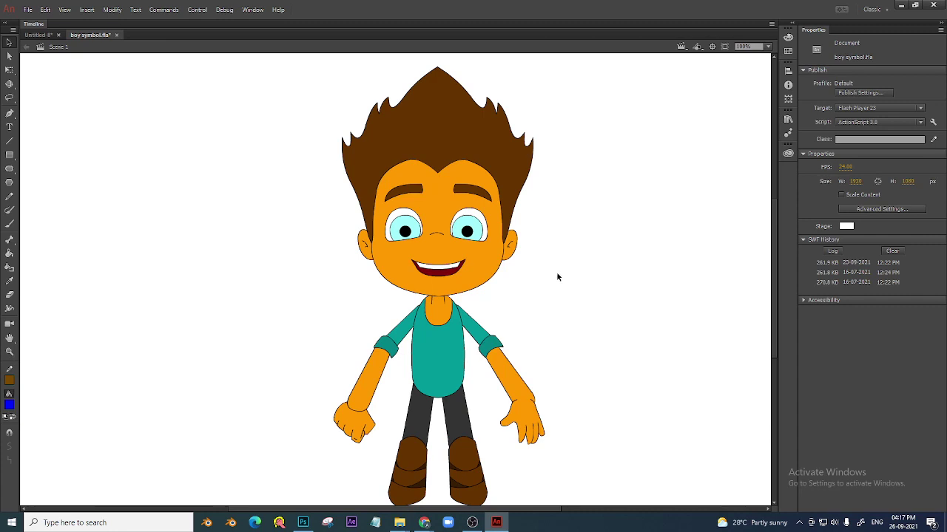
click(436, 359)
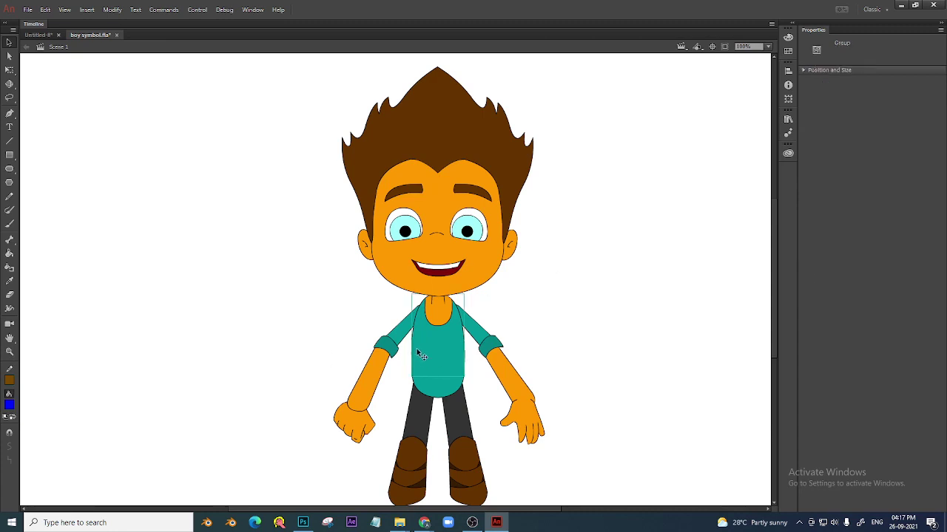
click(395, 344)
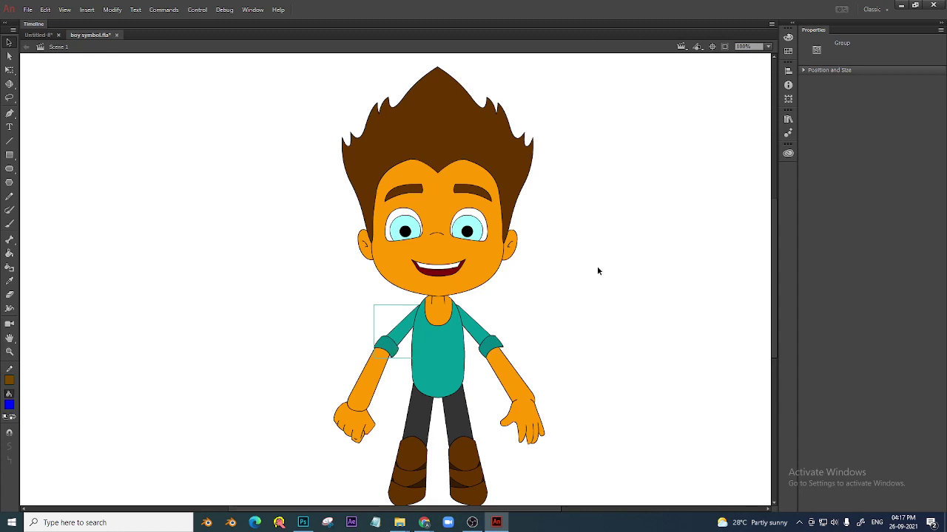
- Convert the head group into a Graphic symbol named HEAD1
click(441, 146)
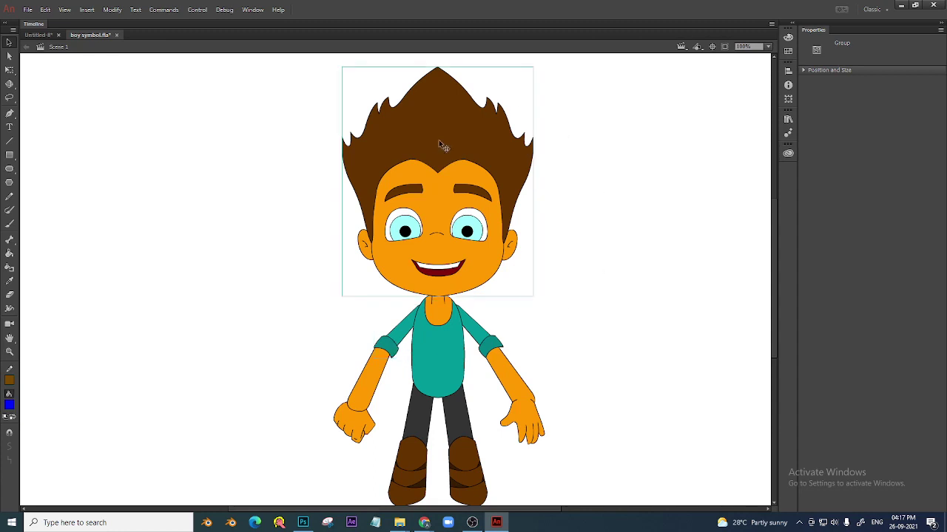
right_click(439, 145)
click(497, 413)
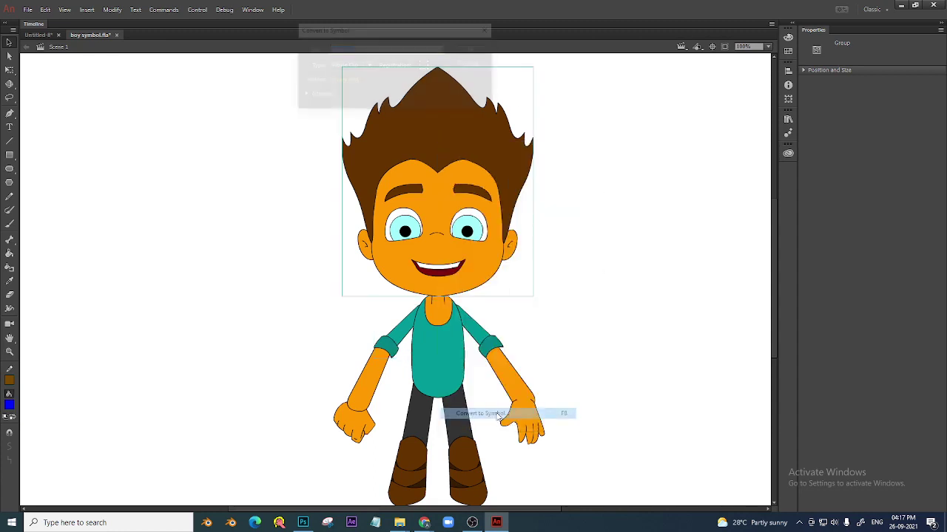
click(351, 65)
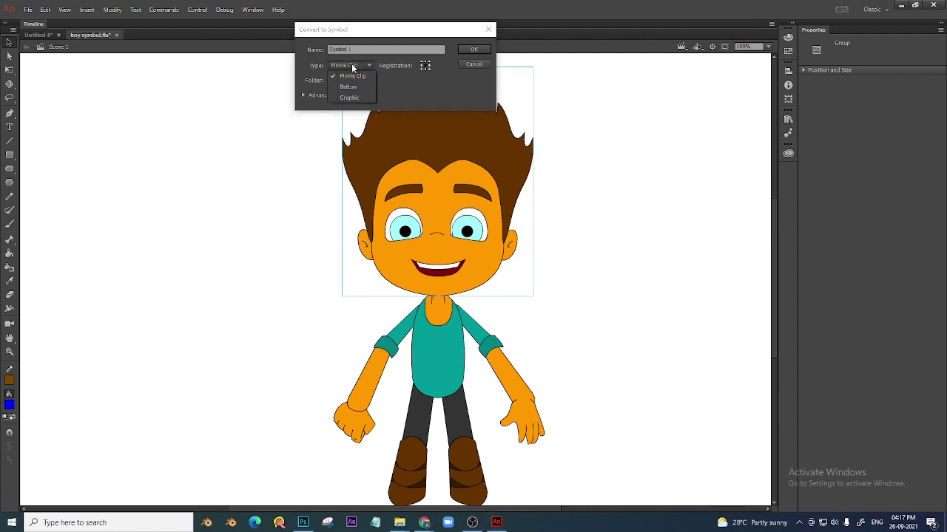
click(349, 97)
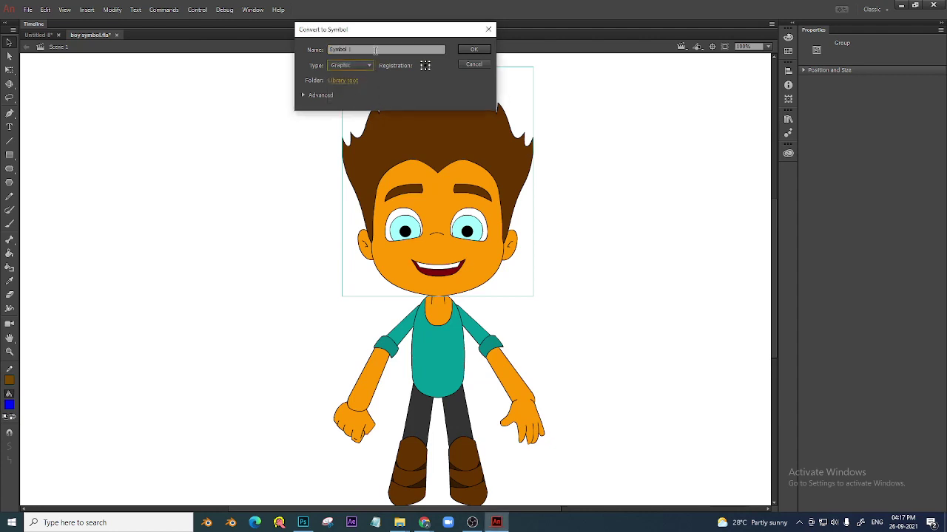
text(He)
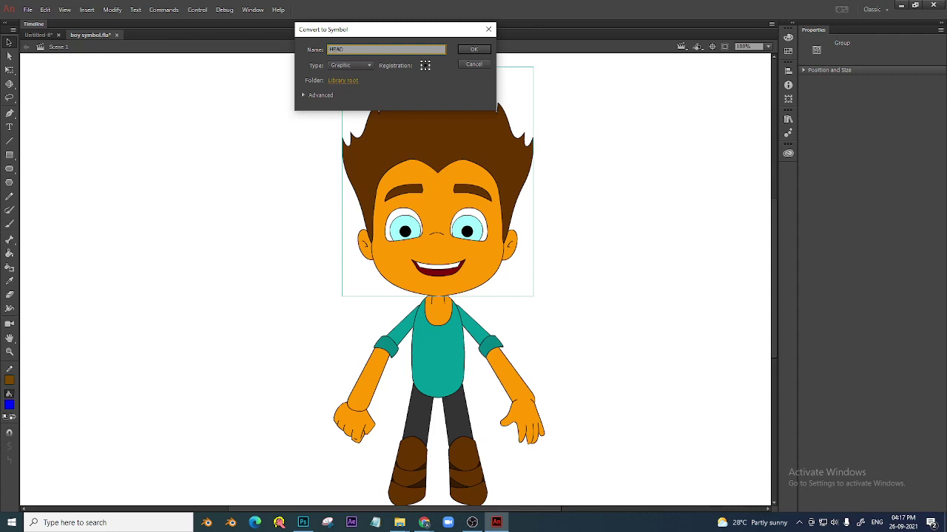
click(473, 49)
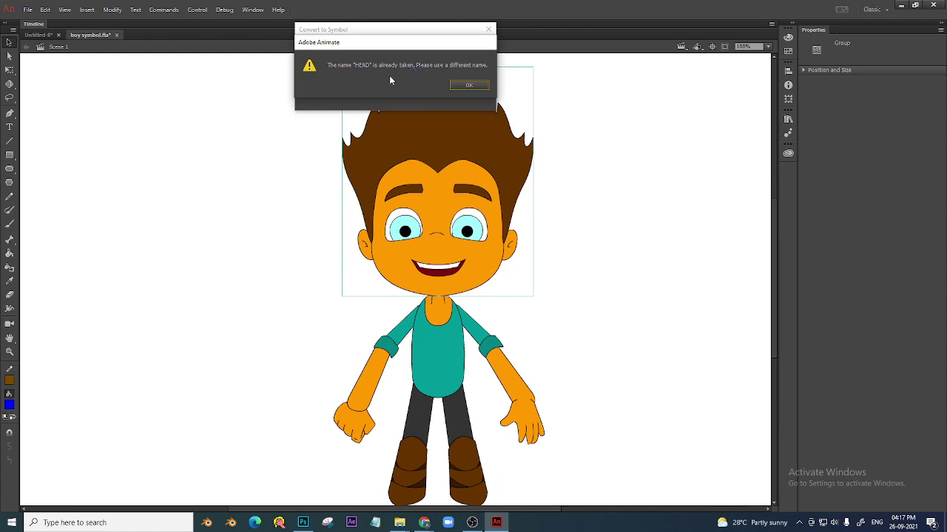
click(469, 85)
click(377, 49)
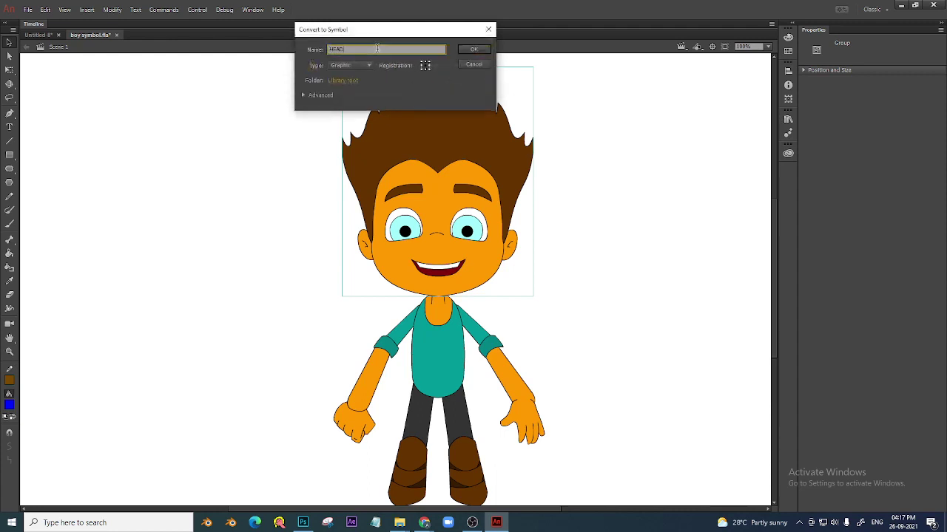
click(474, 49)
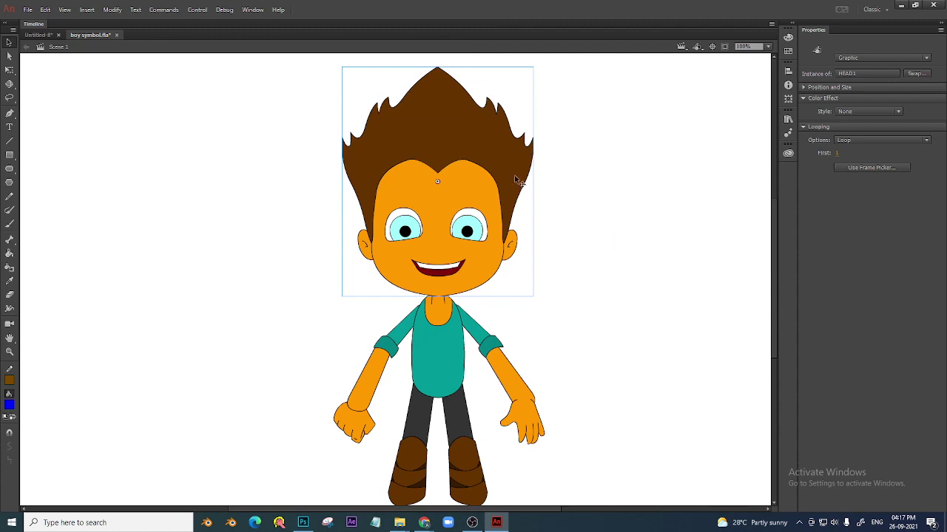
- Move the head symbol away to the left of the body, inspect the artwork inside it and return to Scene 1
drag(511, 173, 284, 181)
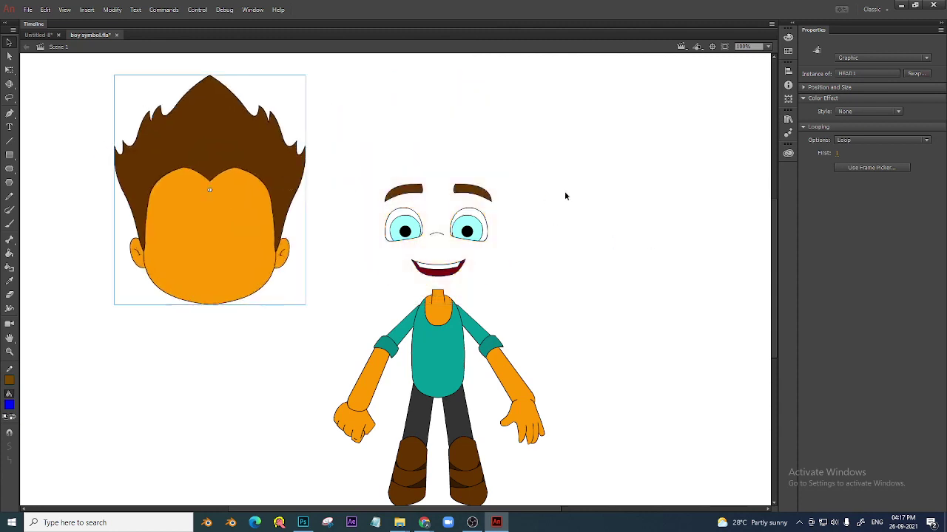
double_click(247, 244)
double_click(328, 171)
double_click(224, 142)
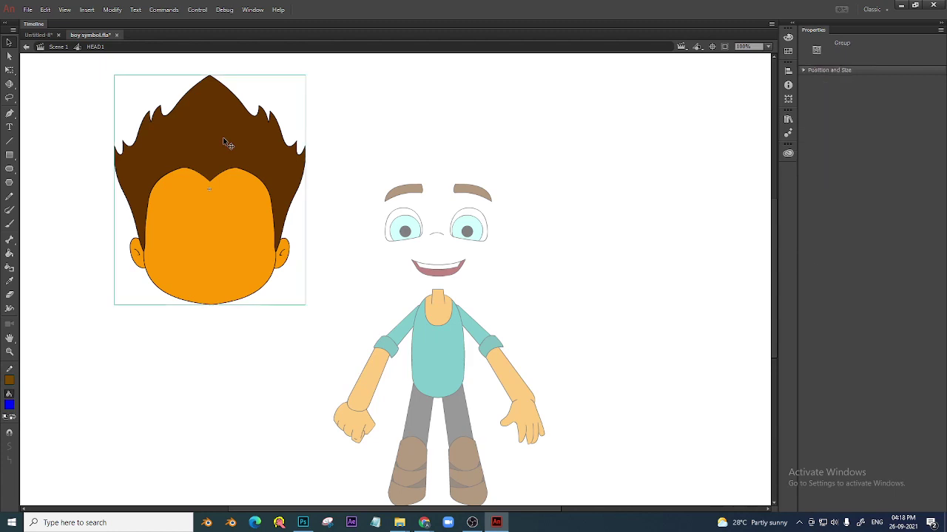
click(59, 46)
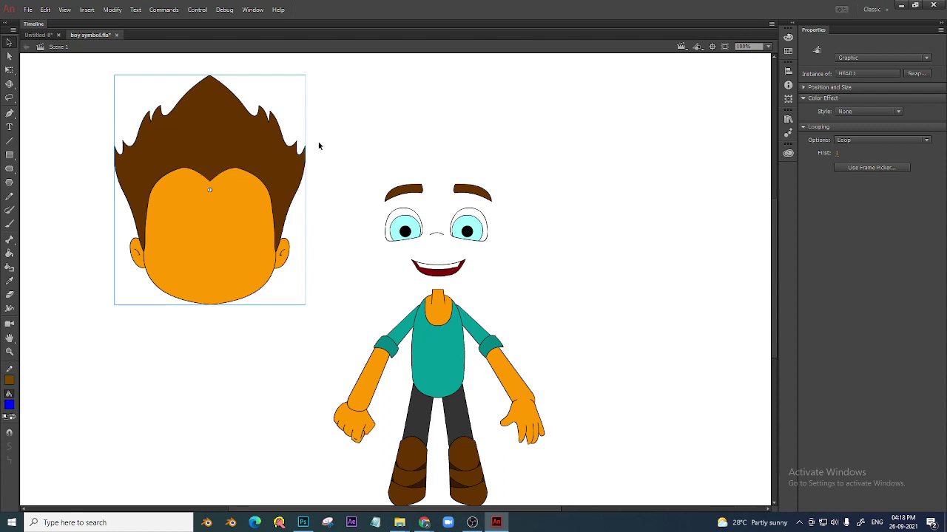
- Convert each of the two eyebrows into its own Graphic symbol with the default name
click(482, 194)
right_click(480, 192)
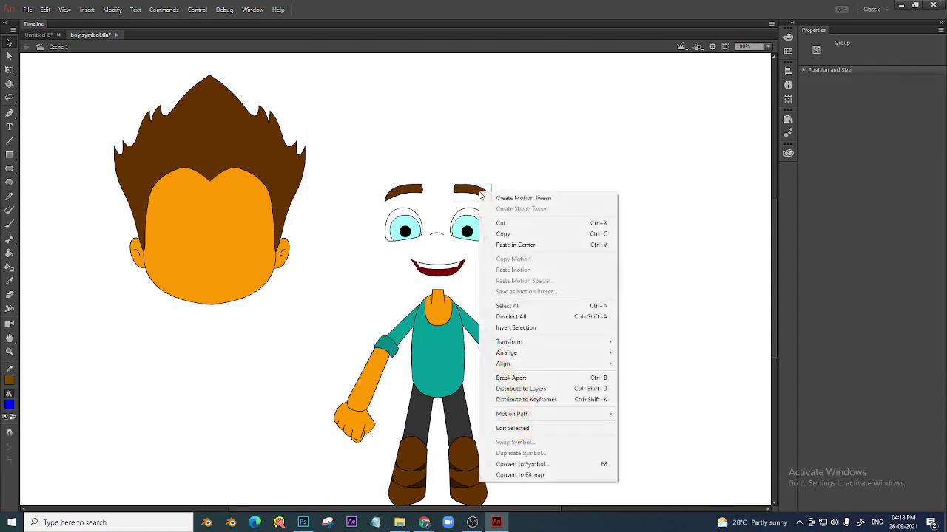
click(535, 464)
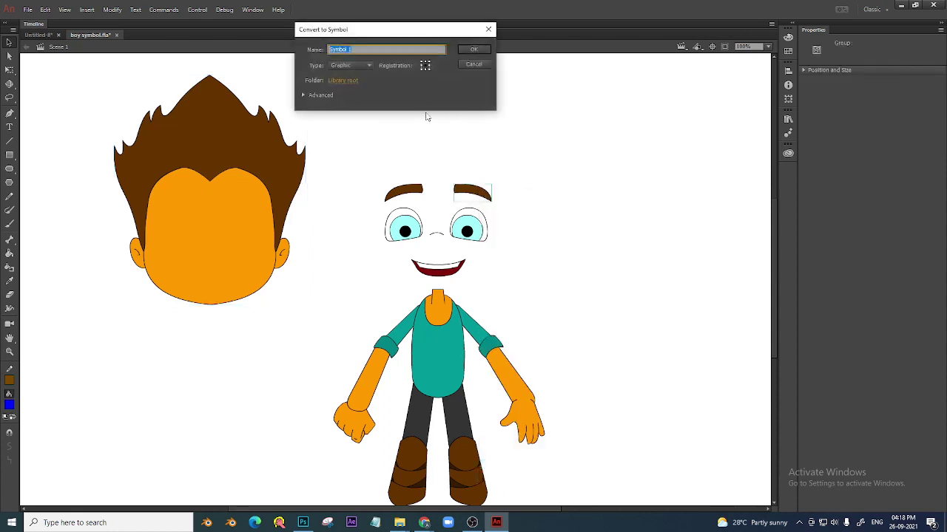
click(473, 50)
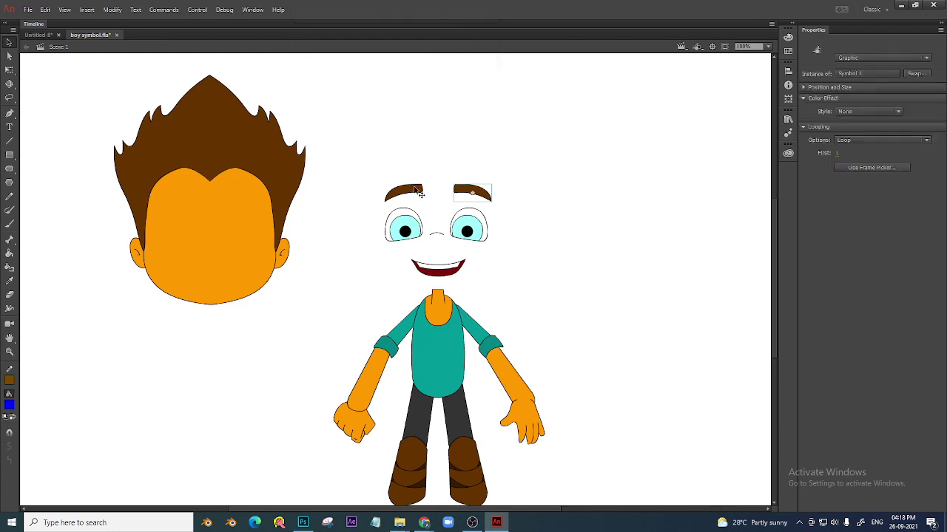
right_click(414, 191)
click(510, 460)
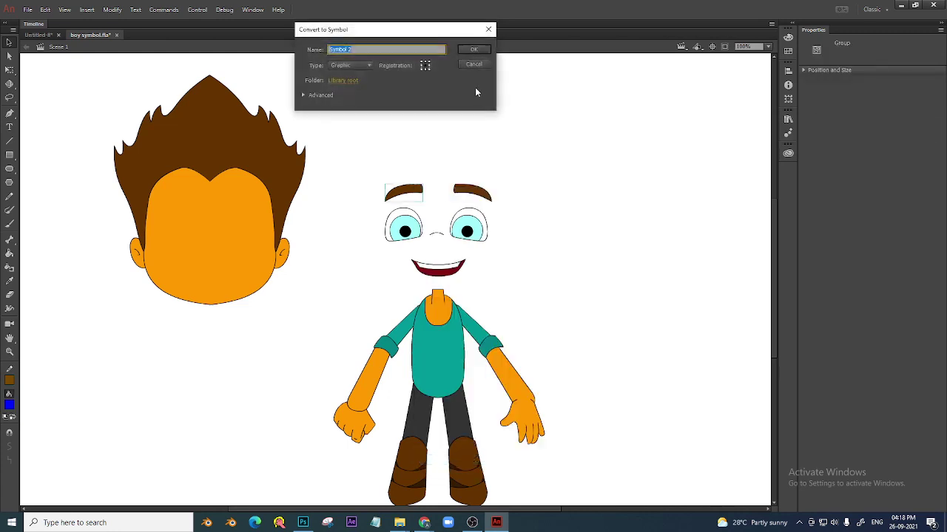
click(473, 50)
- Convert the torso and the hip piece beneath it into separate Graphic symbols with default names
click(444, 361)
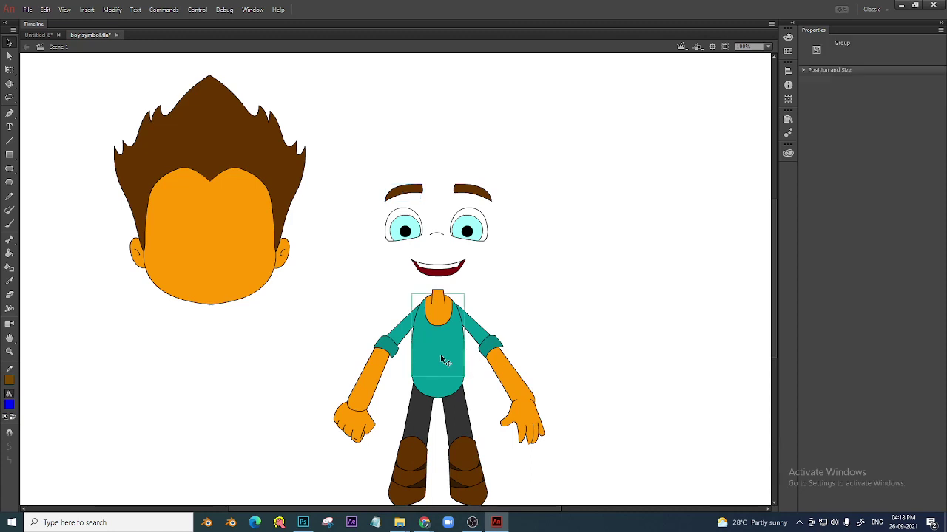
right_click(443, 347)
click(469, 320)
click(473, 49)
click(441, 387)
right_click(442, 387)
click(477, 365)
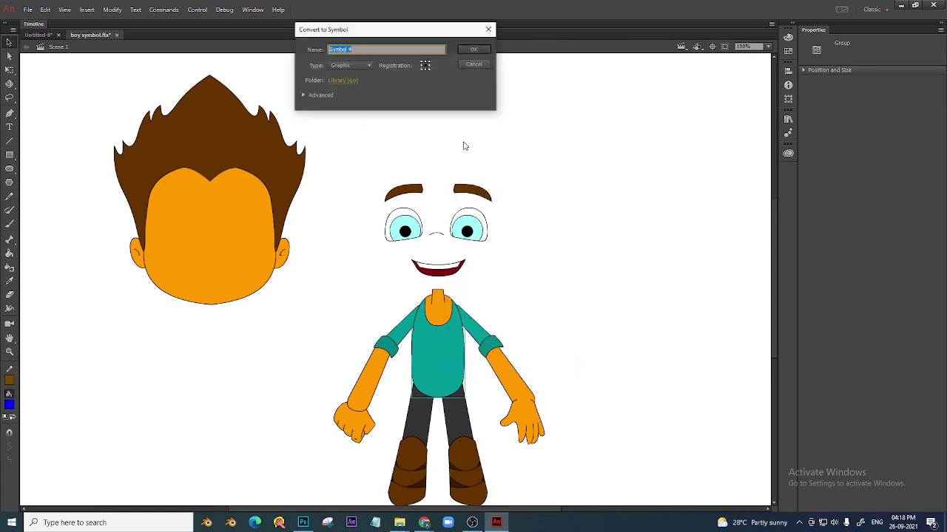
click(473, 49)
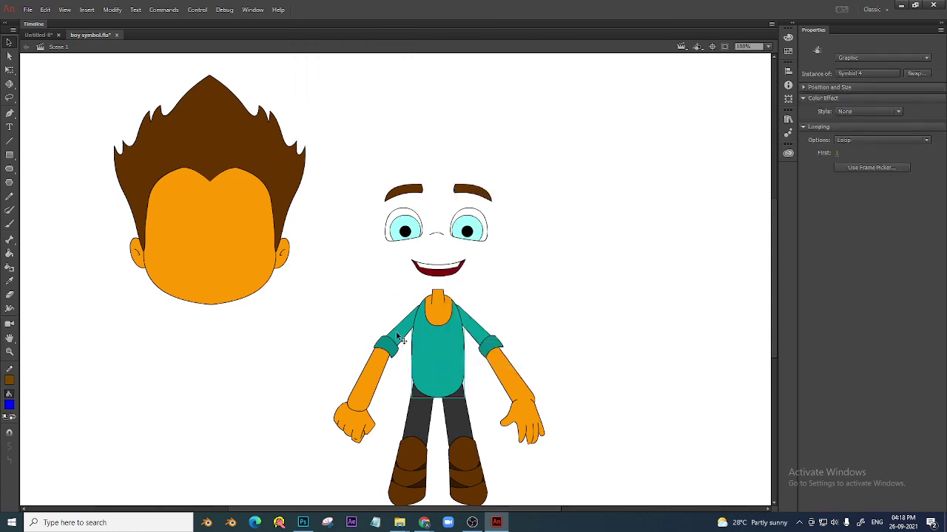
- Convert both sleeved upper arms into separate Graphic symbols with default names
right_click(397, 337)
click(440, 315)
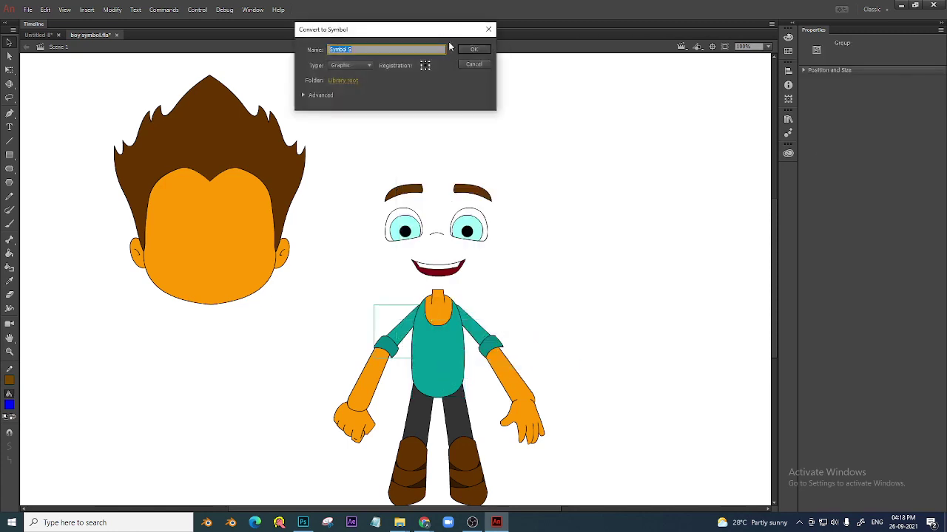
click(474, 49)
right_click(488, 345)
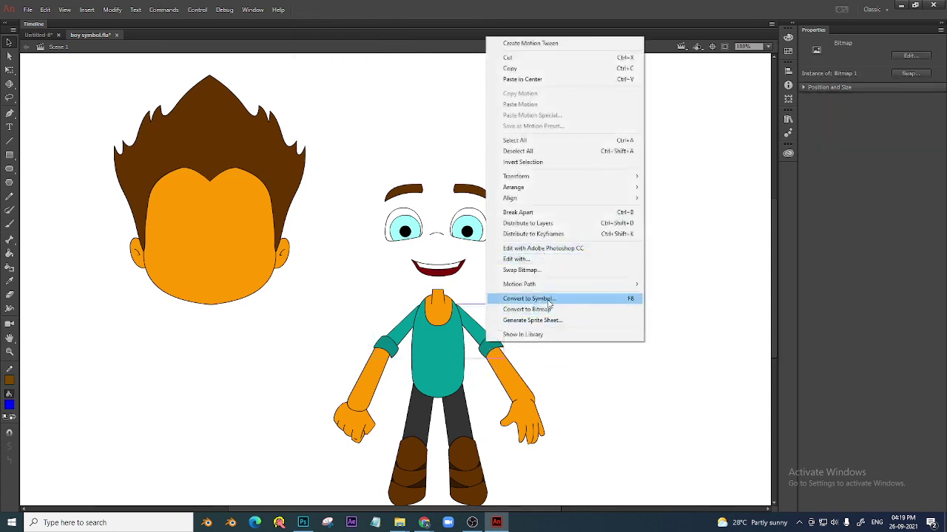
click(518, 298)
click(474, 50)
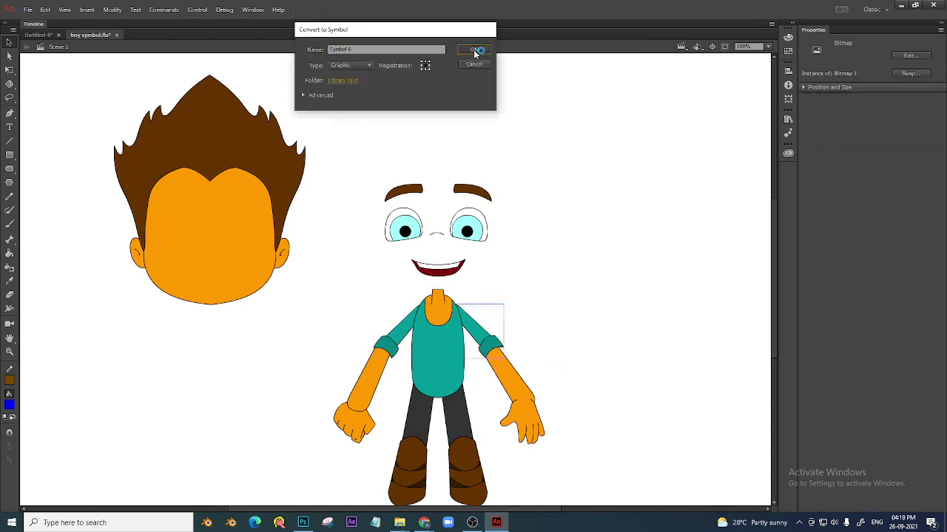
- Check the eyebrow and eye on the left side of the face, and convert the nose line into a Graphic symbol
click(417, 191)
click(417, 231)
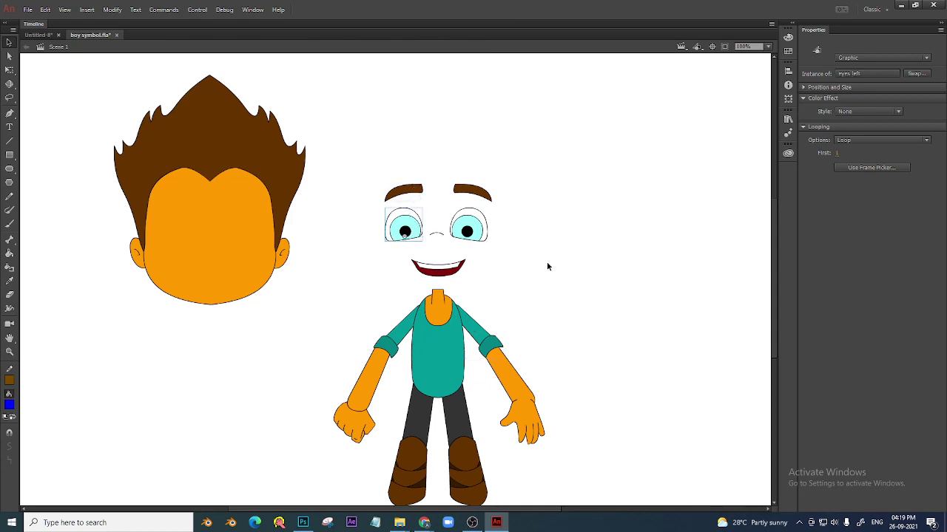
click(438, 237)
right_click(438, 236)
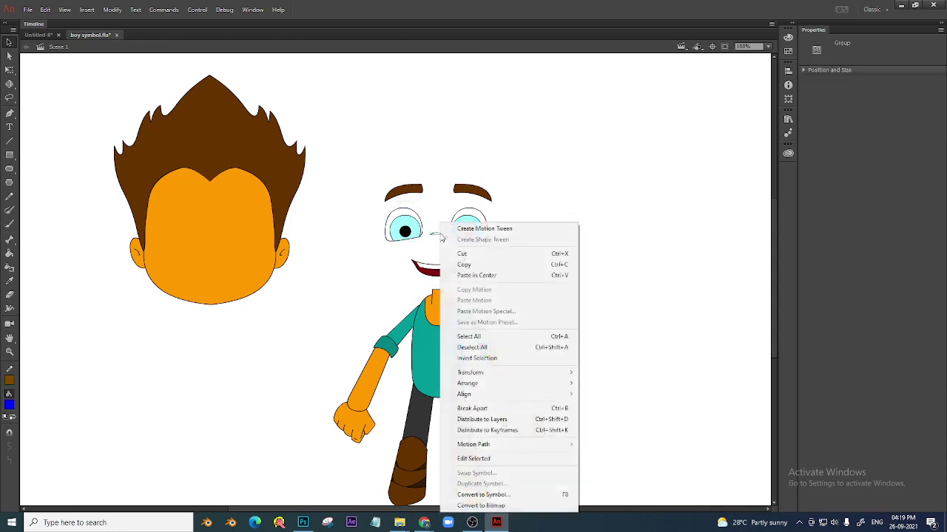
click(503, 495)
click(474, 50)
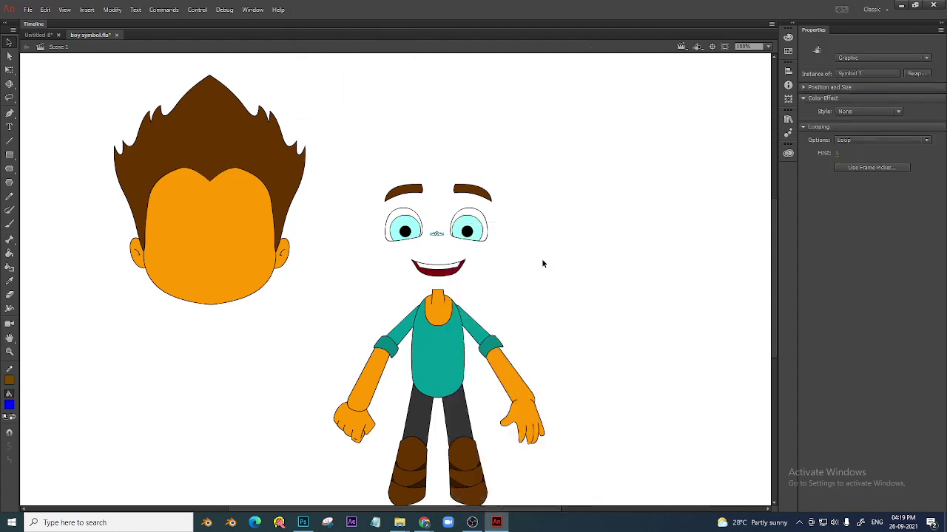
- Convert both dark upper legs into separate Graphic symbols with default names
click(455, 413)
right_click(456, 413)
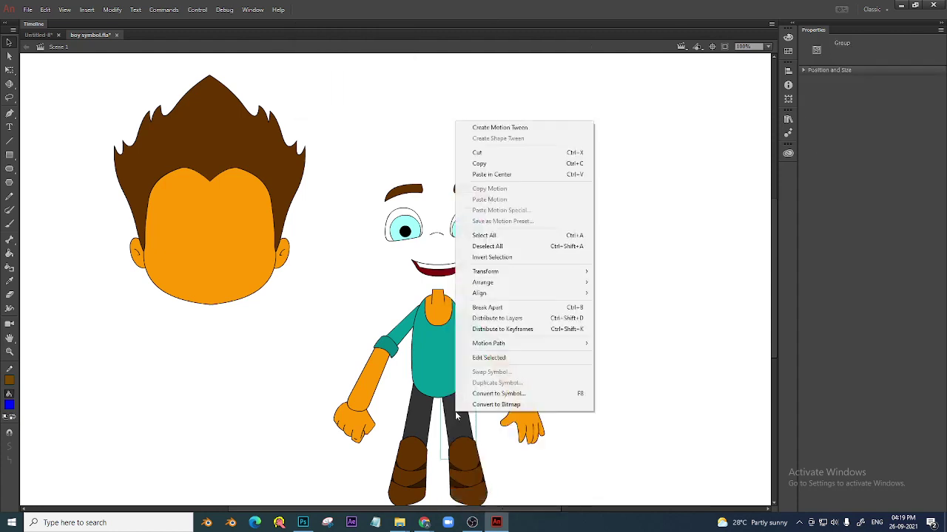
click(486, 400)
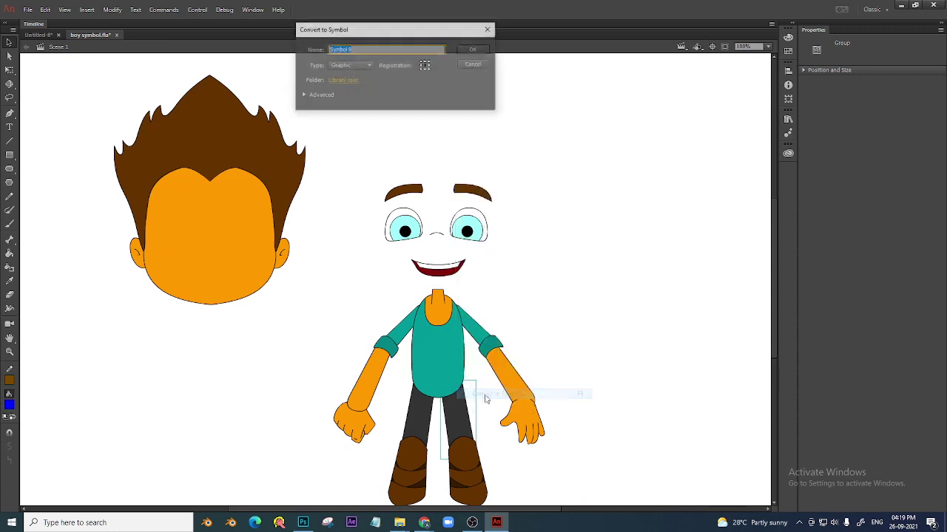
click(476, 53)
click(414, 418)
right_click(414, 418)
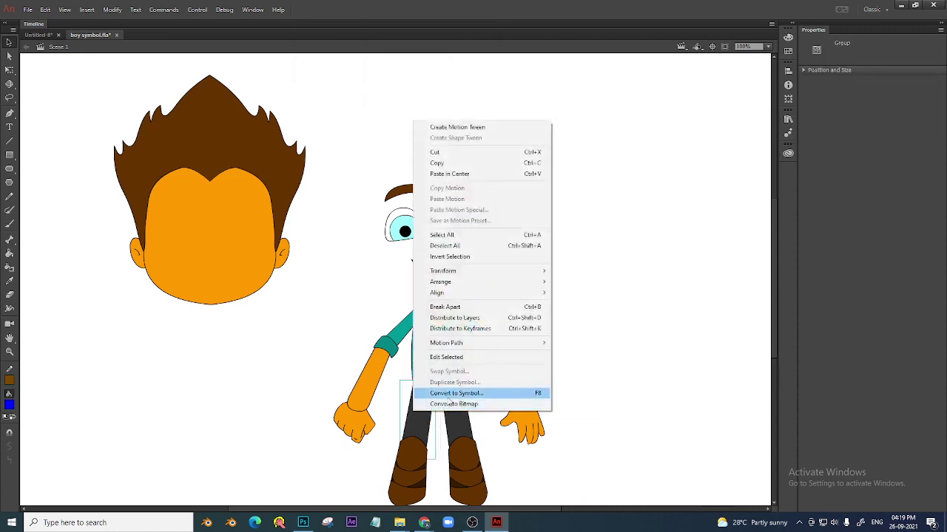
click(449, 394)
click(472, 50)
- Convert both brown boots into separate Graphic symbols with default names, and select all the facial features and body parts except the head
click(405, 479)
right_click(405, 478)
click(440, 451)
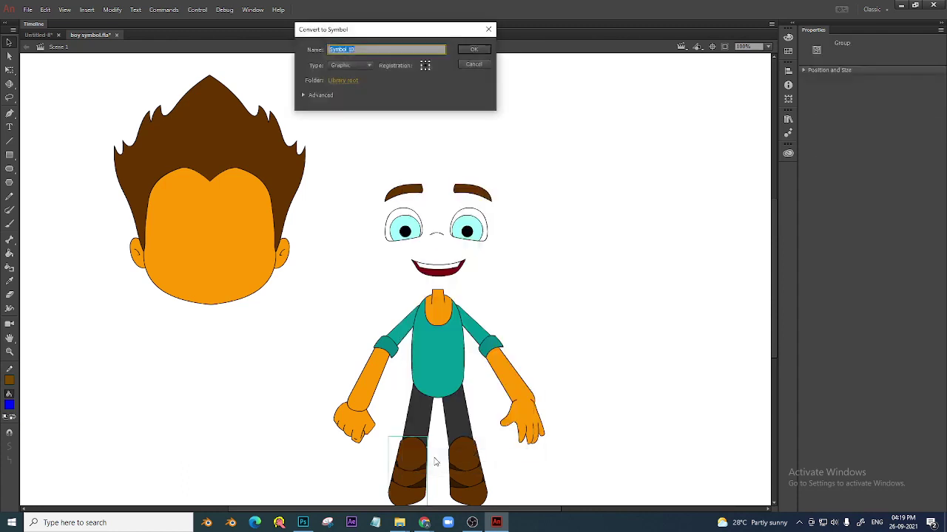
click(473, 50)
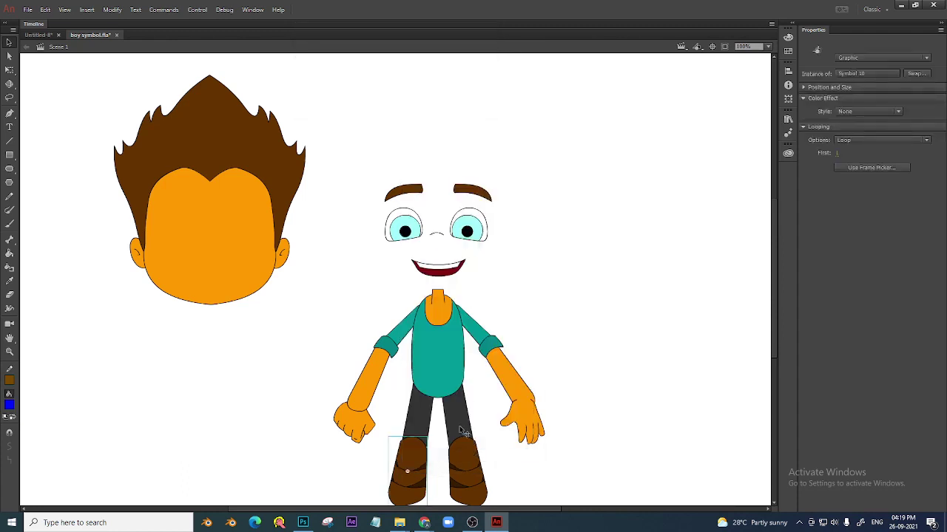
click(458, 472)
right_click(458, 471)
click(500, 449)
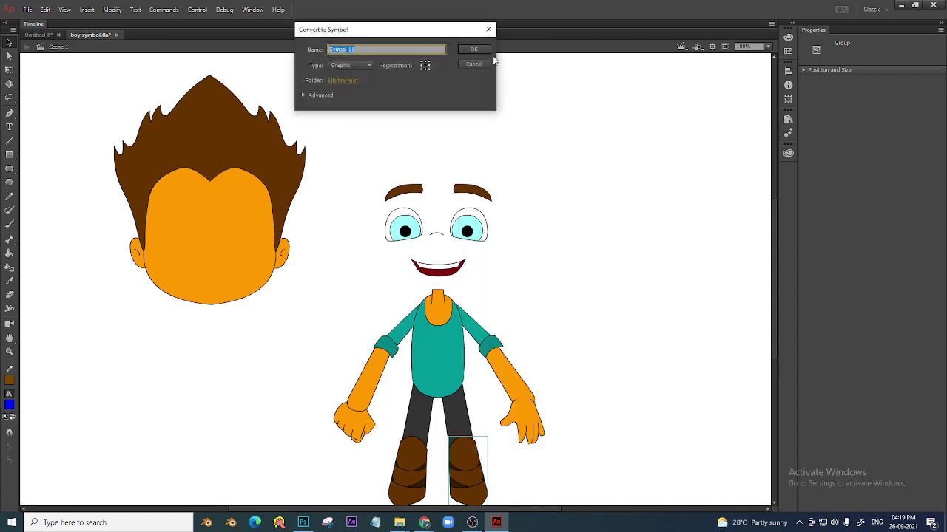
click(475, 49)
drag(341, 173, 622, 475)
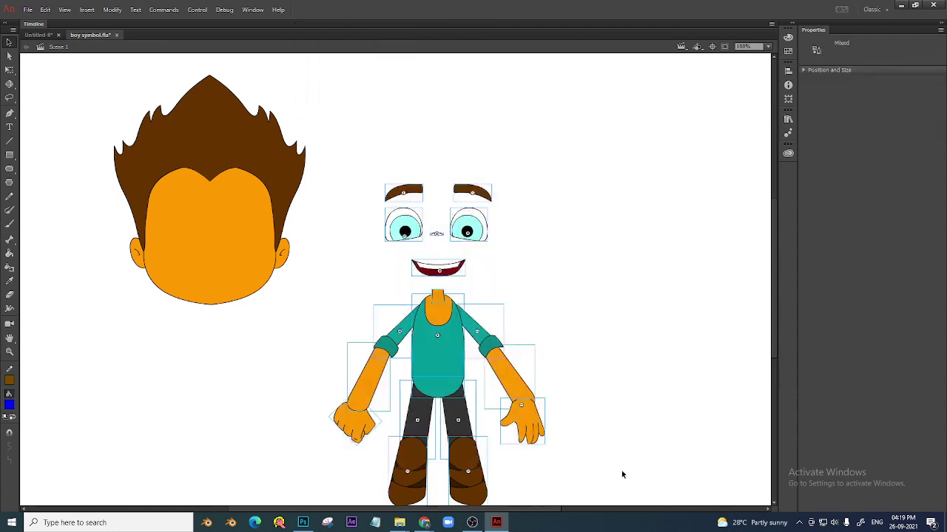
- Convert both orange forearms into separate Graphic symbols with default names
click(596, 428)
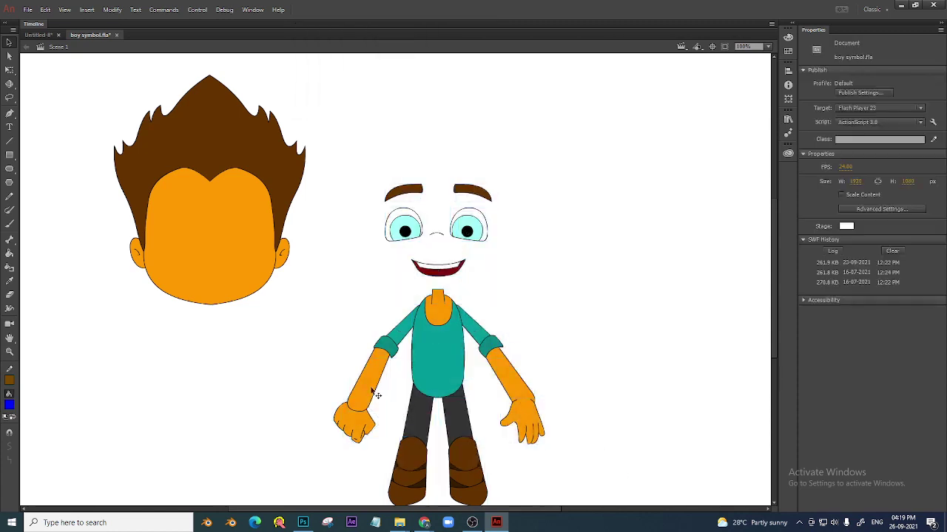
click(376, 395)
right_click(376, 395)
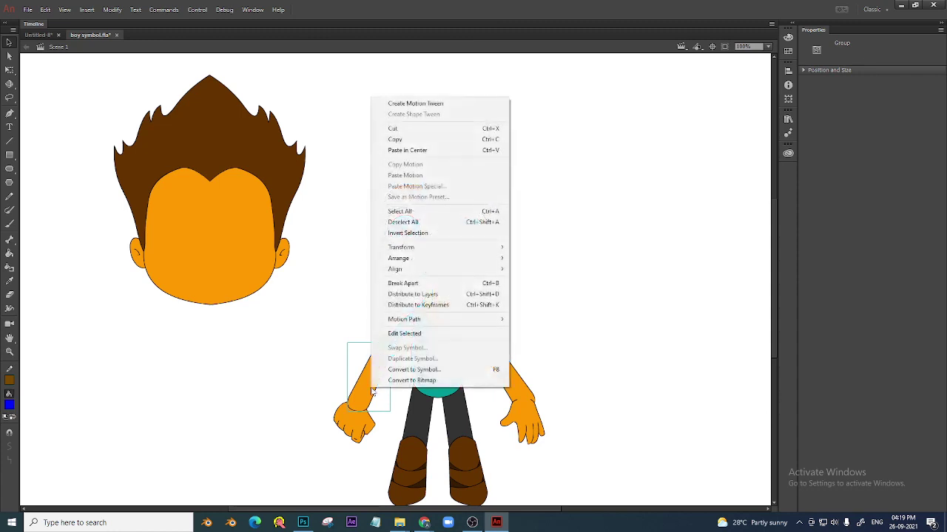
click(419, 373)
click(473, 49)
click(511, 381)
right_click(511, 381)
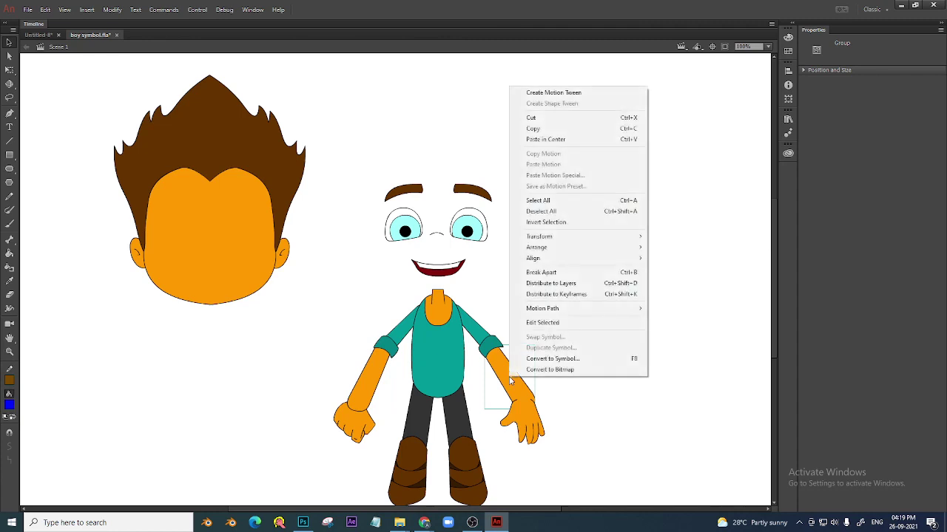
click(547, 357)
click(466, 50)
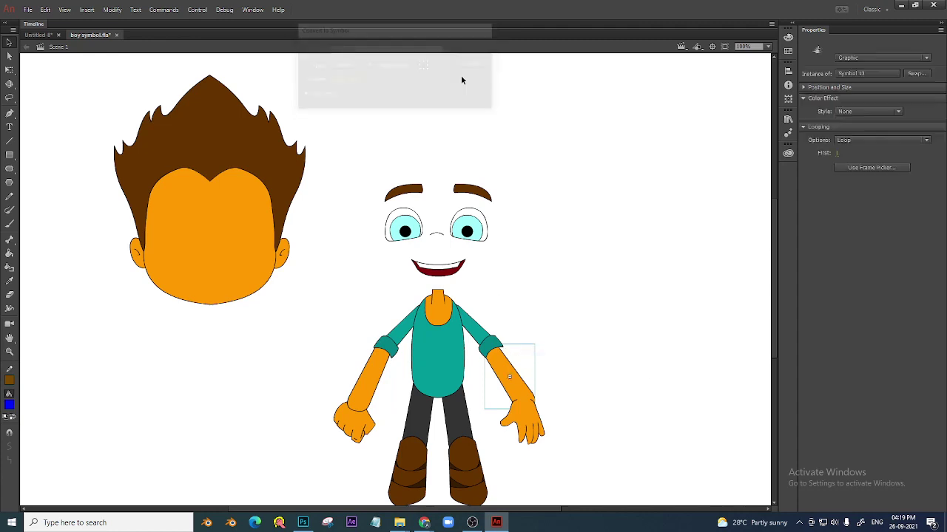
- Check the symbol properties of the upper arm, the open hand, the mouth and both eyes
click(479, 341)
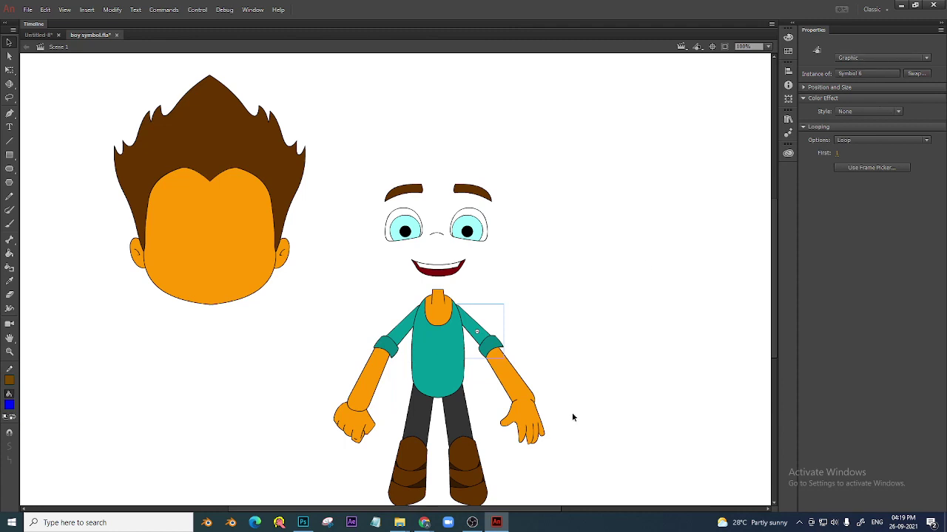
click(523, 431)
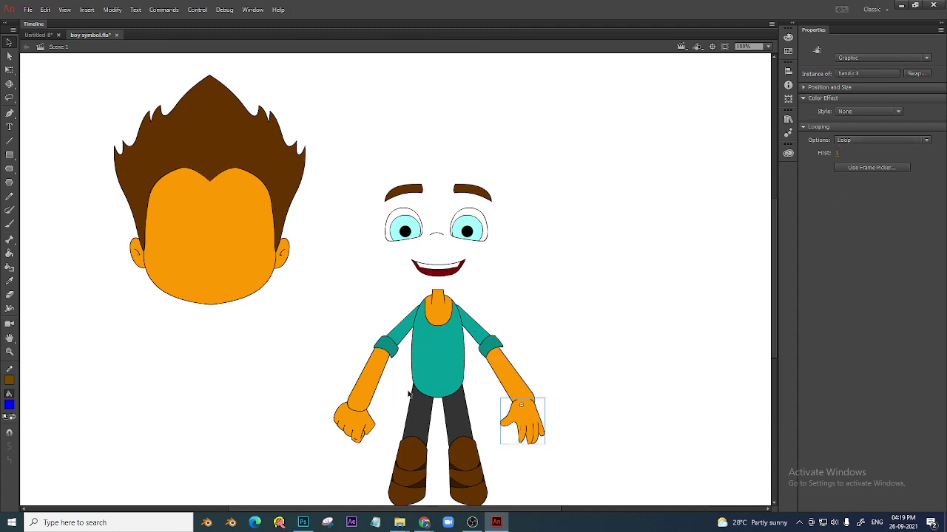
click(452, 270)
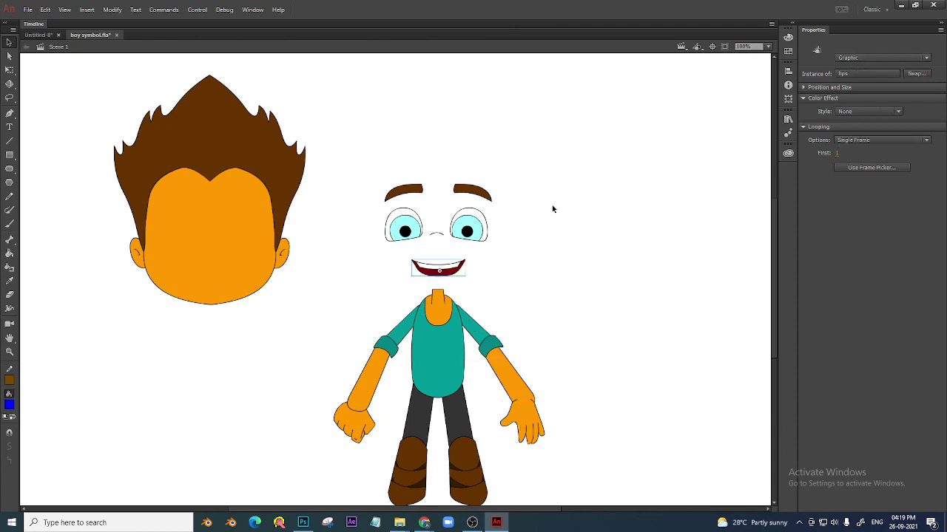
click(465, 231)
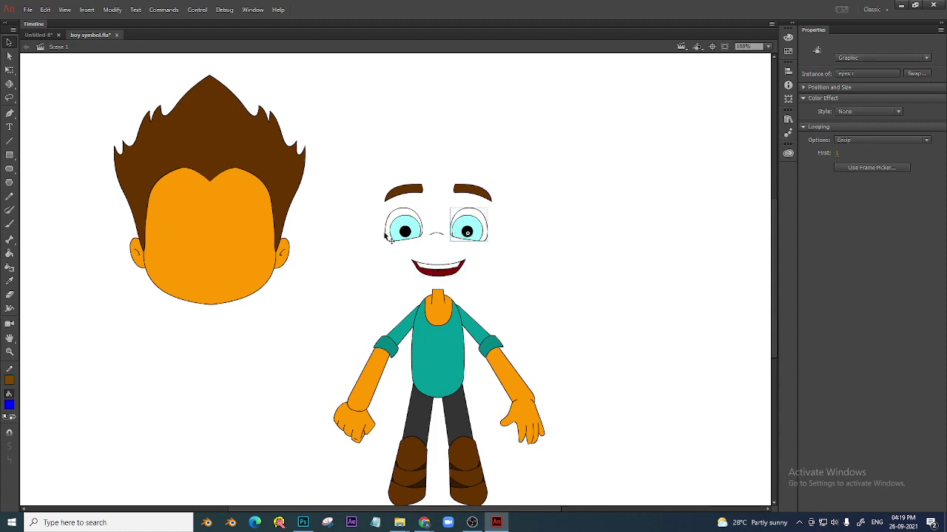
click(413, 232)
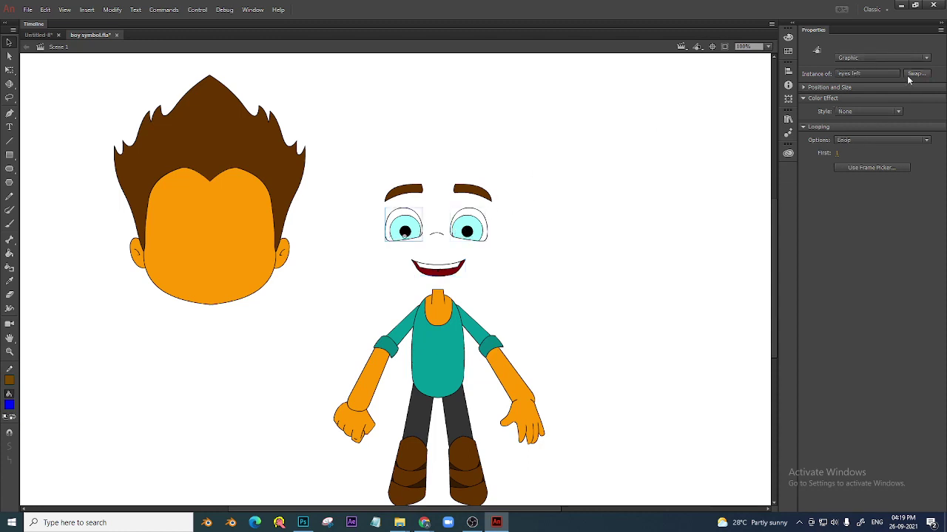
- Draw a short diagonal line on the empty stage beside the right-hand eyebrow and group it
click(565, 182)
key(n)
drag(504, 164, 552, 198)
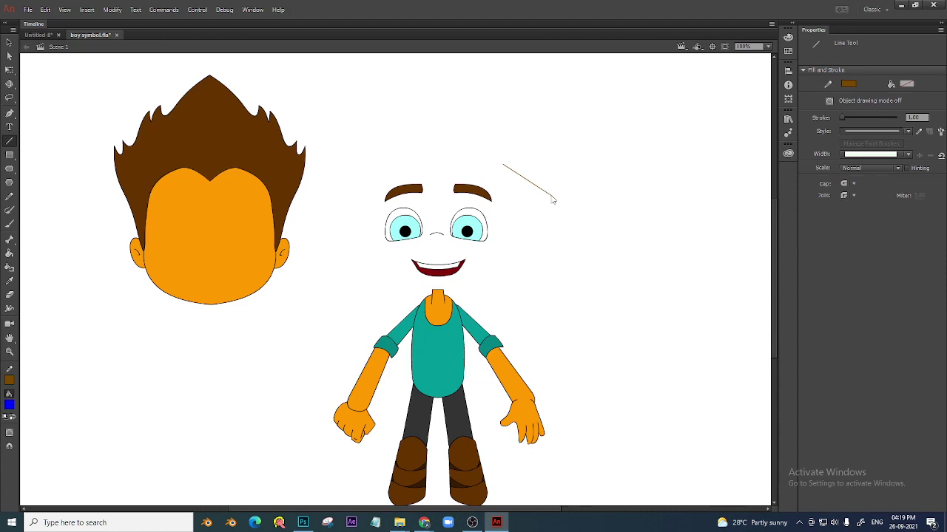
key(v)
click(553, 200)
key(ctrl+g)
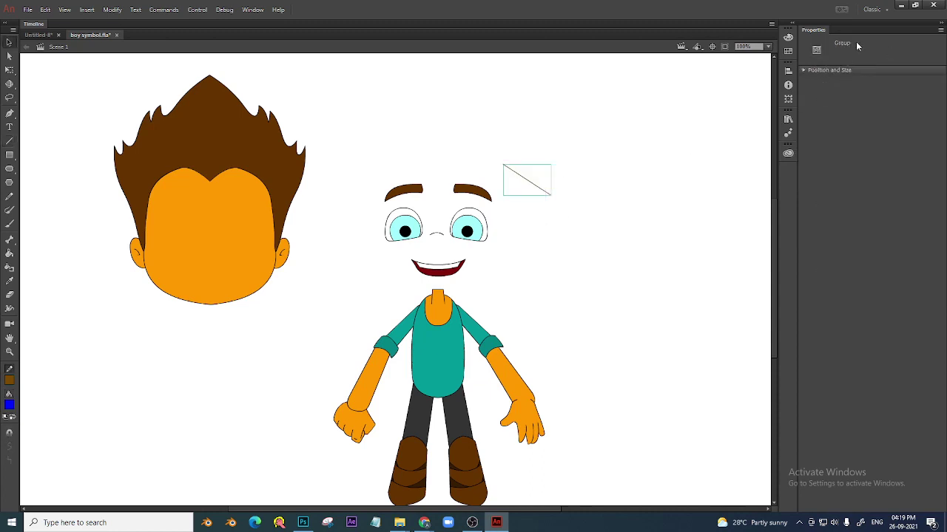
- Delete the grouped diagonal line beside the face
double_click(553, 184)
double_click(527, 219)
key(Delete)
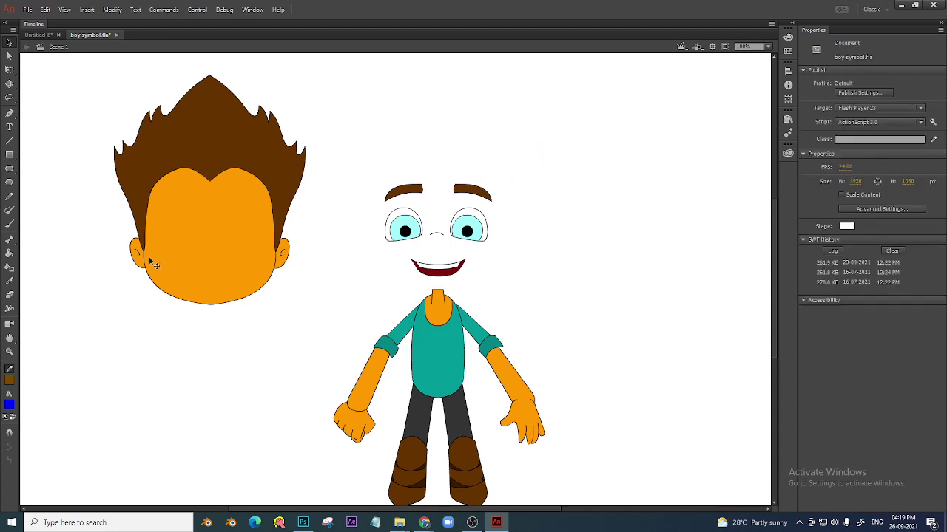
- Move the head symbol back onto the neck, behind the facial features
drag(239, 233, 395, 256)
click(561, 297)
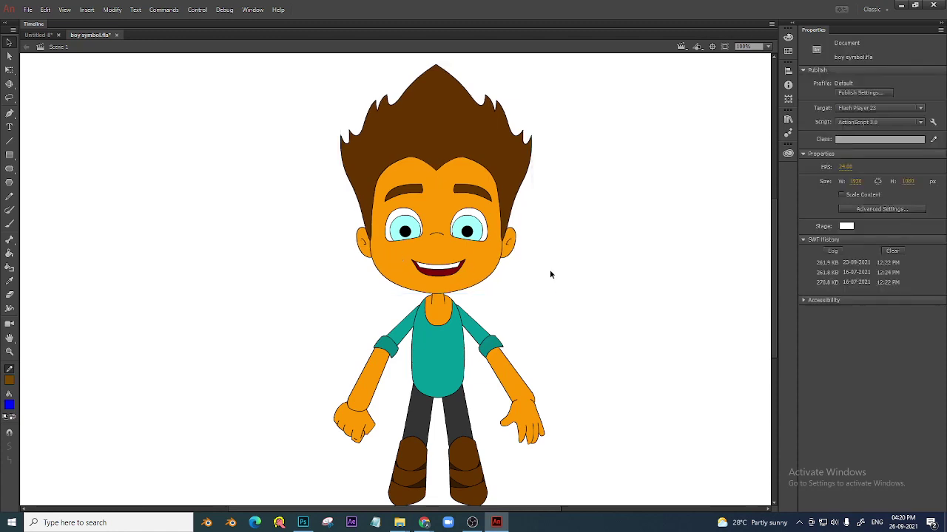
- Move the head's transformation point down to the chin and rotate the head slightly counterclockwise
click(476, 161)
key(q)
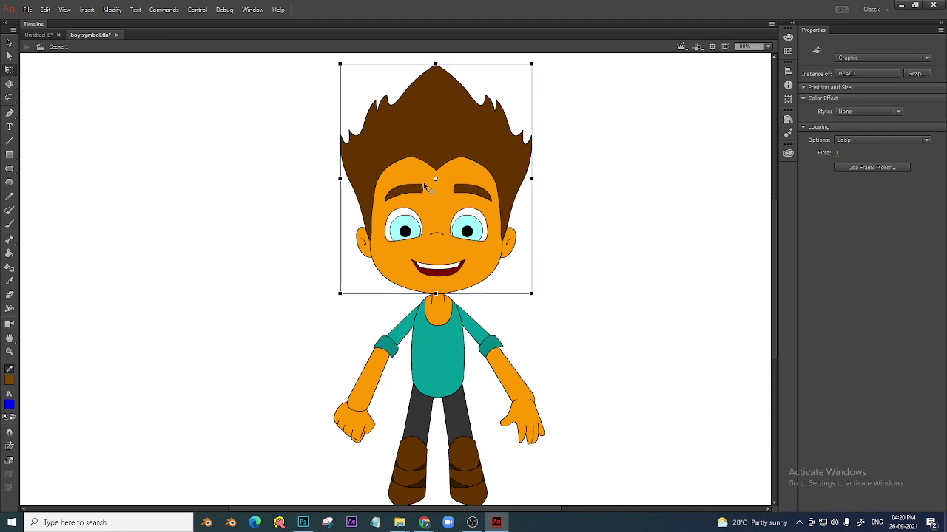
drag(443, 226, 439, 287)
mouse_move(540, 301)
mouse_down()
mouse_move(532, 236)
mouse_move(548, 301)
mouse_up()
click(578, 270)
- Move the transformation points of both upper arms to the shoulders and of both forearms to the elbows
click(479, 331)
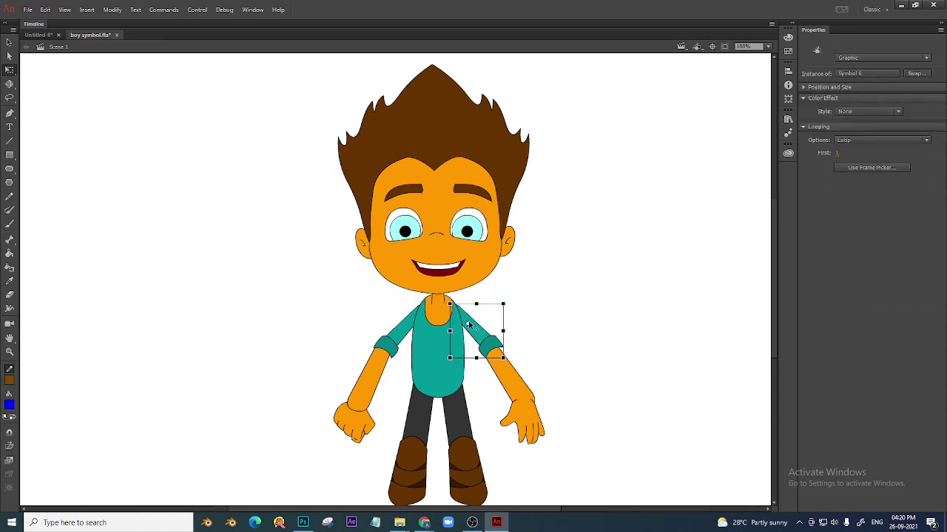
click(401, 334)
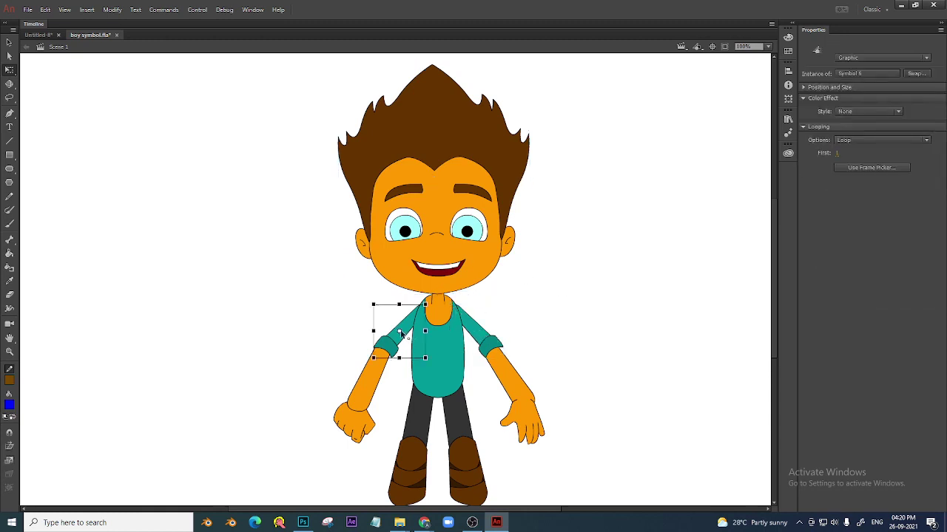
click(508, 376)
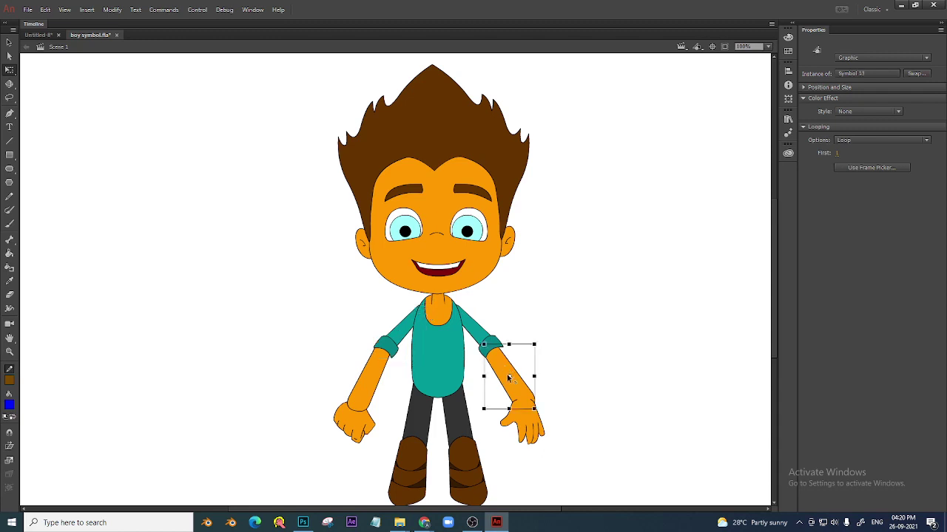
click(375, 378)
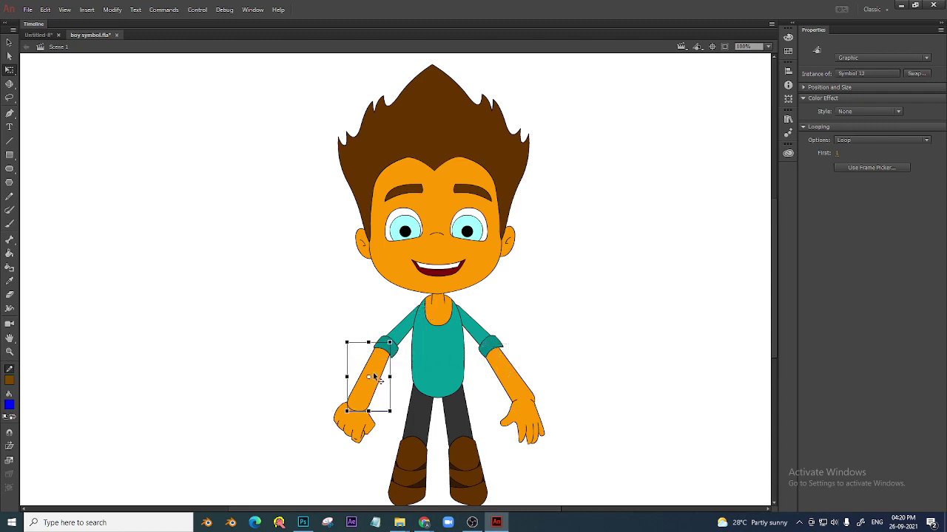
drag(368, 377, 386, 351)
click(591, 291)
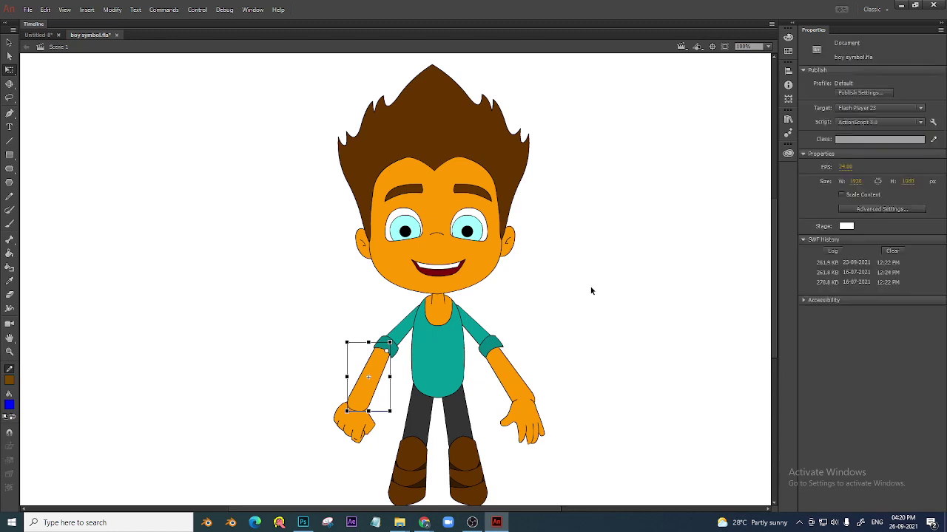
- Move the transformation point of the upper leg on the figure's right-hand side up to the hip
scroll(576, 291, down, 3)
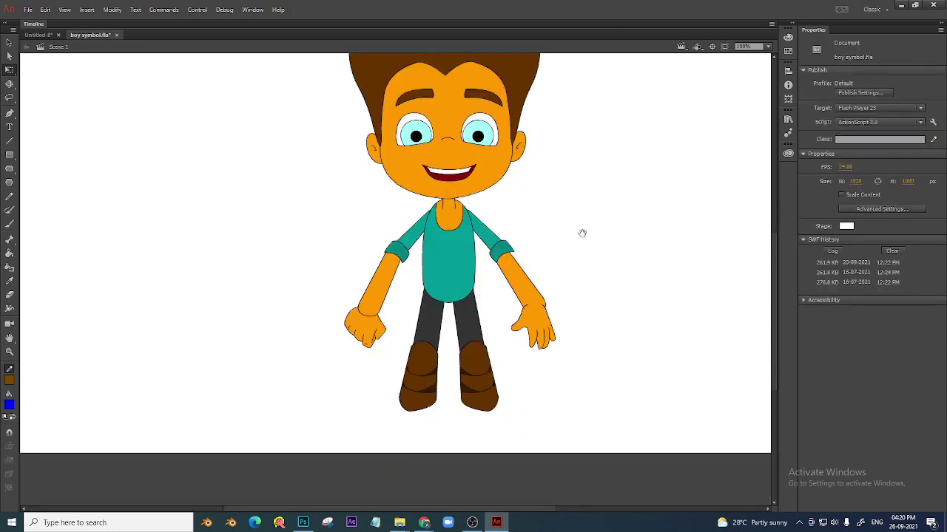
double_click(470, 322)
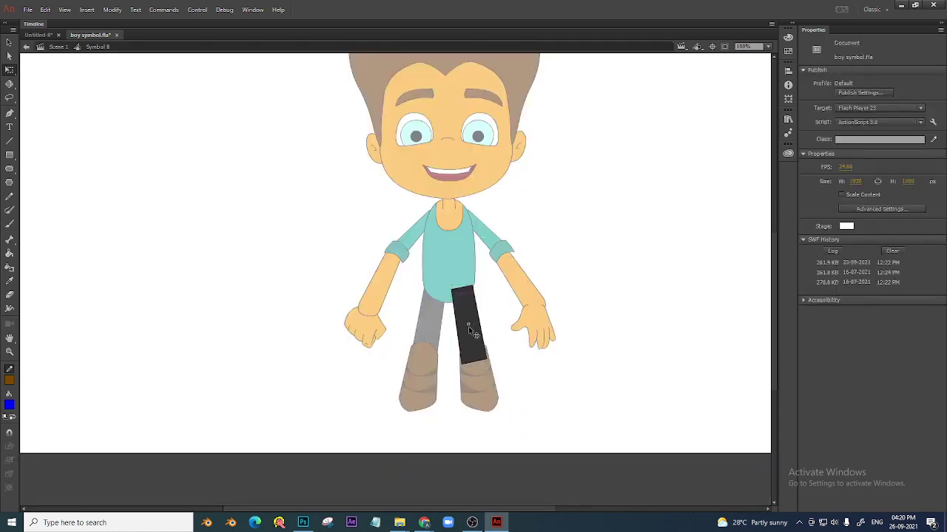
drag(440, 268, 517, 396)
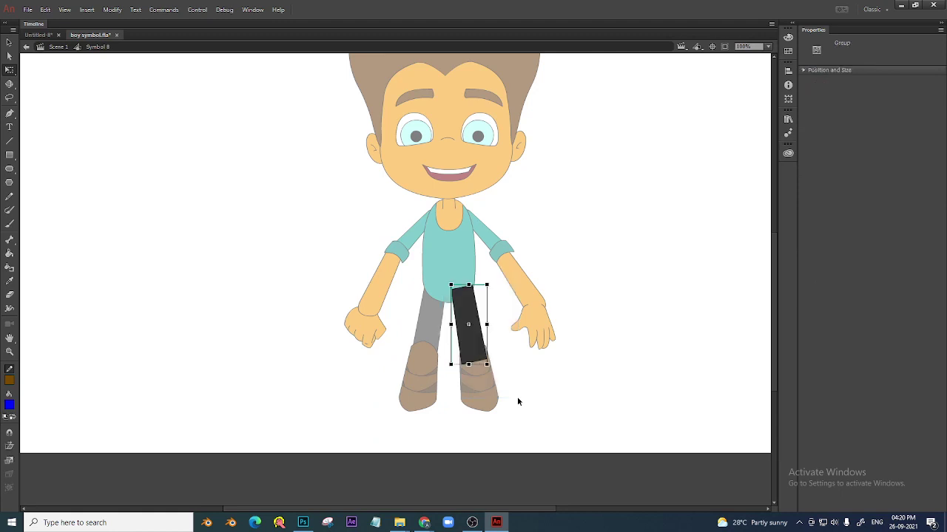
key(ctrl+=)
drag(402, 289, 397, 252)
double_click(442, 229)
double_click(397, 252)
double_click(345, 280)
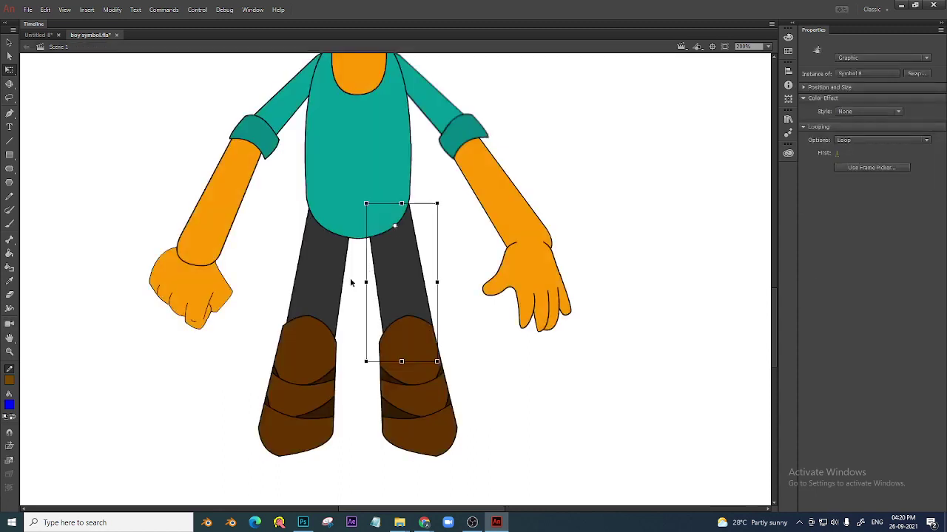
double_click(324, 281)
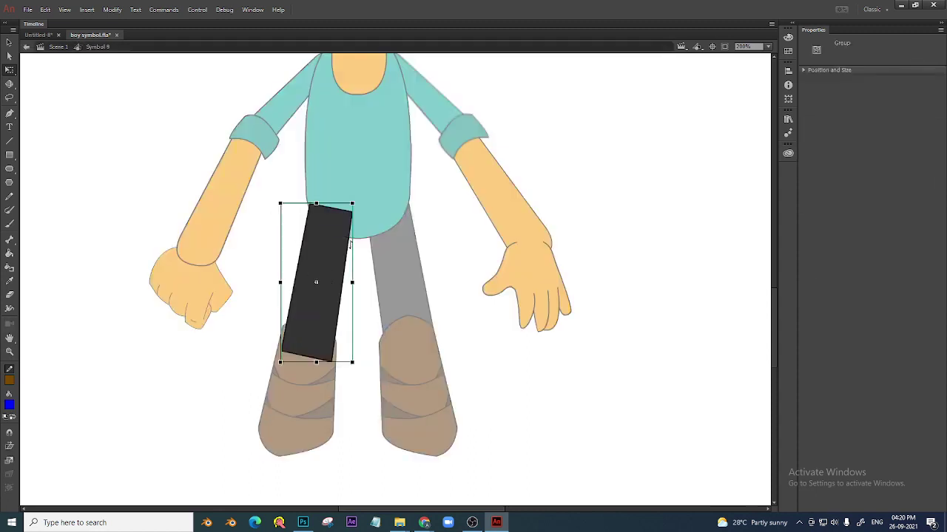
drag(330, 226, 323, 291)
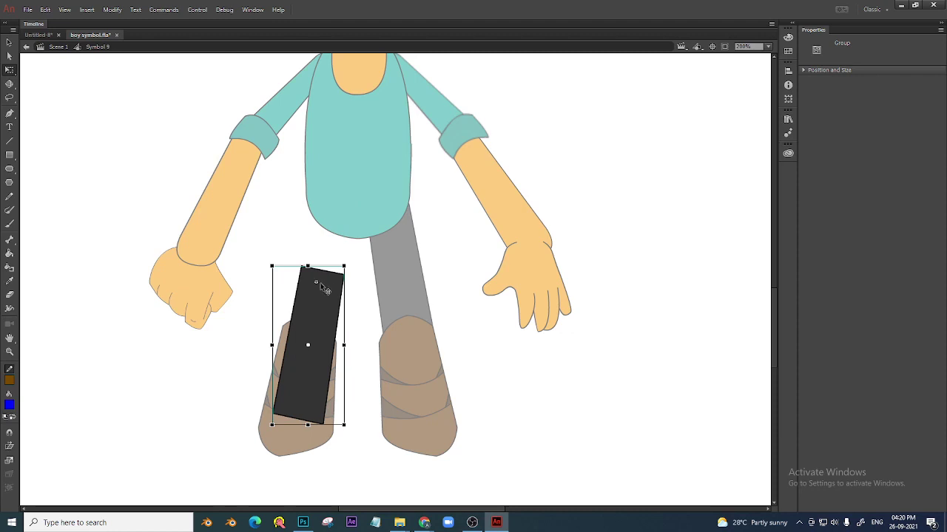
key(Up)
key(Up)
key(Left)
key(Left)
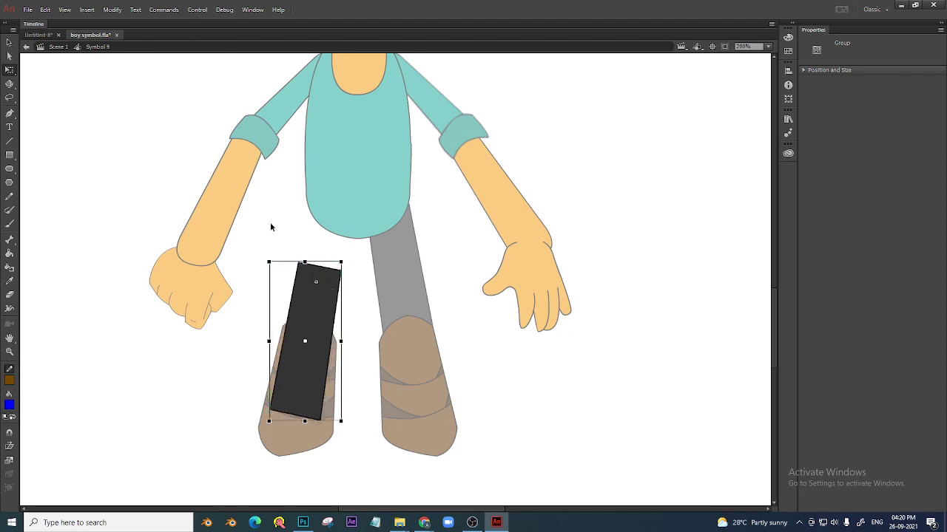
double_click(271, 239)
- On the figure's left-hand side, move the upper leg's transformation point to the hip and the boot's to the knee
drag(320, 302, 335, 234)
click(302, 389)
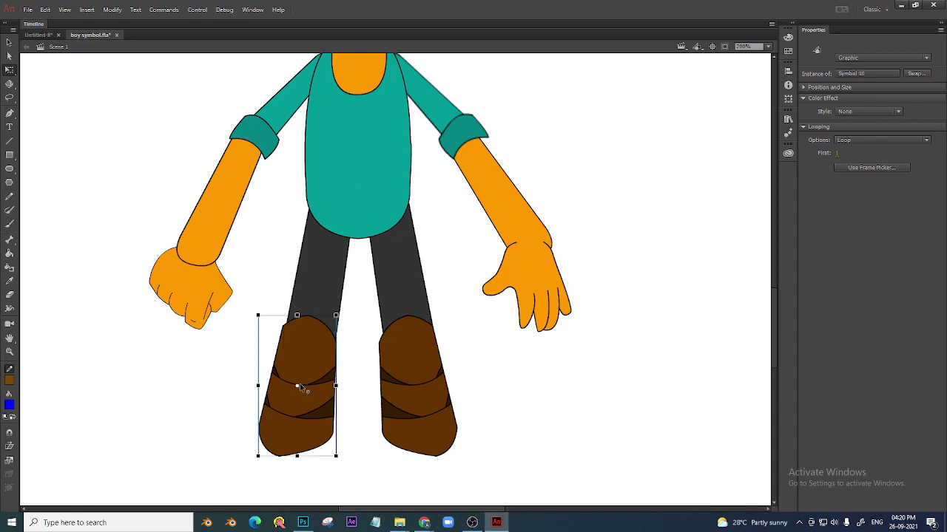
double_click(299, 383)
drag(318, 351, 327, 328)
double_click(352, 381)
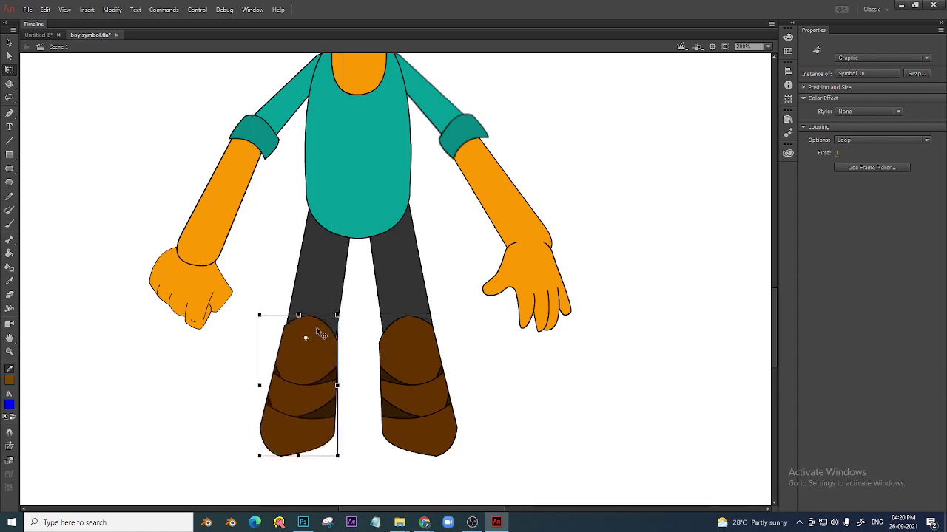
- Move the transformation point of the boot on the figure's right-hand side up to the knee
double_click(426, 357)
mouse_move(418, 355)
mouse_down()
mouse_move(424, 402)
mouse_move(411, 345)
mouse_move(418, 368)
mouse_up()
double_click(519, 385)
- Test-rotate the right-hand boot about the knee and its upper leg about the hip, undoing each rotation
drag(463, 454, 455, 407)
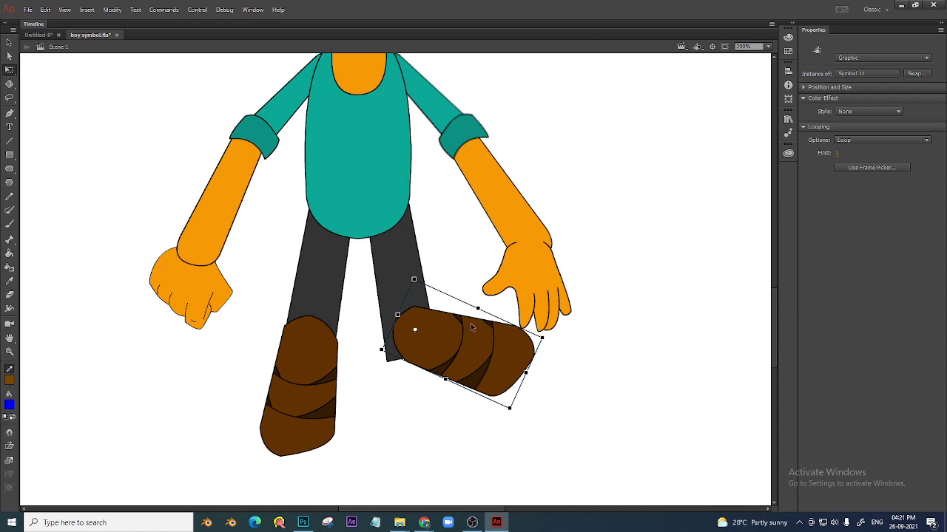
key(ctrl+z)
click(427, 300)
drag(446, 374, 475, 369)
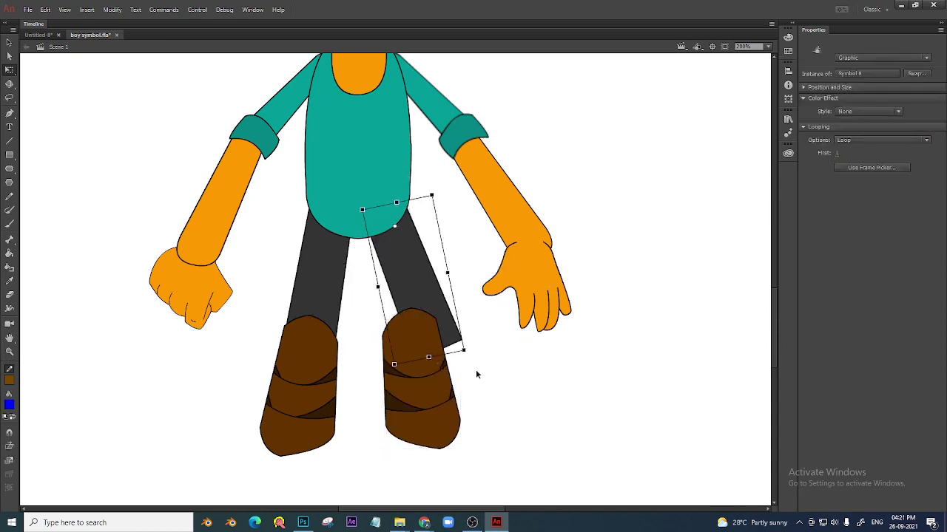
key(ctrl+z)
- Move the torso's transformation point down to the waist, test-rotating the torso about the old and new points and undoing both rotations
click(472, 201)
drag(368, 199, 397, 317)
click(392, 320)
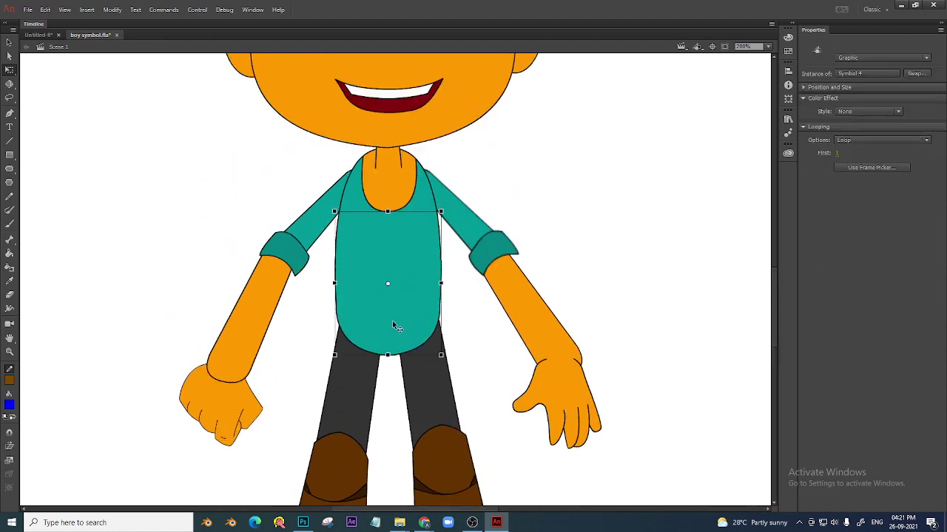
drag(453, 217, 471, 267)
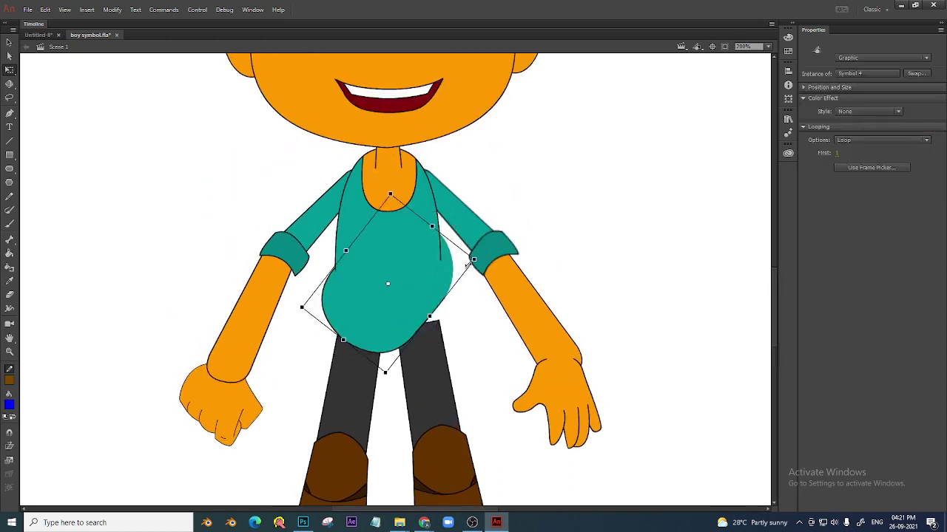
key(ctrl+z)
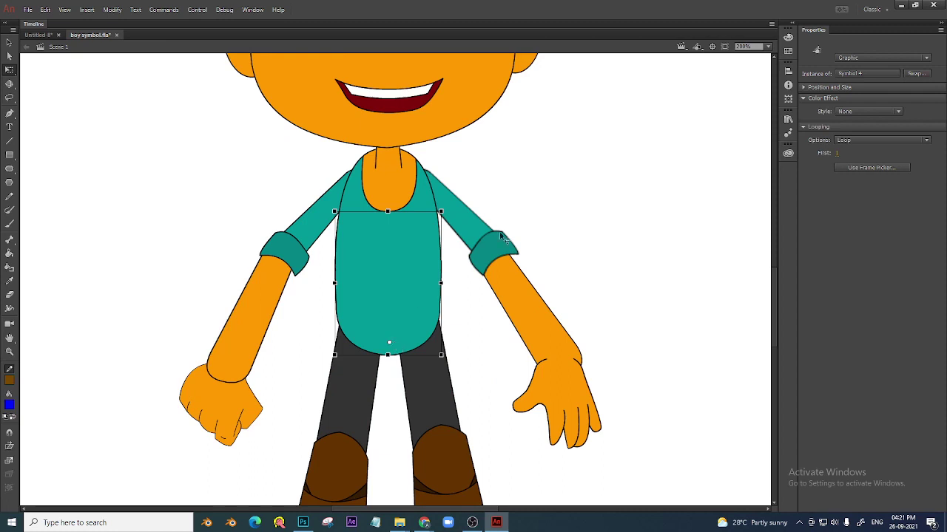
drag(450, 208, 367, 216)
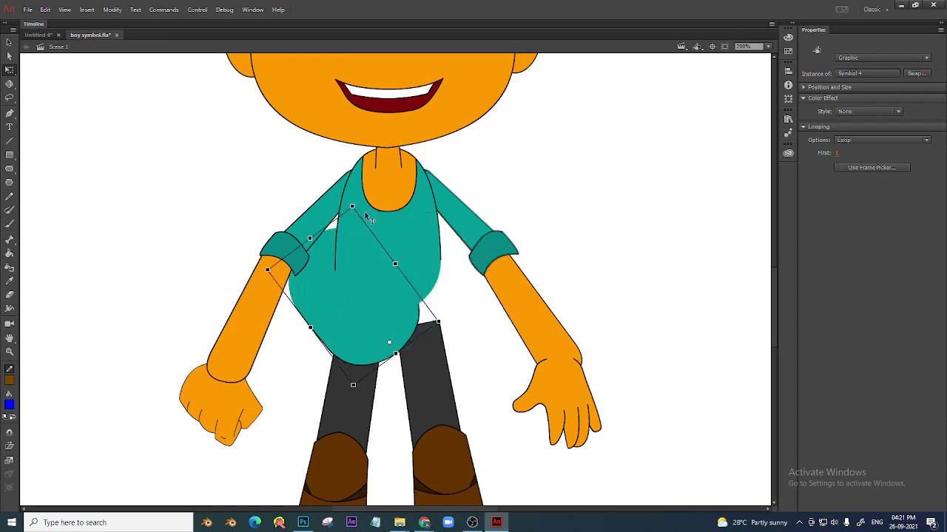
key(ctrl+z)
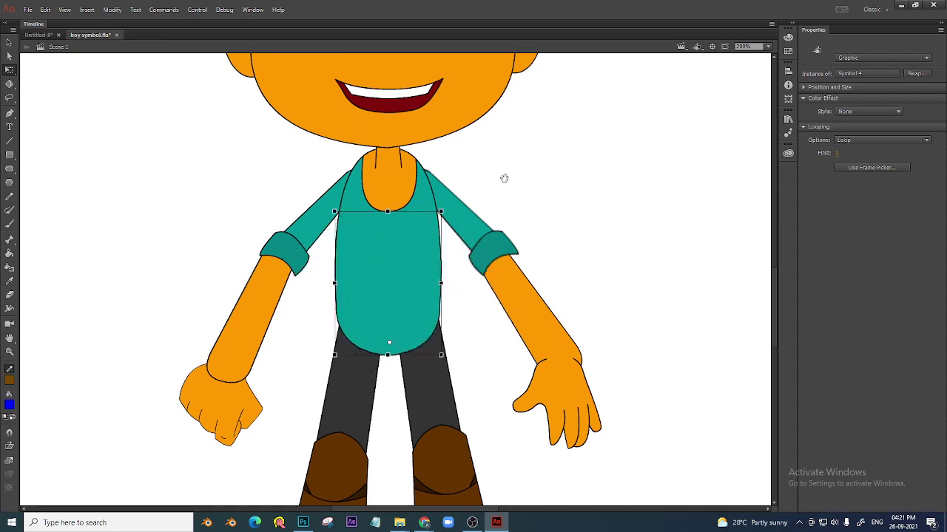
- Examine the transformation points of the neck and of the arm and hand on the figure's right-hand side
scroll(446, 251, up, 3)
click(428, 280)
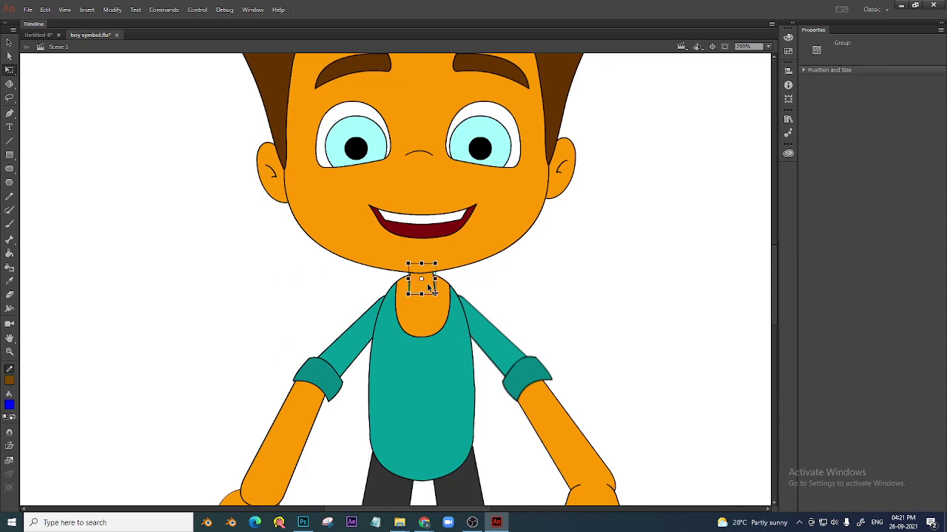
click(494, 332)
drag(520, 335, 428, 158)
click(473, 268)
drag(479, 274, 481, 268)
click(508, 342)
drag(508, 342, 514, 341)
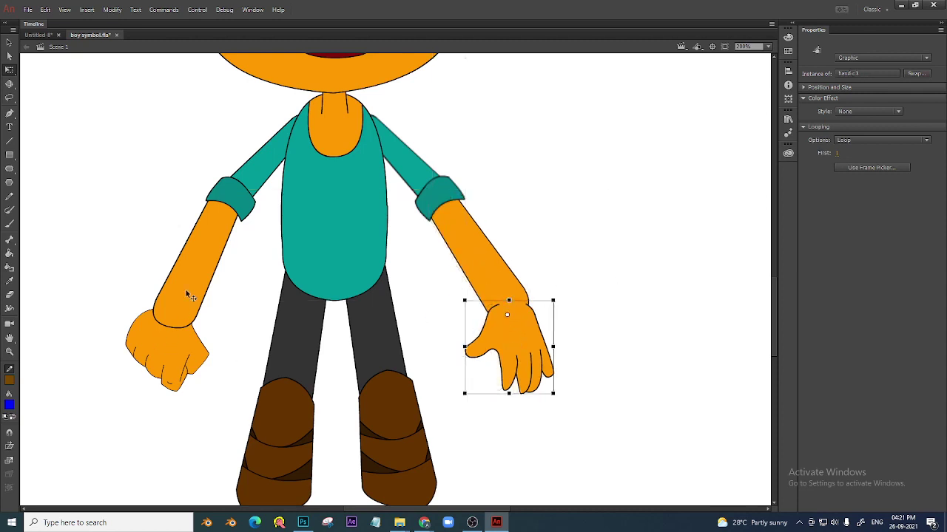
- Nudge the forearm on the figure's left-hand side slightly towards the torso, keeping it over the fist's wrist
drag(188, 284, 188, 284)
click(170, 370)
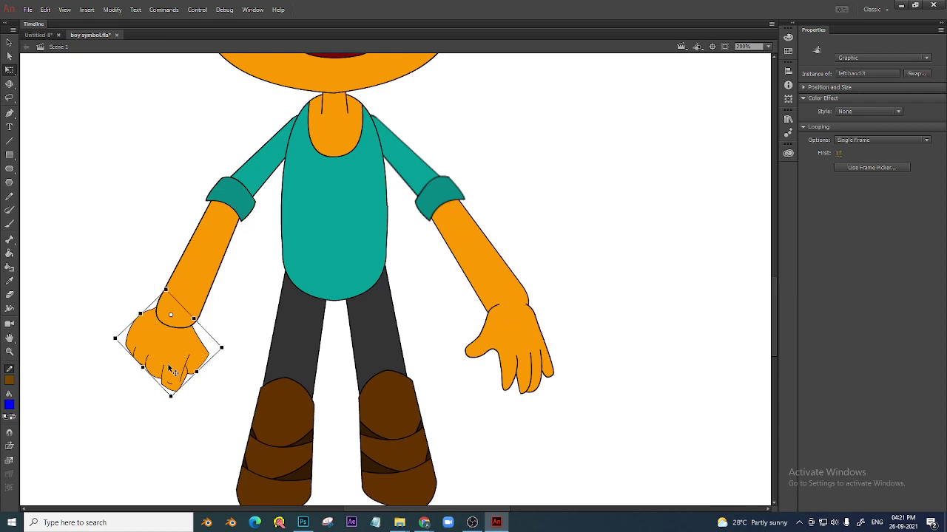
click(229, 306)
- Try to change the stacking order of the fist relative to the forearm on the figure's left-hand side
click(178, 362)
right_click(177, 363)
mouse_move(270, 234)
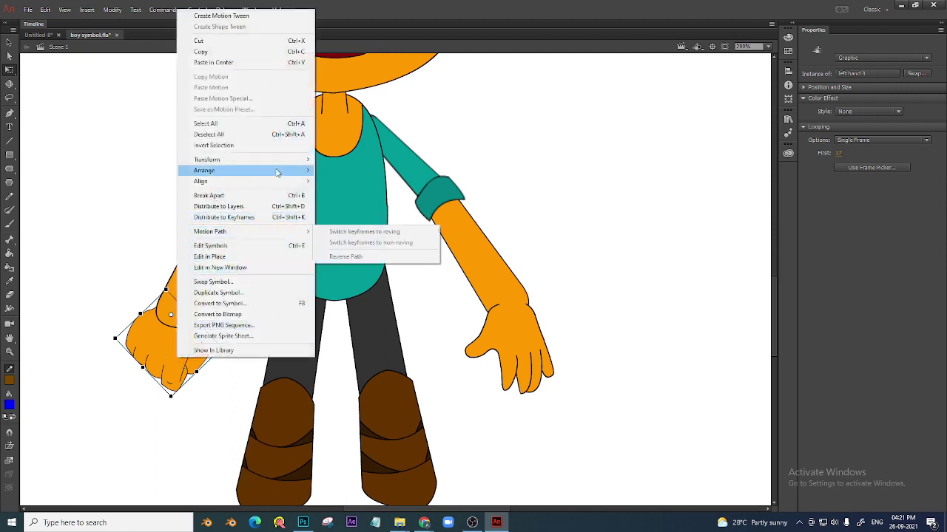
mouse_move(281, 170)
click(355, 171)
click(483, 160)
click(197, 360)
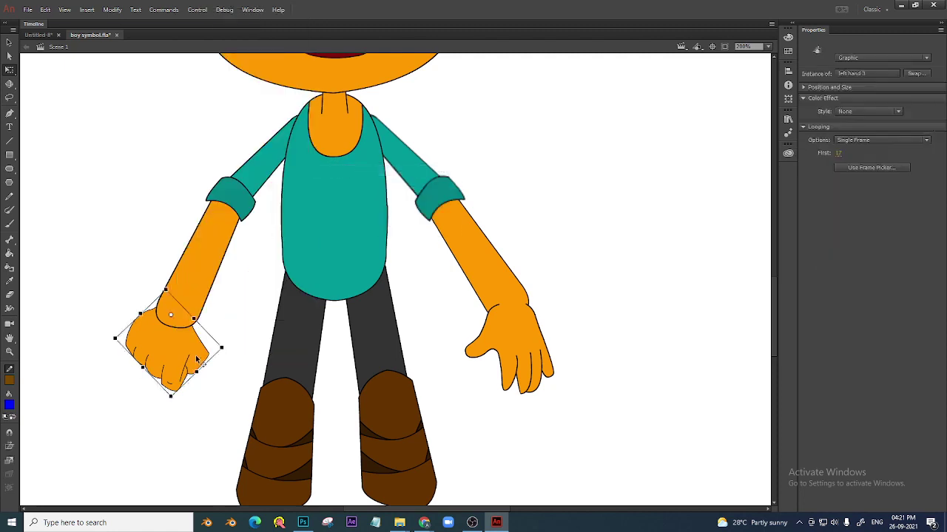
click(198, 288)
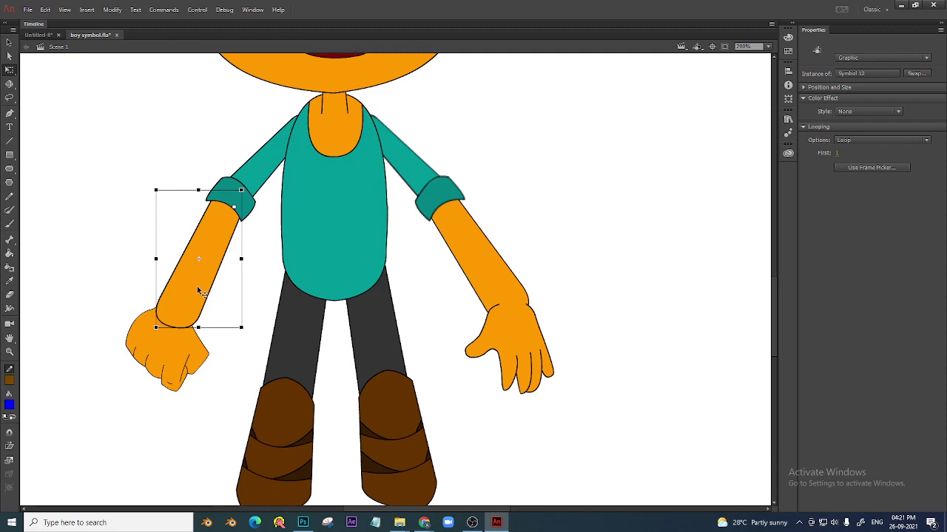
click(111, 169)
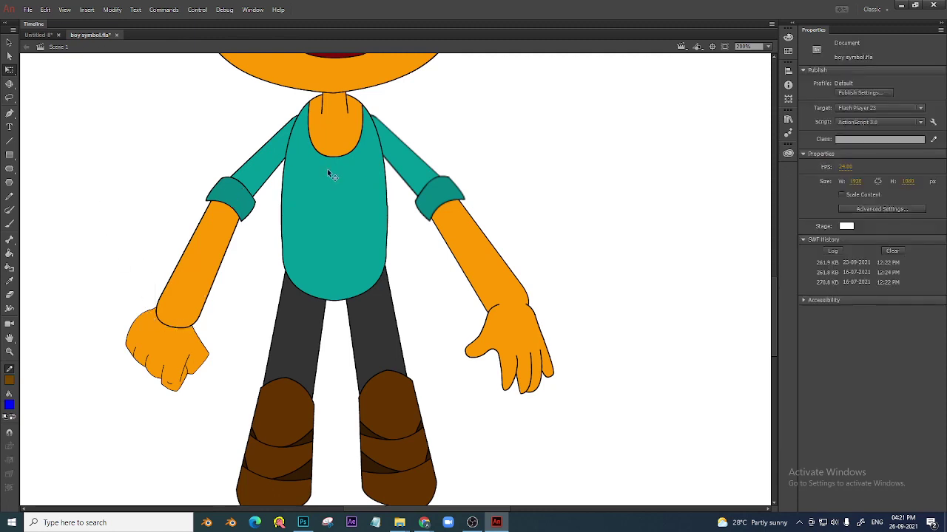
- Delete both hands and both eyes from the boy character
key(ctrl+minus)
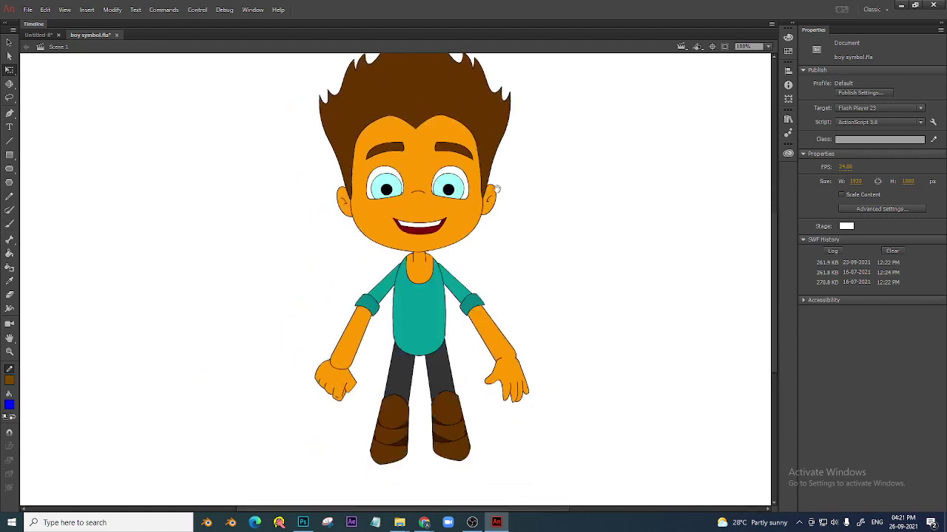
drag(497, 190, 492, 217)
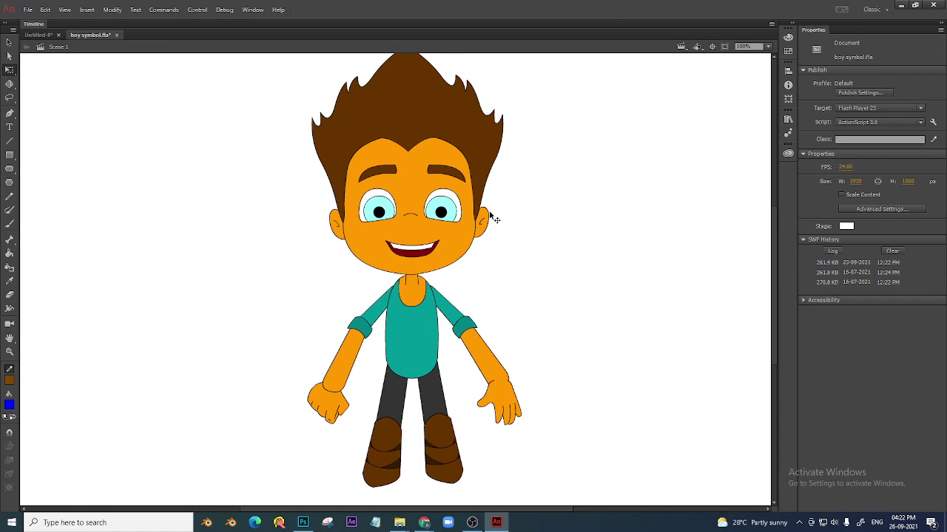
click(507, 416)
key(Delete)
click(442, 213)
key(Delete)
click(379, 213)
key(Delete)
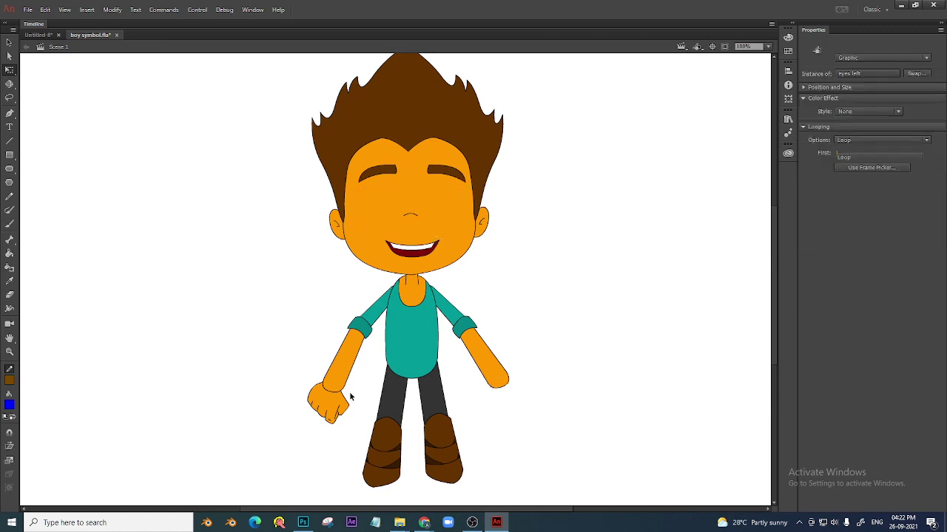
click(342, 414)
key(Delete)
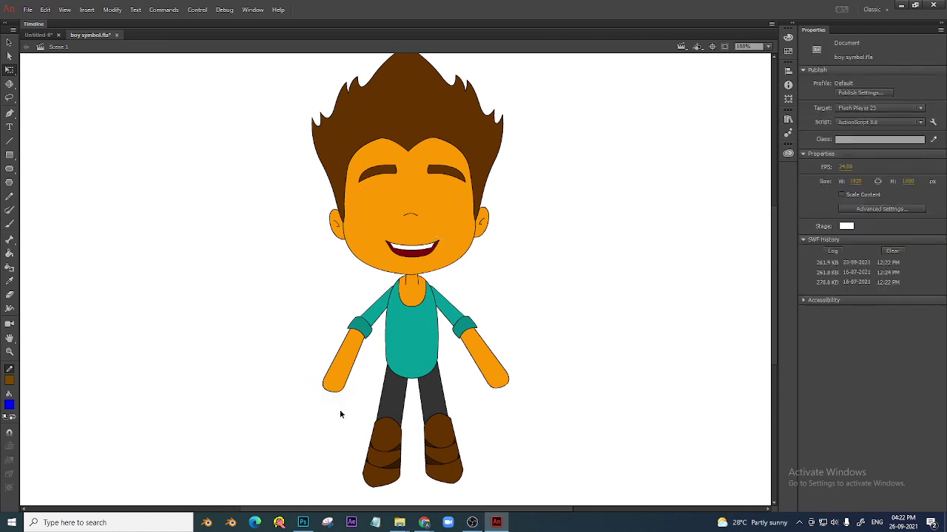
- Delete the mouth from the boy's face
drag(210, 139, 539, 473)
click(594, 326)
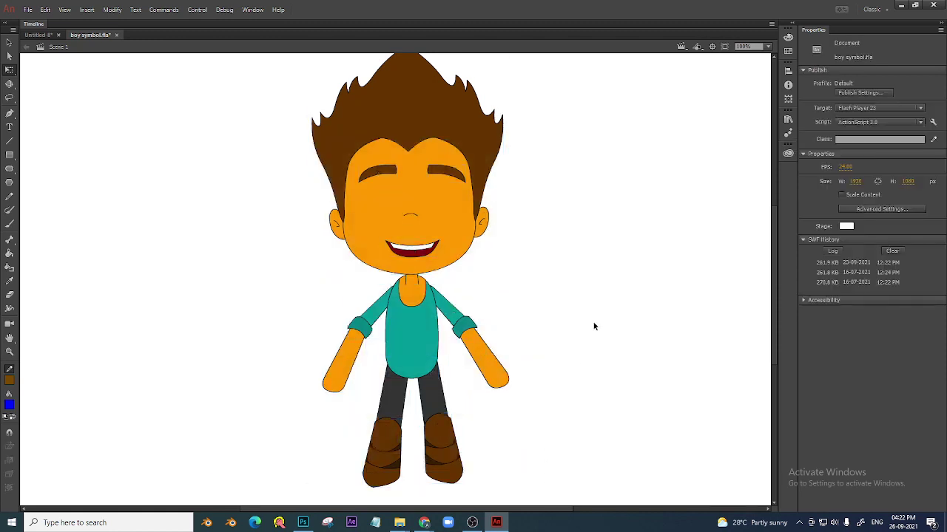
click(417, 254)
key(Delete)
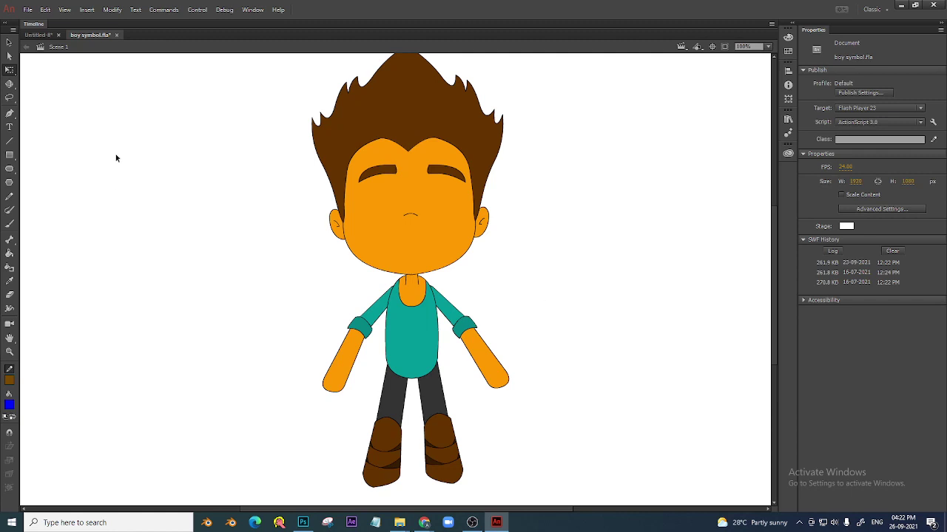
- Open the eyes, hands and lips Animate documents together from the Desktop folder
click(27, 10)
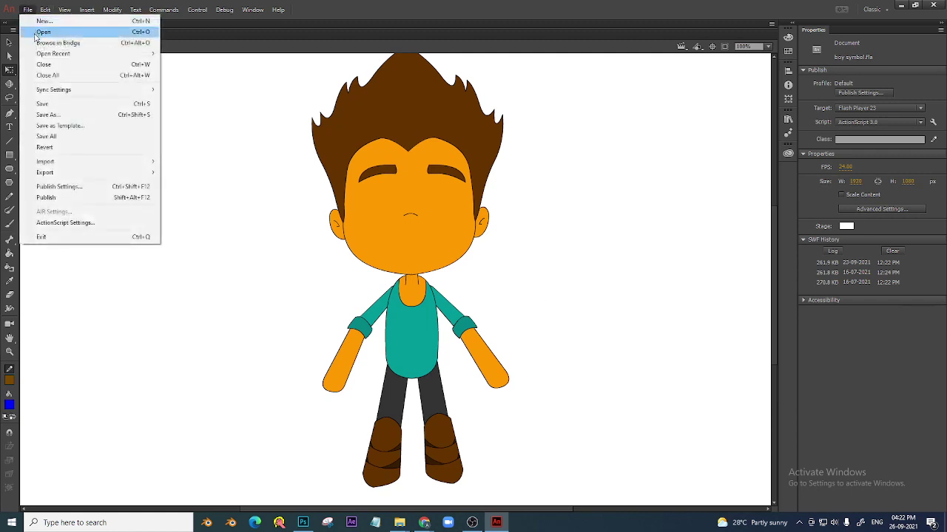
click(35, 33)
click(114, 105)
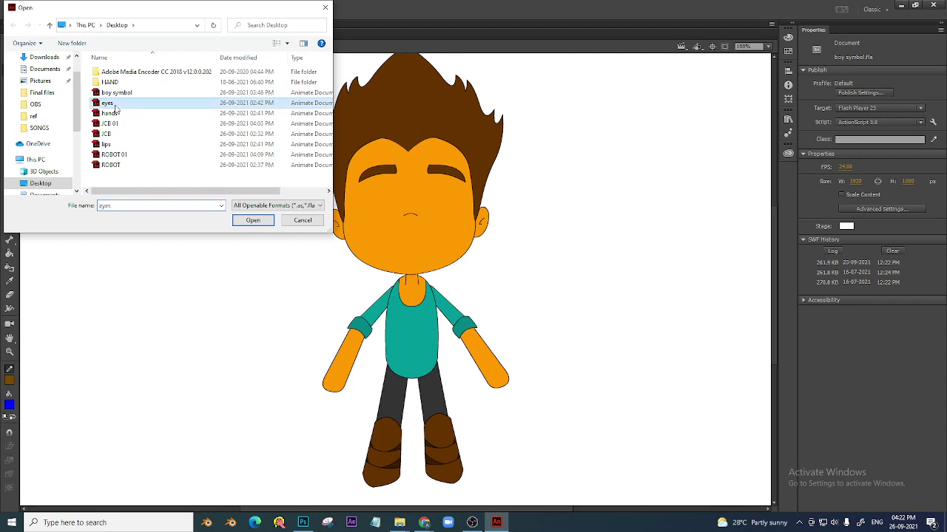
ctrl+click(117, 112)
ctrl+click(122, 146)
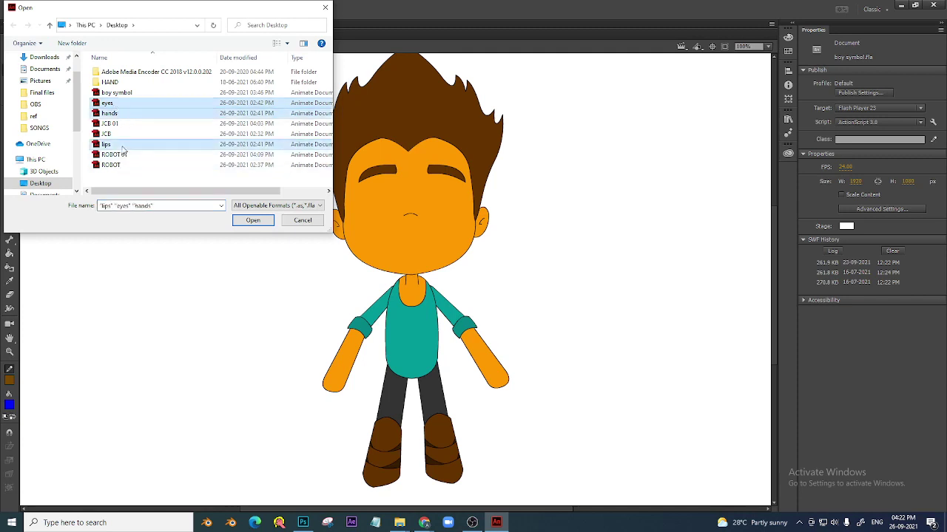
click(238, 219)
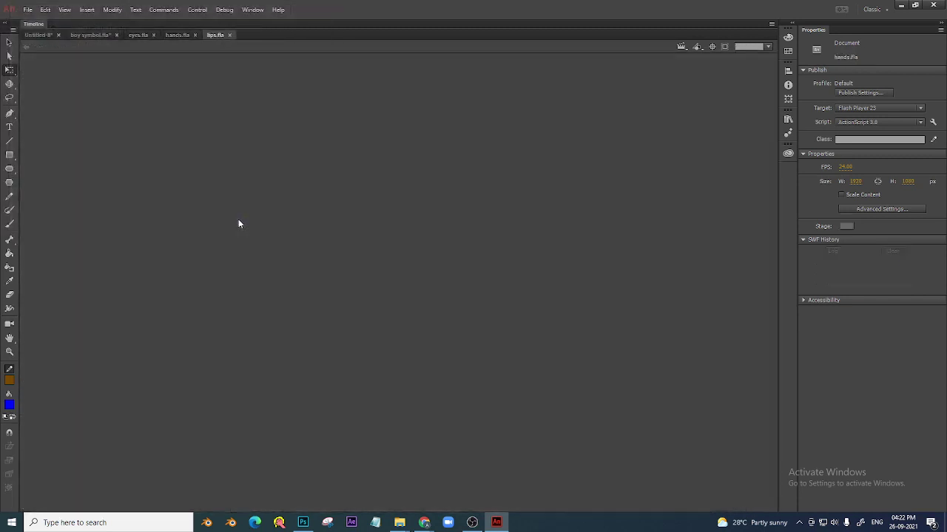
- In lips.fla, show the timeline at a reduced height and open the lips symbol for editing
key(ctrl+equal)
key(ctrl+equal)
key(ctrl+equal)
key(ctrl+equal)
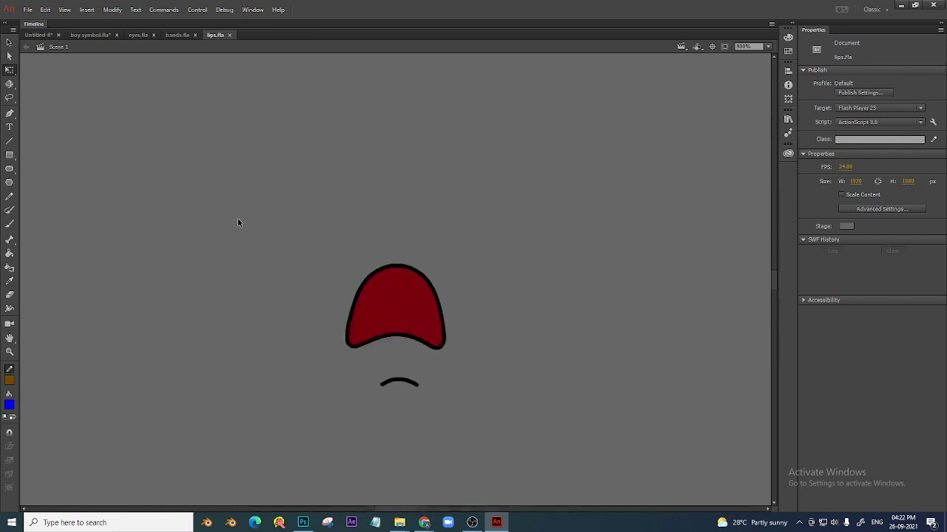
click(40, 24)
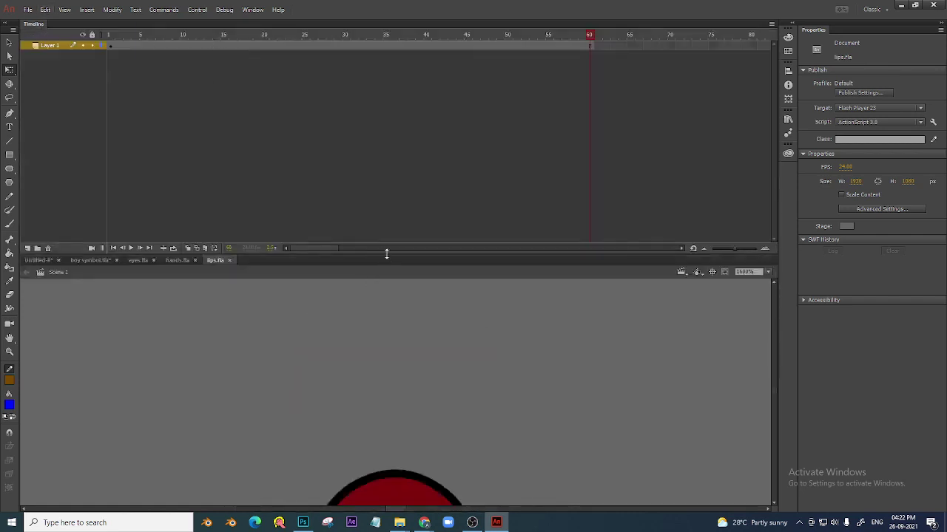
drag(386, 255, 400, 76)
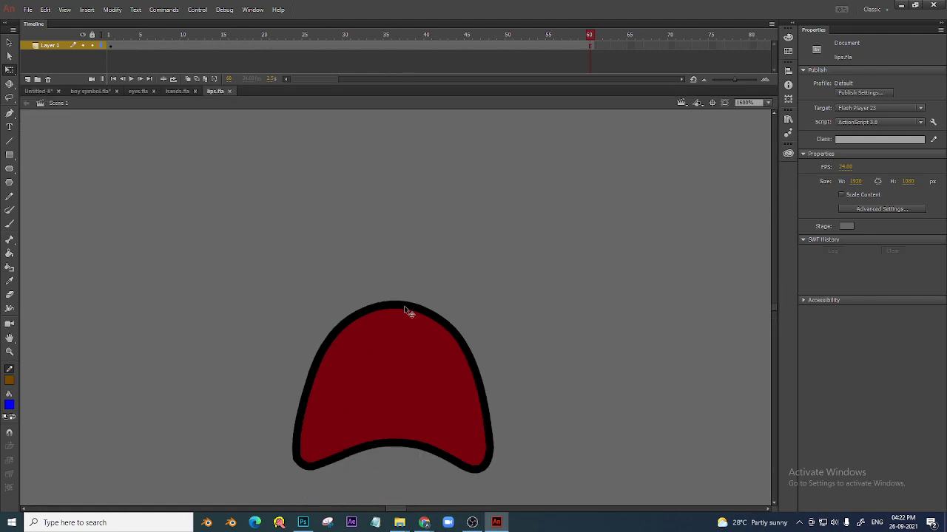
double_click(401, 330)
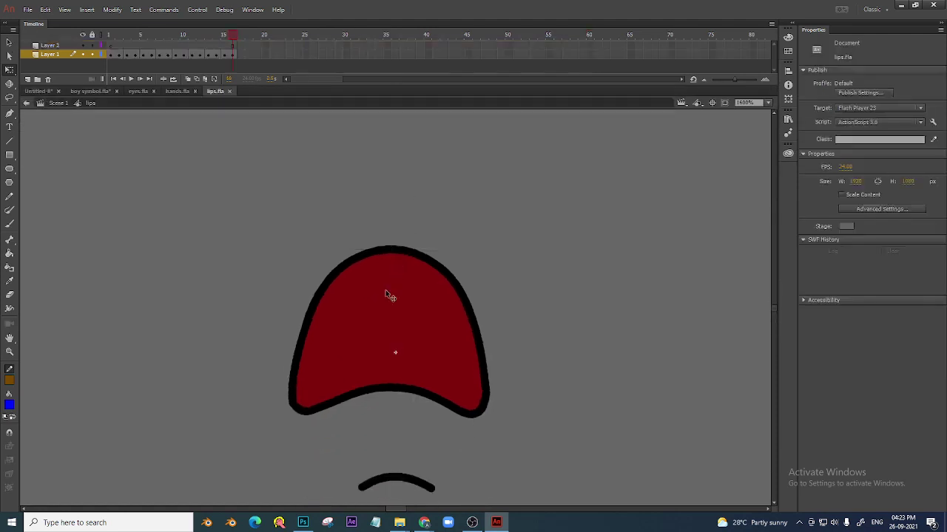
- Play the lips symbol from frame 1 to examine its mouth shapes
click(111, 34)
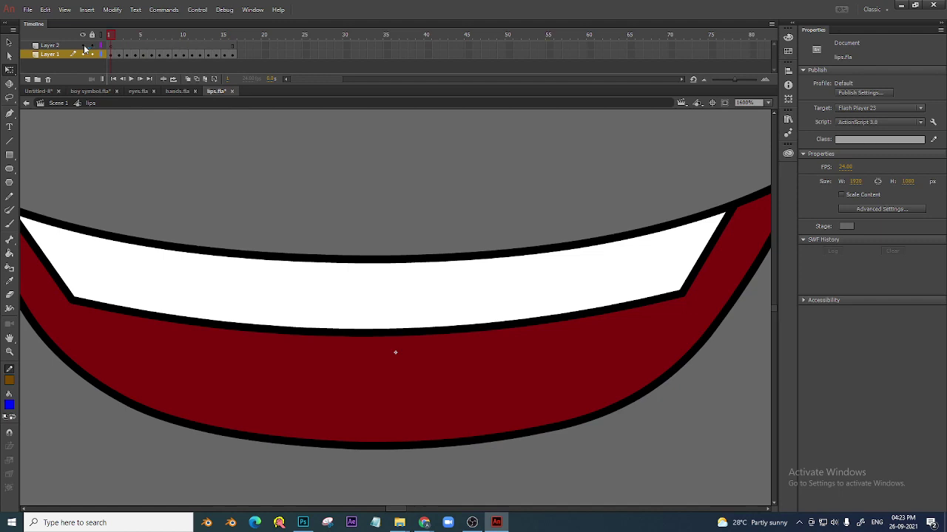
key(ctrl+minus)
key(Return)
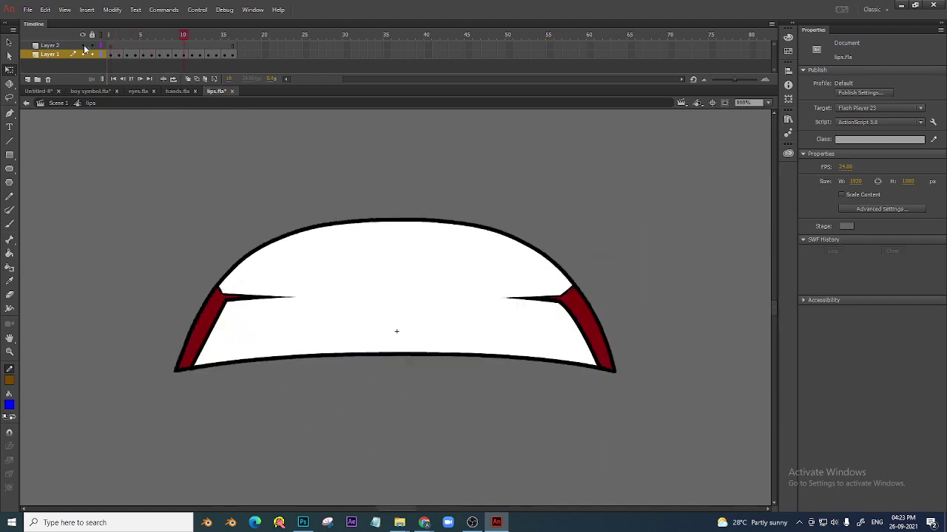
key(Return)
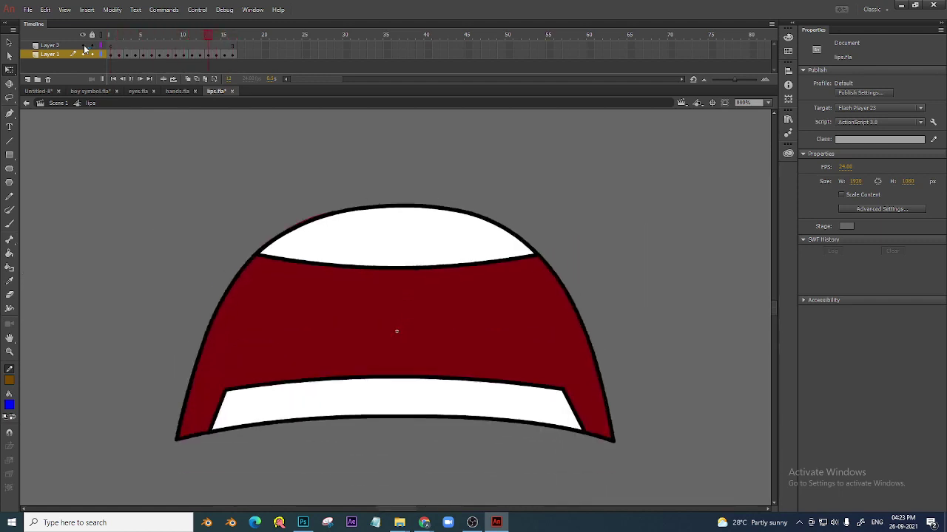
key(Return)
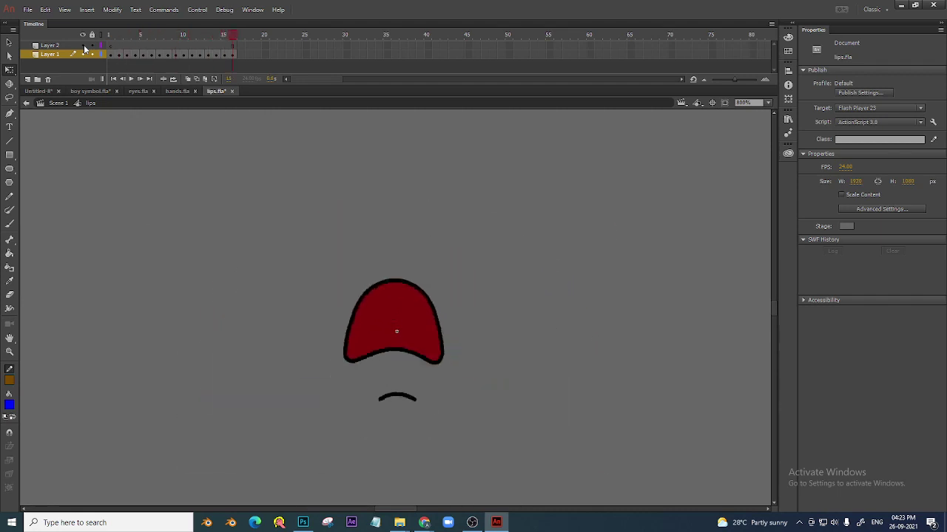
key(Return)
- In hands.fla, open the left hand 3 symbol and play through its hand poses
click(177, 91)
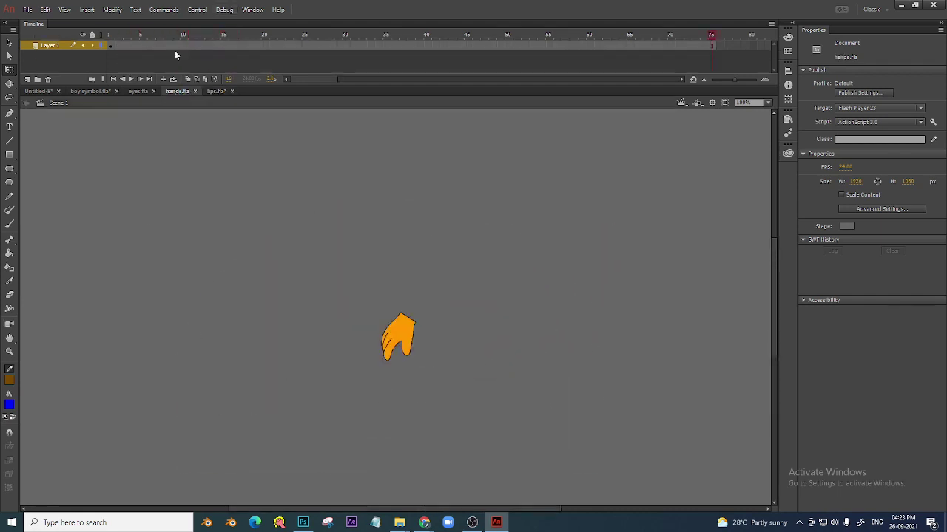
double_click(395, 329)
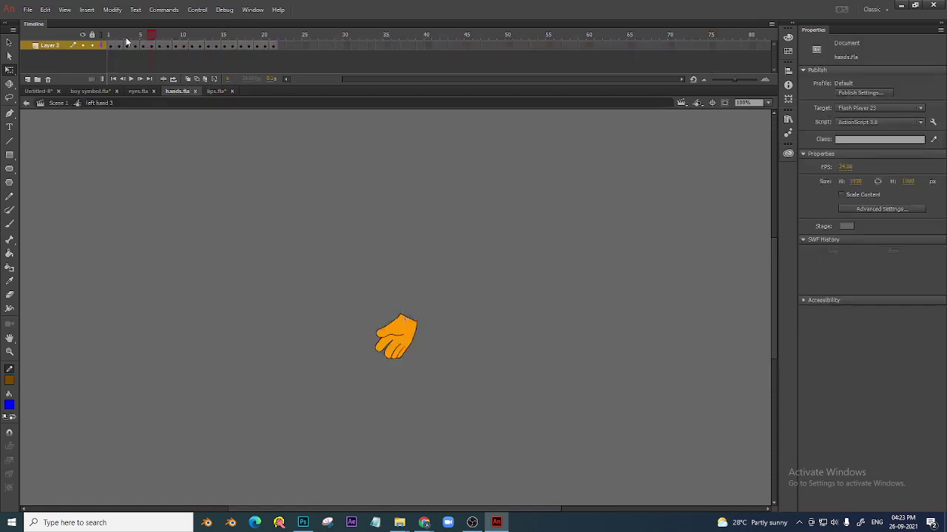
key(Return)
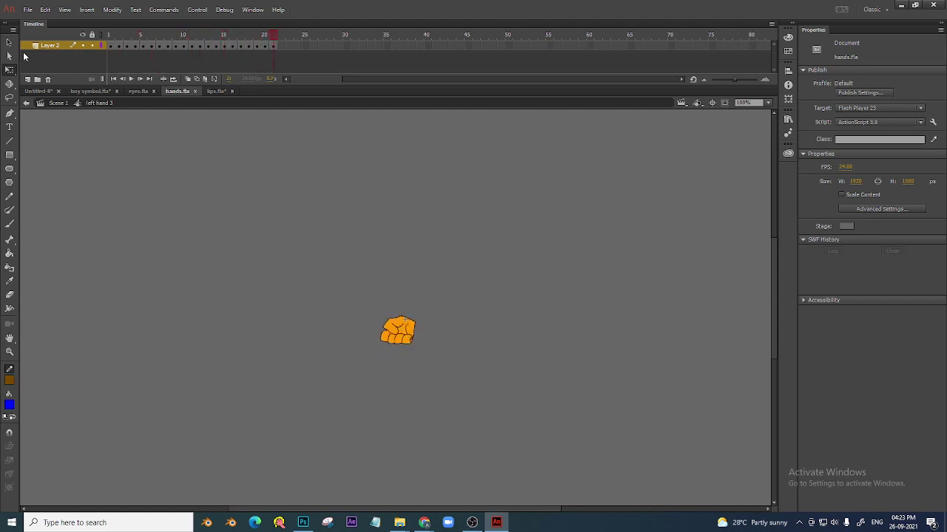
- In eyes.fla, open the eyes r symbol and go through its frames, keeping the timeline docked above the stage
click(144, 92)
double_click(397, 341)
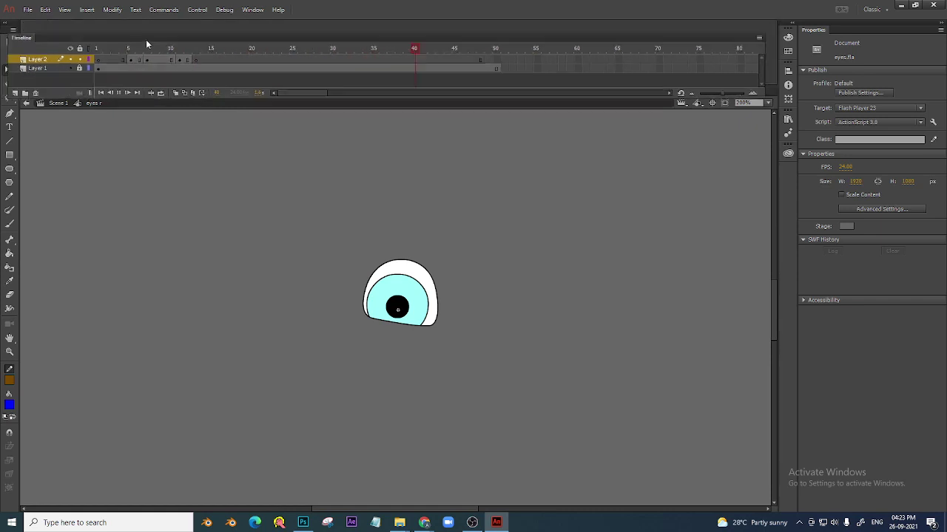
drag(153, 31, 199, 63)
mouse_move(52, 31)
mouse_down()
mouse_move(57, 52)
mouse_move(44, 30)
mouse_up()
drag(157, 35, 232, 53)
- Replay the hand poses in hands.fla and scrub through the mouth shapes in lips.fla up to frame 16
click(178, 123)
key(Return)
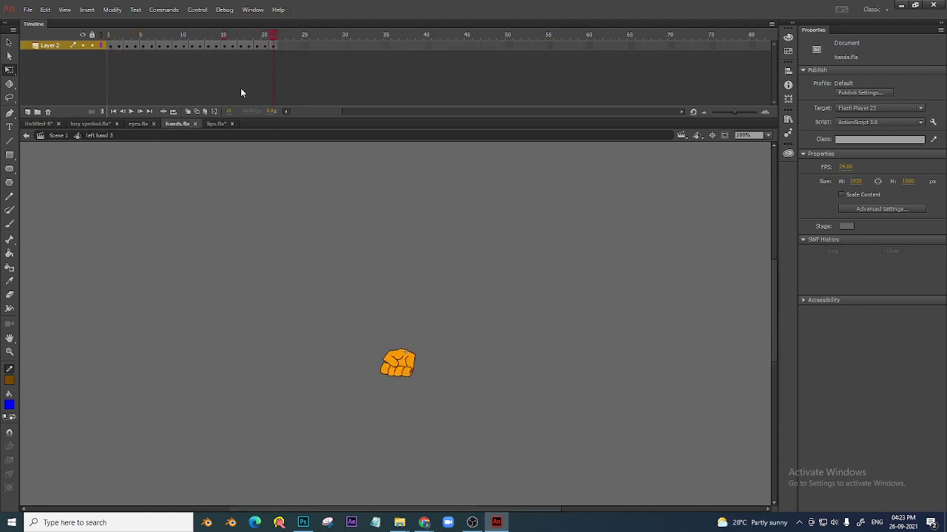
click(215, 123)
click(184, 47)
drag(184, 48, 239, 58)
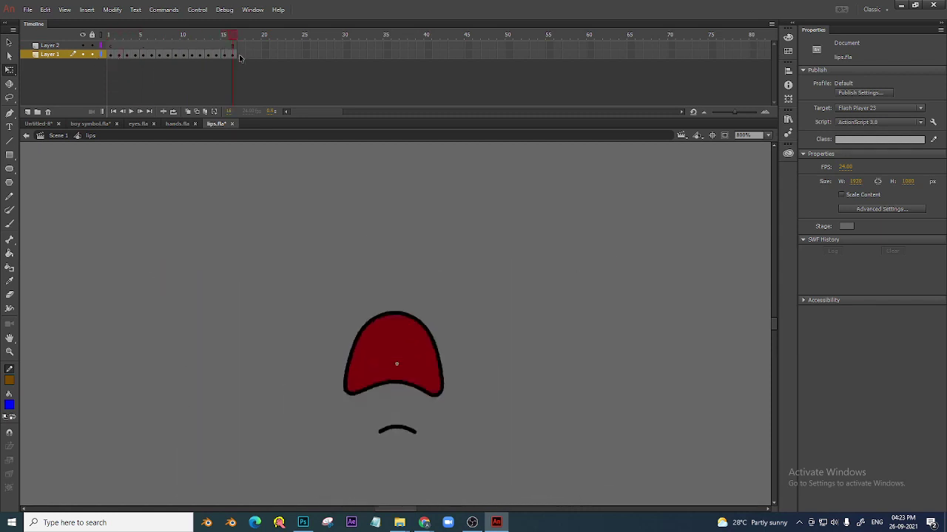
- Return lips.fla to Scene 1 and switch to the eyes.fla document after checking boy symbol.fla
click(58, 136)
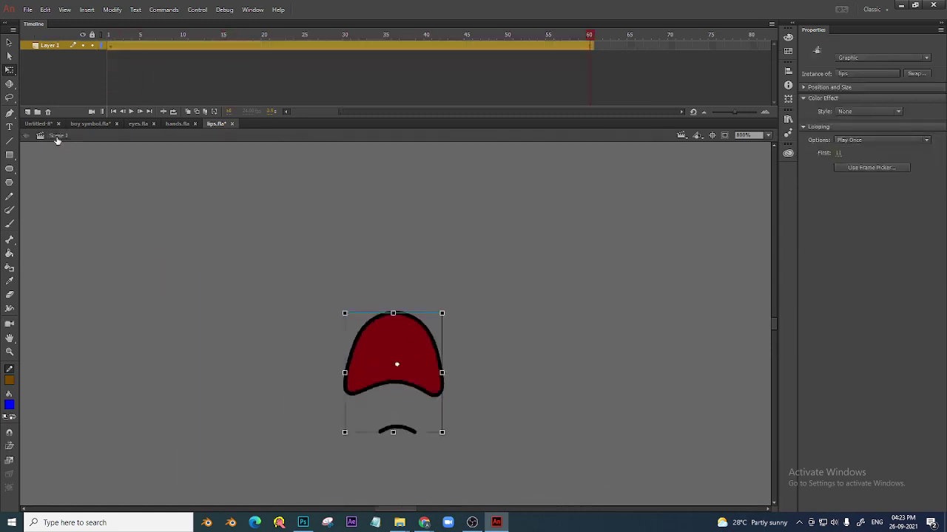
key(ctrl+minus)
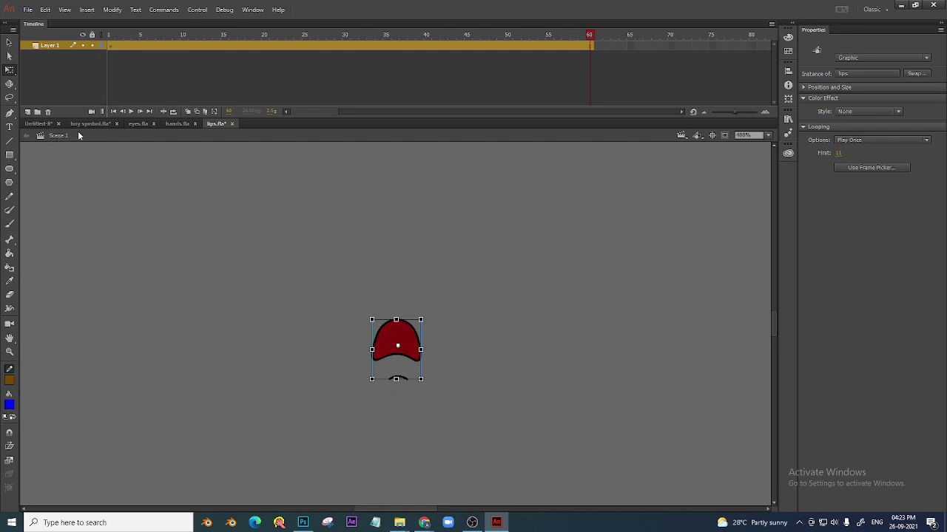
click(83, 124)
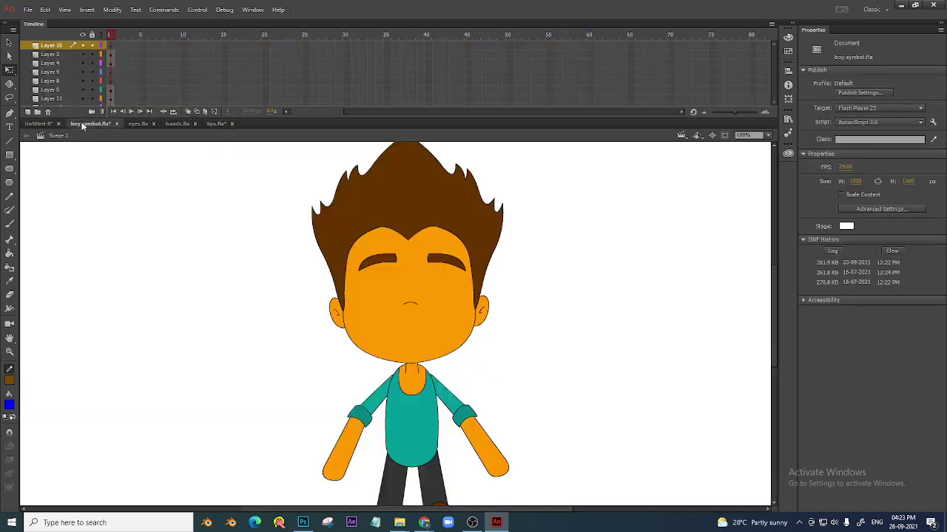
click(138, 123)
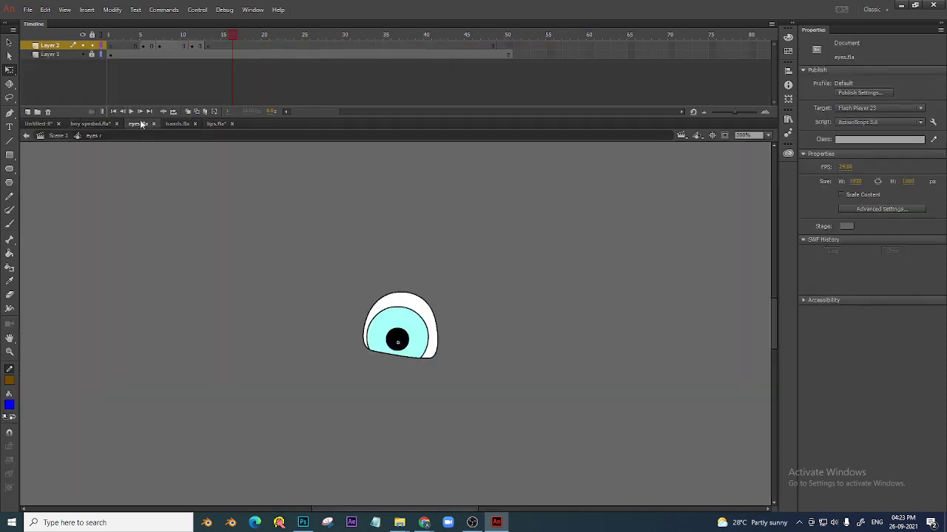
- Copy the eyes r symbol from Scene 1 of eyes.fla into boy symbol.fla and place an instance under each eyebrow
click(58, 135)
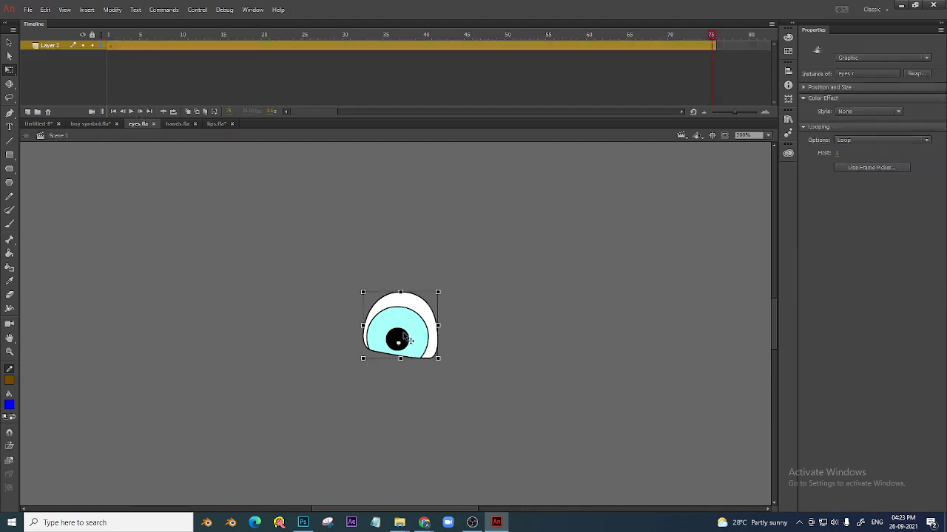
click(89, 124)
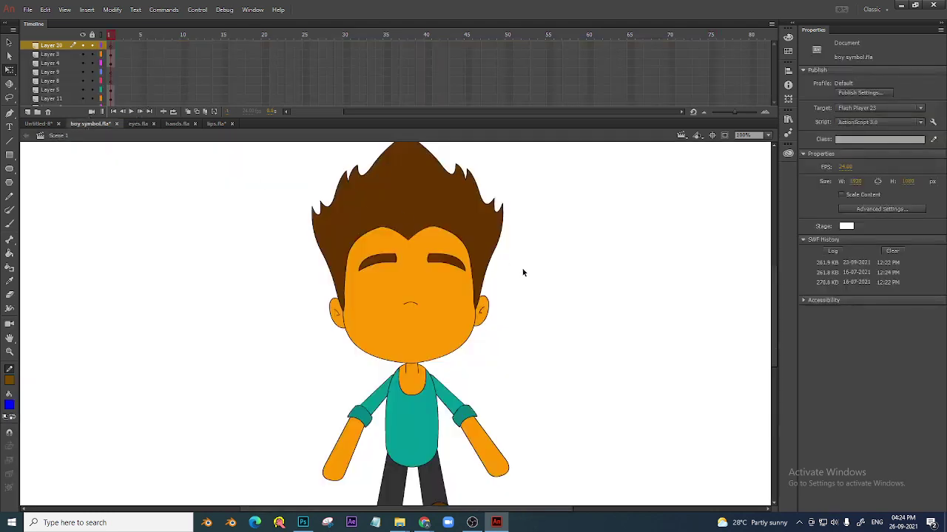
key(ctrl+v)
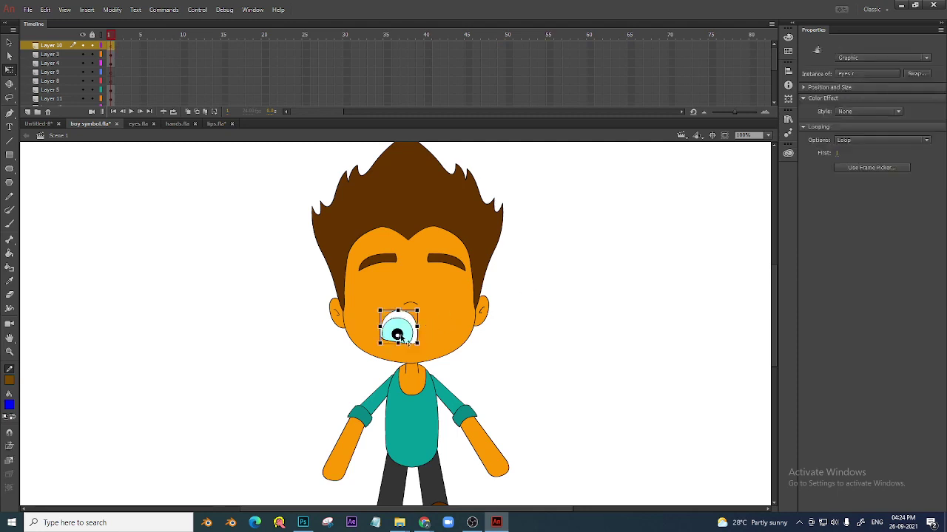
drag(407, 334, 383, 293)
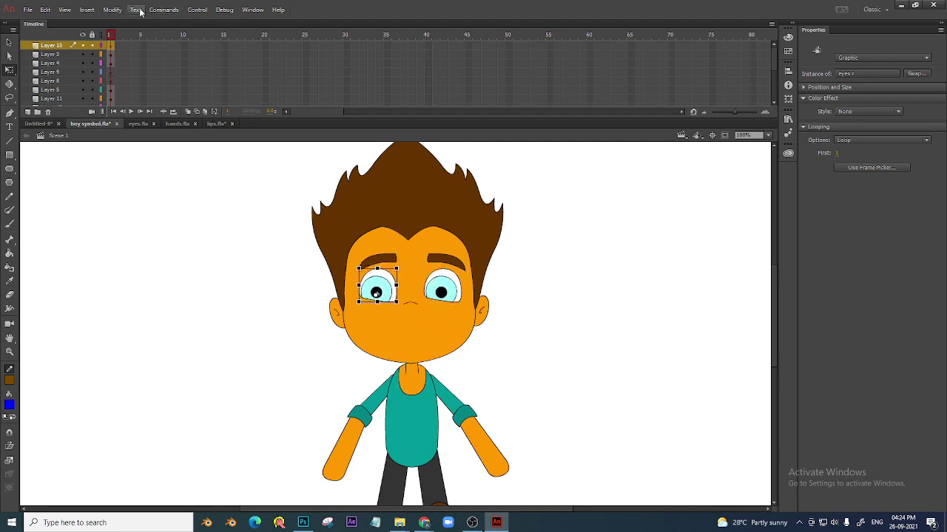
- Collapse the timeline, flip the boy's right eye horizontally and adjust its position under the eyebrow
double_click(33, 24)
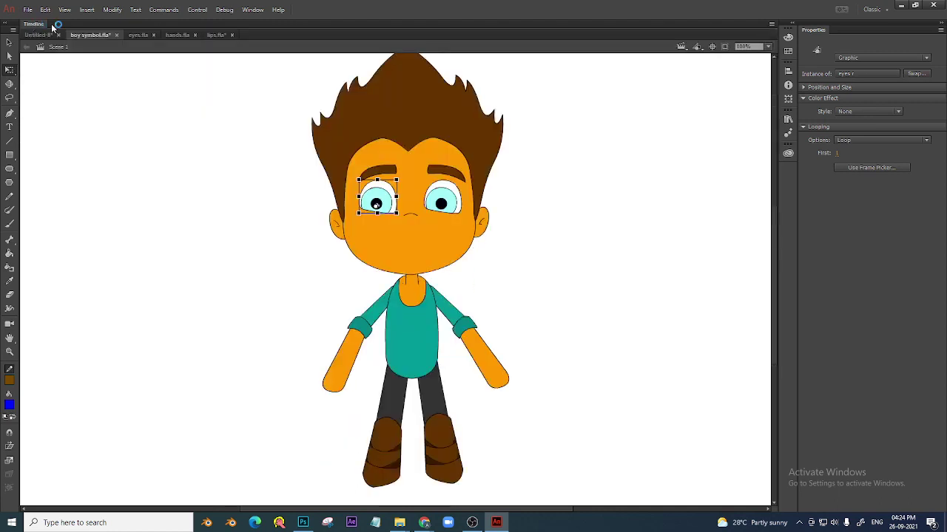
click(111, 10)
mouse_move(157, 138)
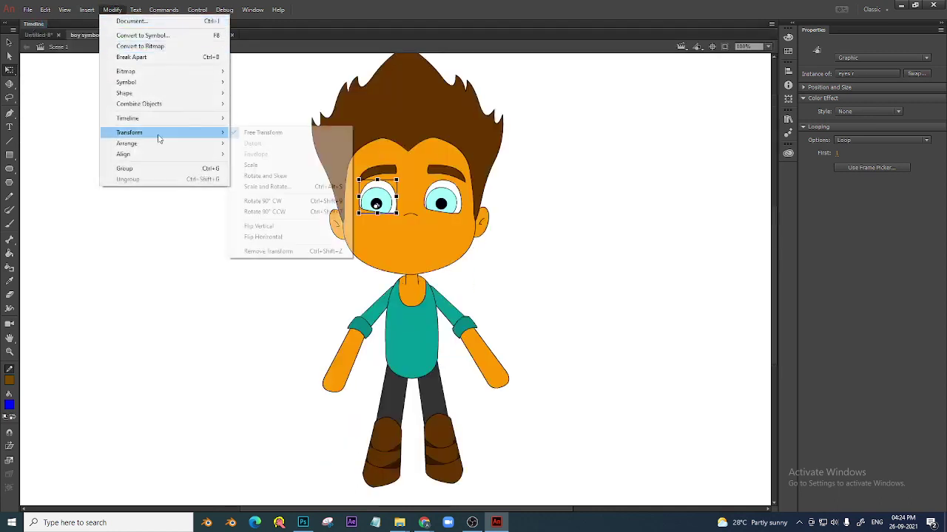
click(290, 237)
drag(391, 210, 394, 211)
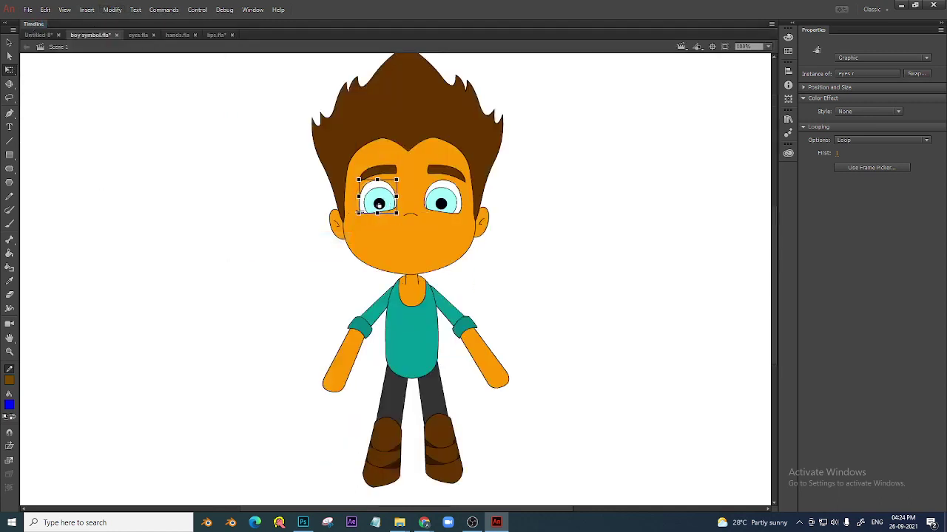
click(251, 224)
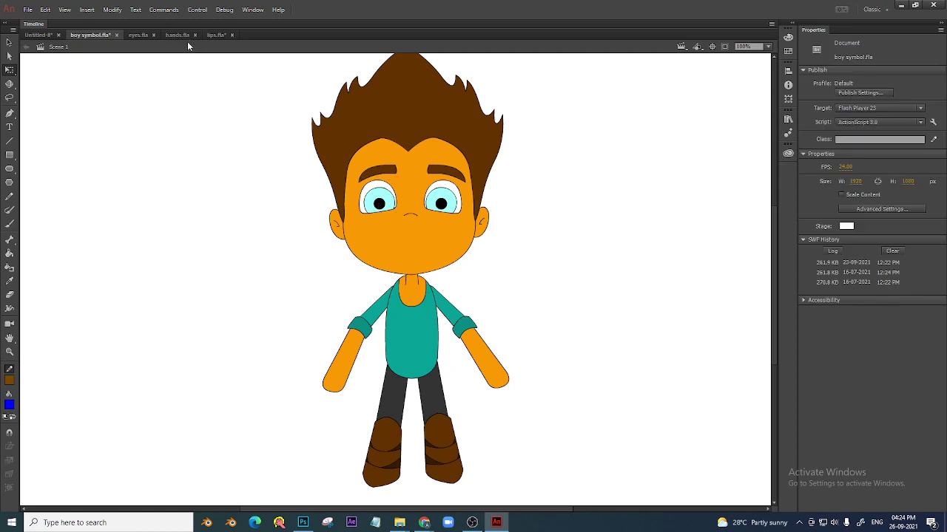
- Close eyes.fla, return hands.fla to Scene 1 and pick the left hand 3 instance for copying
click(137, 35)
click(155, 36)
click(143, 36)
drag(329, 216, 443, 307)
click(263, 172)
click(58, 46)
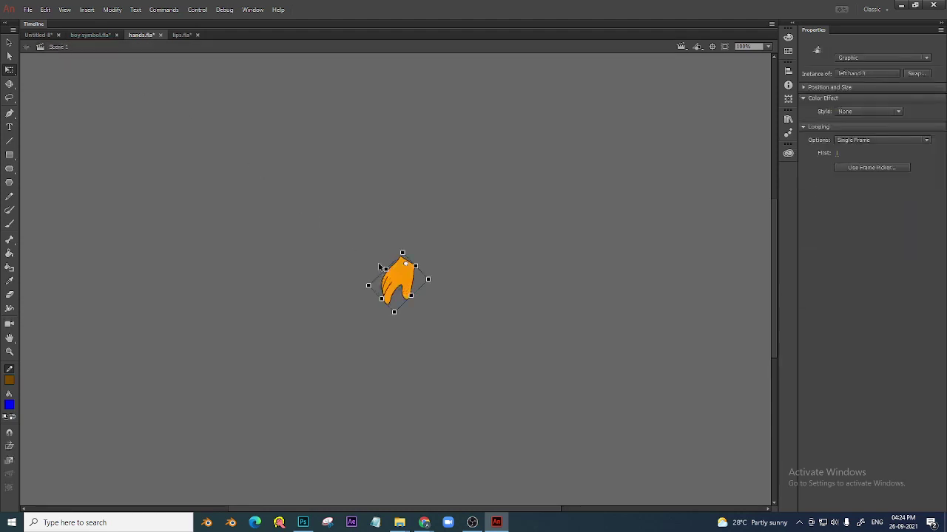
drag(415, 274, 393, 296)
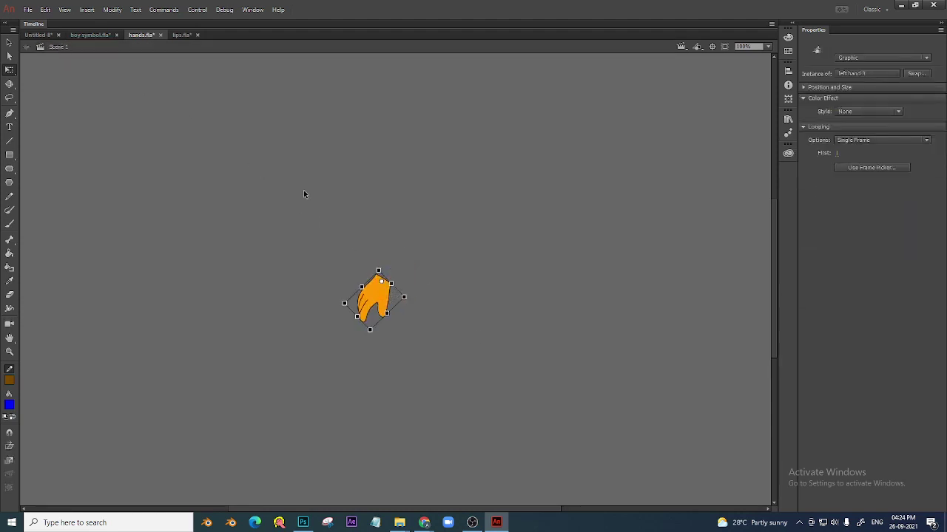
- Paste the left hand 3 symbol into boy symbol.fla and place it at the boy's right wrist
click(88, 36)
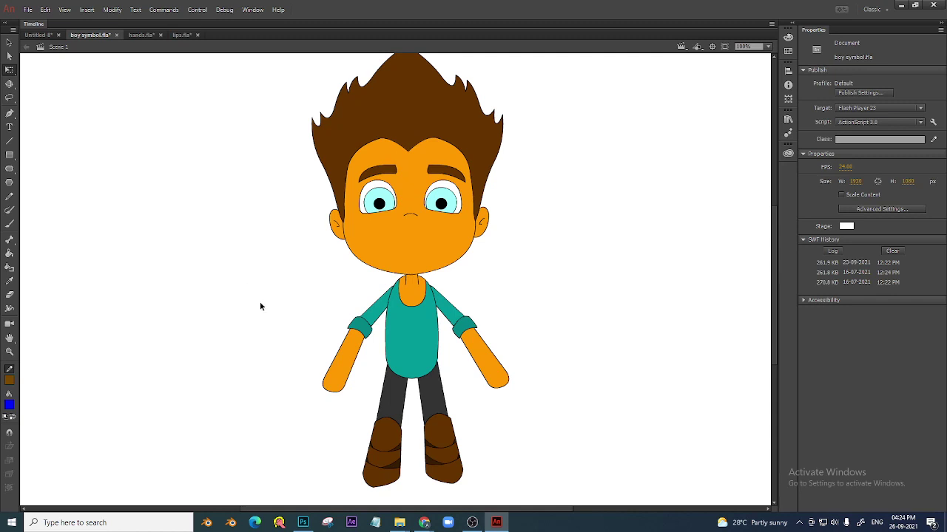
key(ctrl+v)
drag(409, 274, 333, 399)
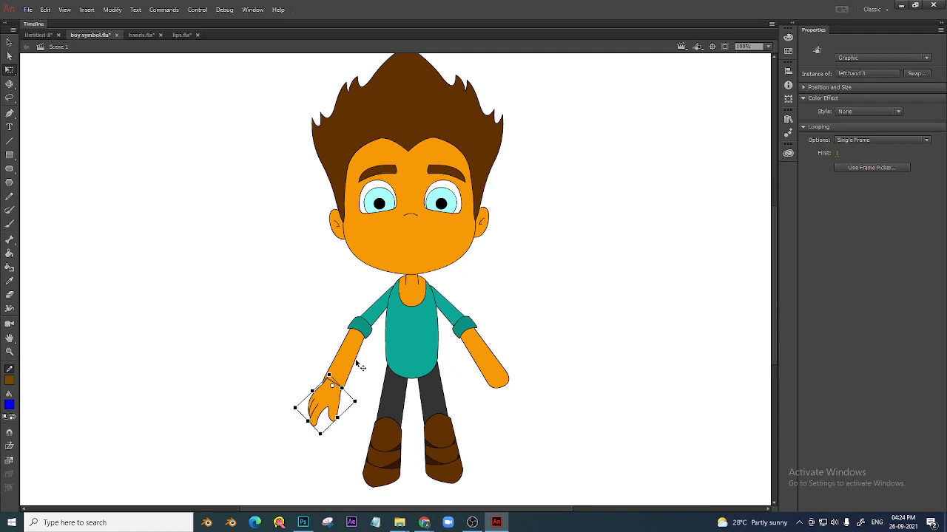
- Paste a second copy of the hand, flip it horizontally and fit it to the boy's left wrist
key(ctrl+shift+v)
drag(337, 406, 511, 405)
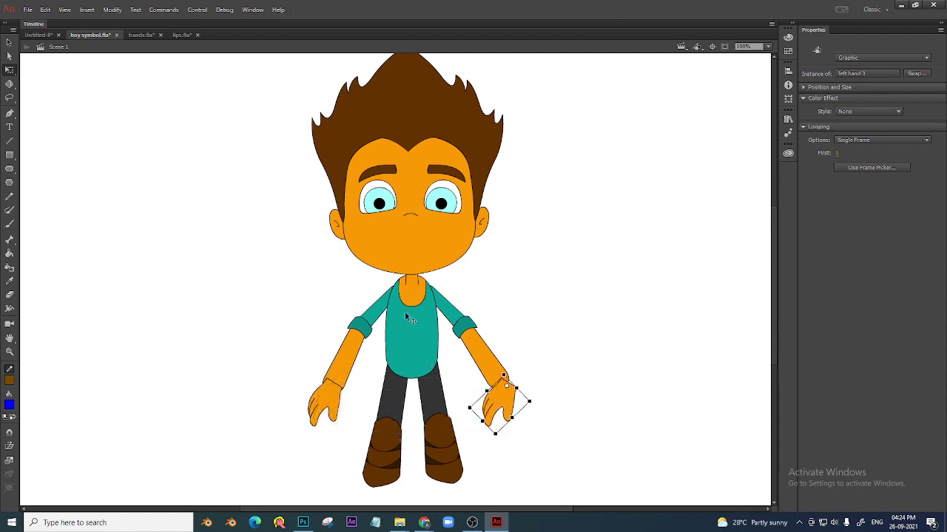
click(159, 10)
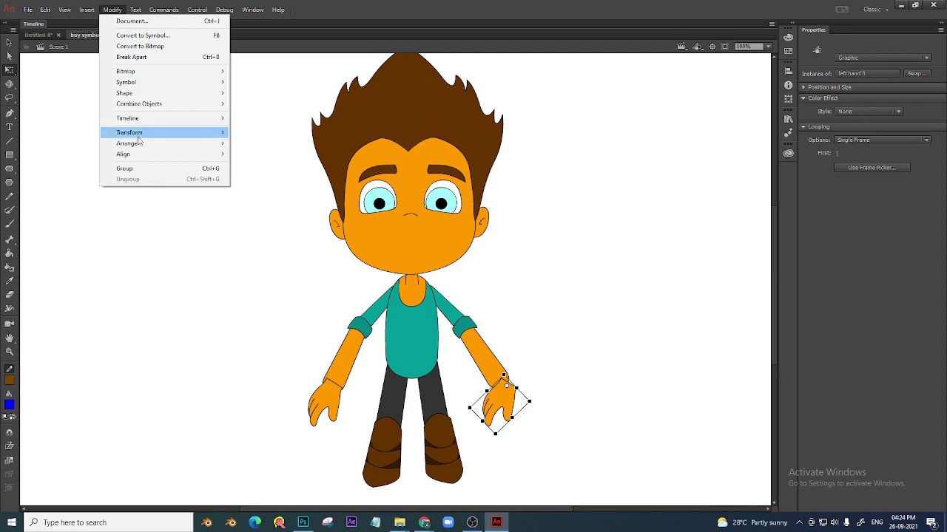
mouse_move(141, 135)
click(305, 237)
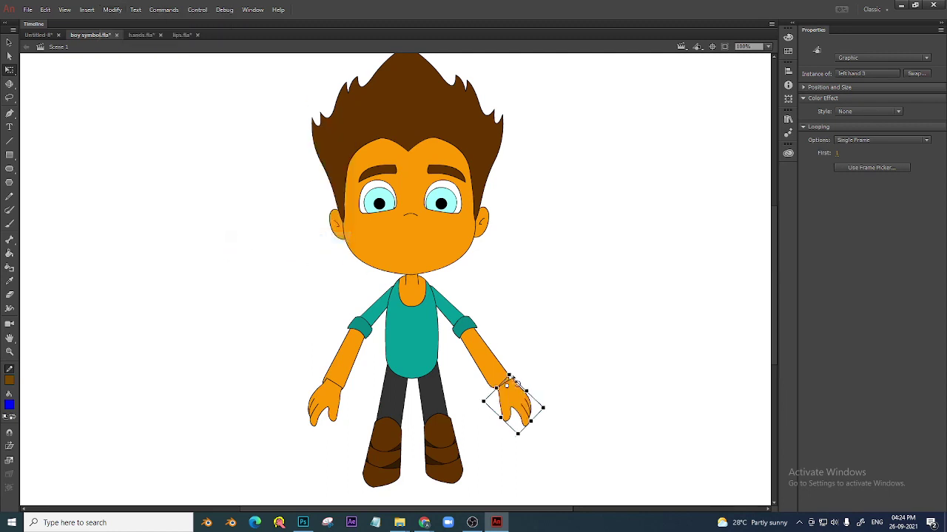
drag(510, 378, 503, 374)
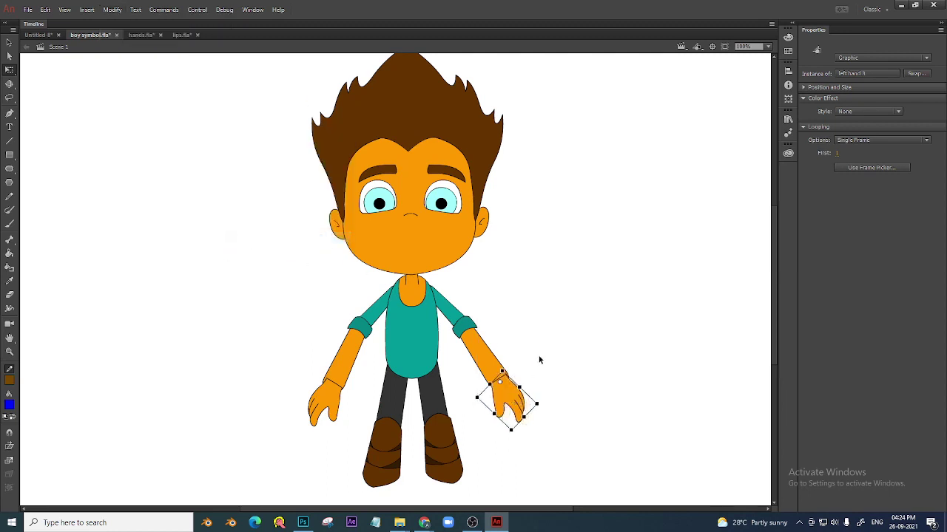
click(539, 360)
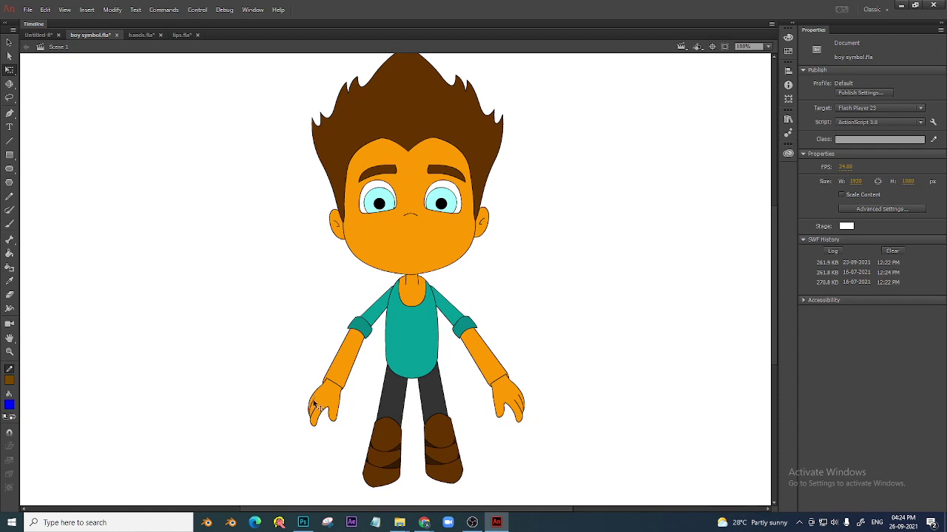
- Expand the timeline again and check the placed hands by selecting all of the boy's parts
click(36, 24)
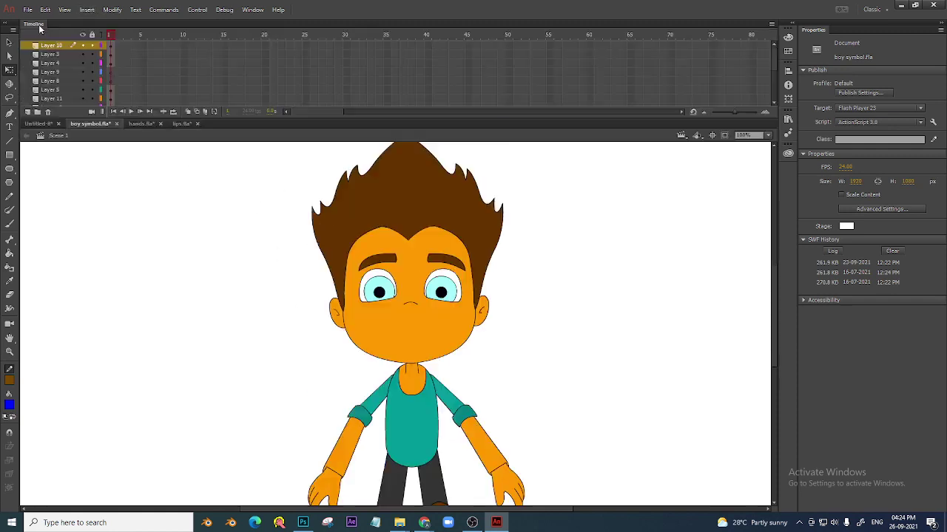
scroll(399, 343, down, 5)
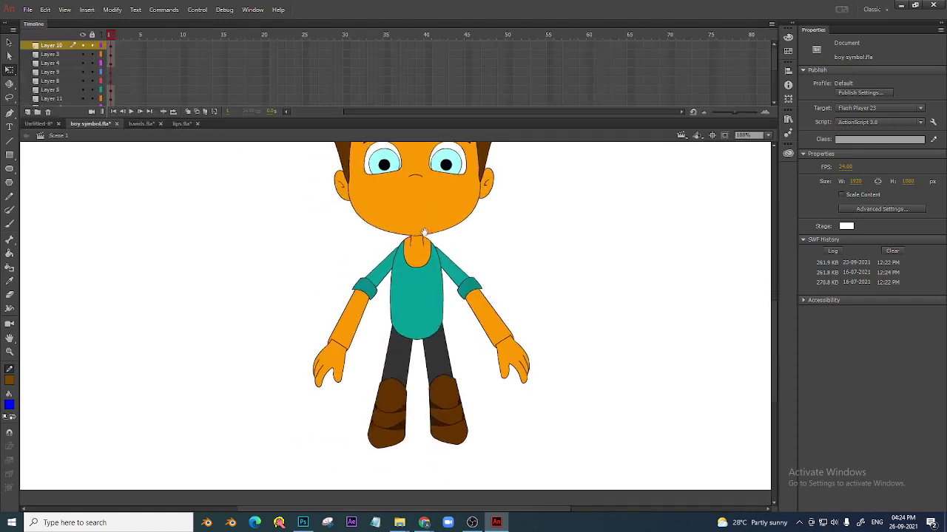
click(326, 363)
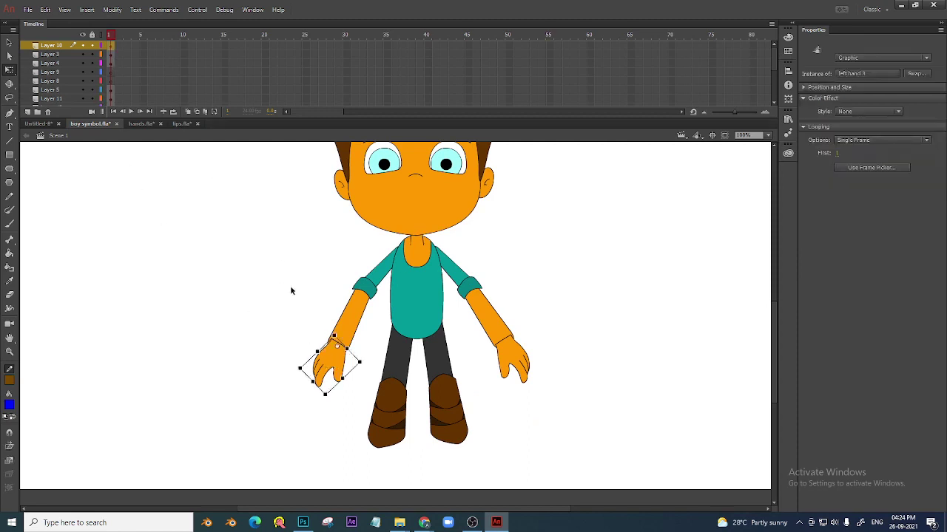
key(ctrl+a)
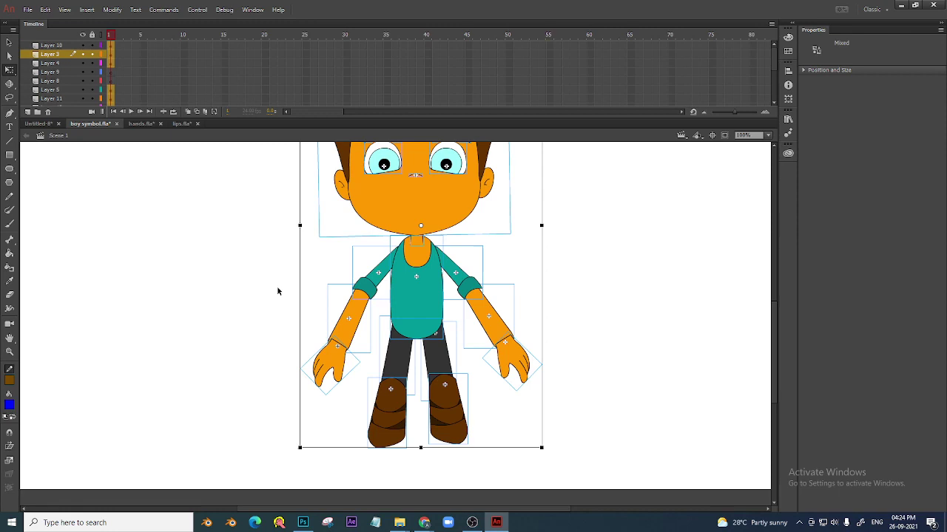
click(282, 283)
- Copy the lips symbol from lips.fla into boy symbol.fla and position it as the mouth below the nose
click(180, 123)
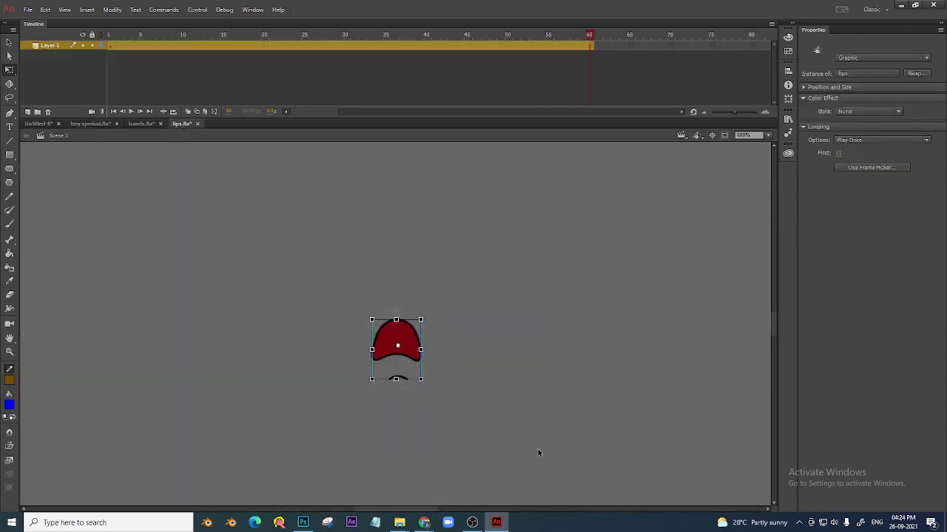
click(96, 124)
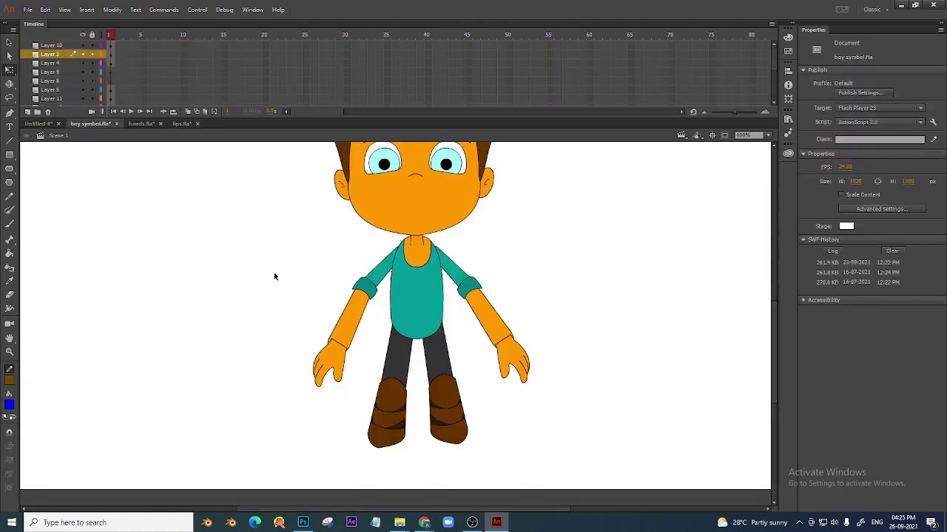
key(ctrl+v)
mouse_move(407, 330)
mouse_down()
mouse_move(431, 218)
mouse_move(432, 233)
mouse_up()
key(ctrl+z)
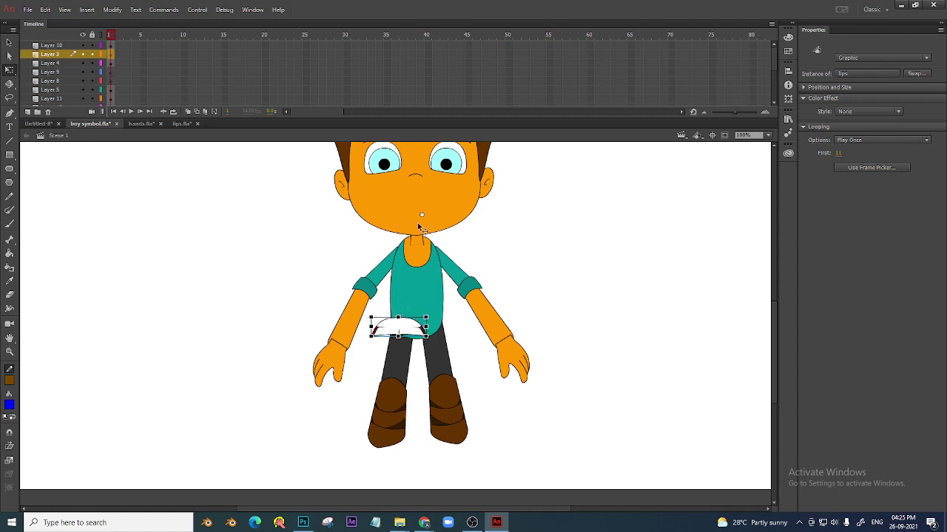
drag(405, 328, 424, 207)
click(519, 312)
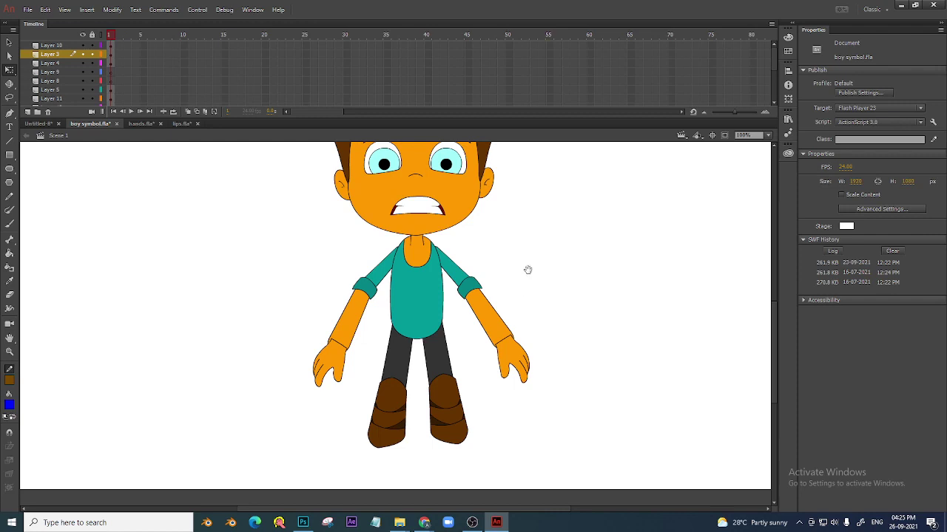
- Move the boy's right hand from Layer 10 to Layer 9, pasting it in place
drag(526, 272, 516, 318)
drag(516, 236, 516, 253)
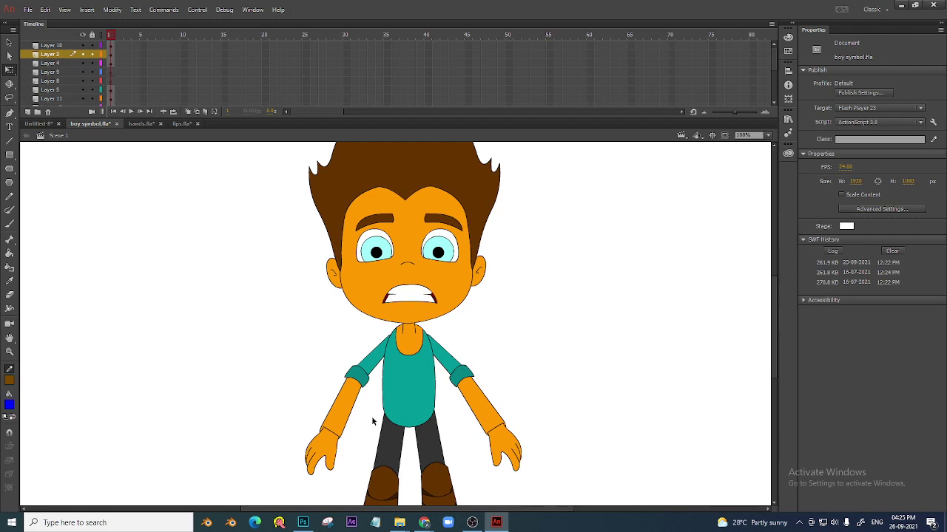
key(ctrl+minus)
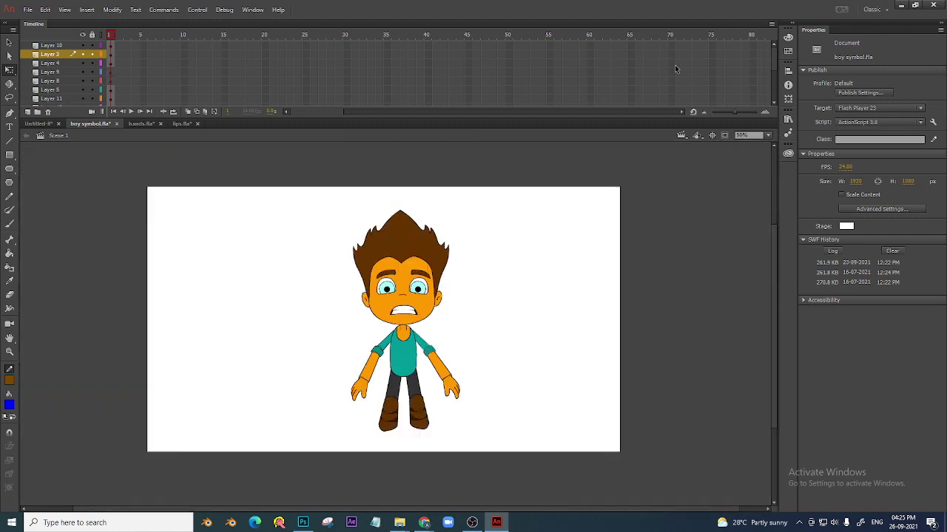
click(363, 390)
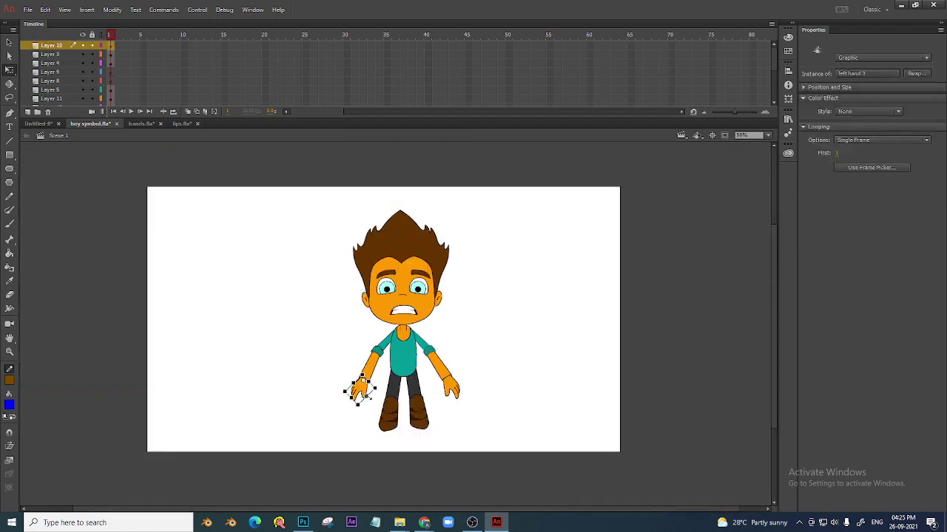
click(375, 404)
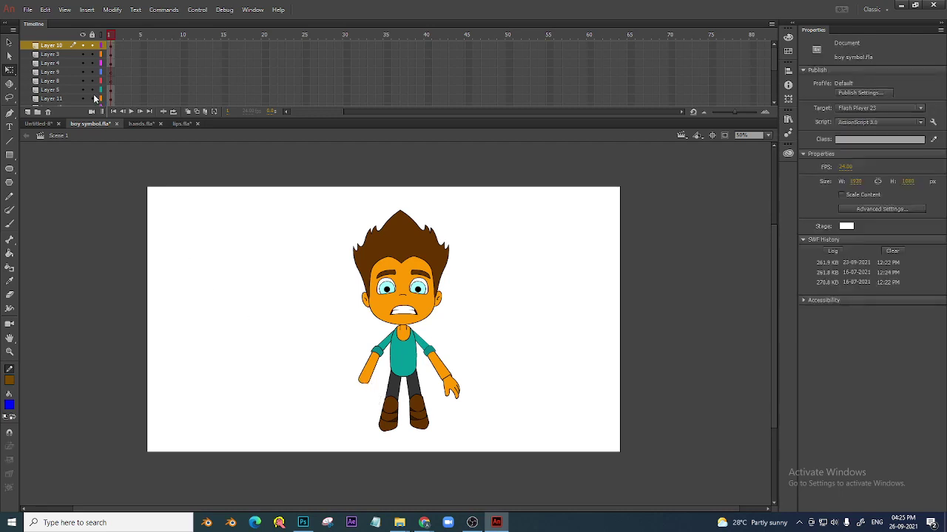
click(72, 73)
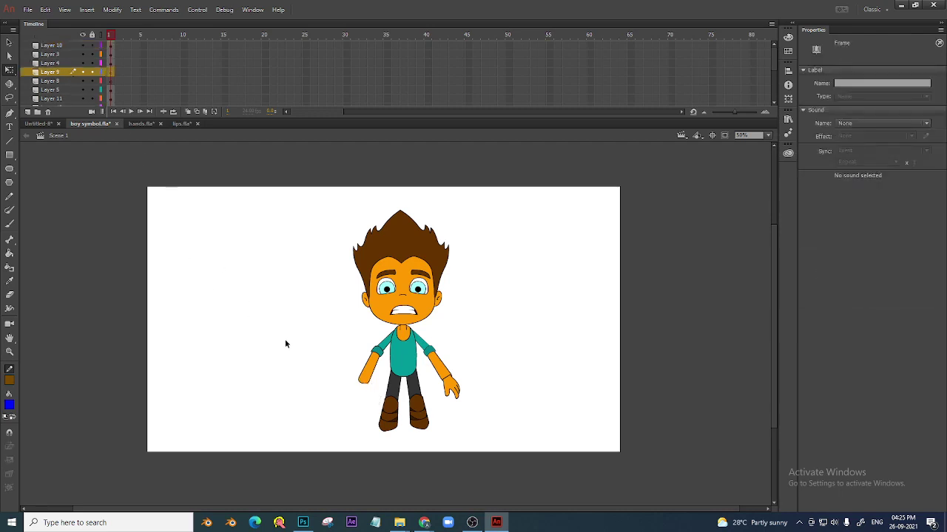
key(ctrl+shift+v)
- Move the boy's left hand from Layer 10 to Layer 8, keeping it in the same place
click(456, 396)
click(456, 396)
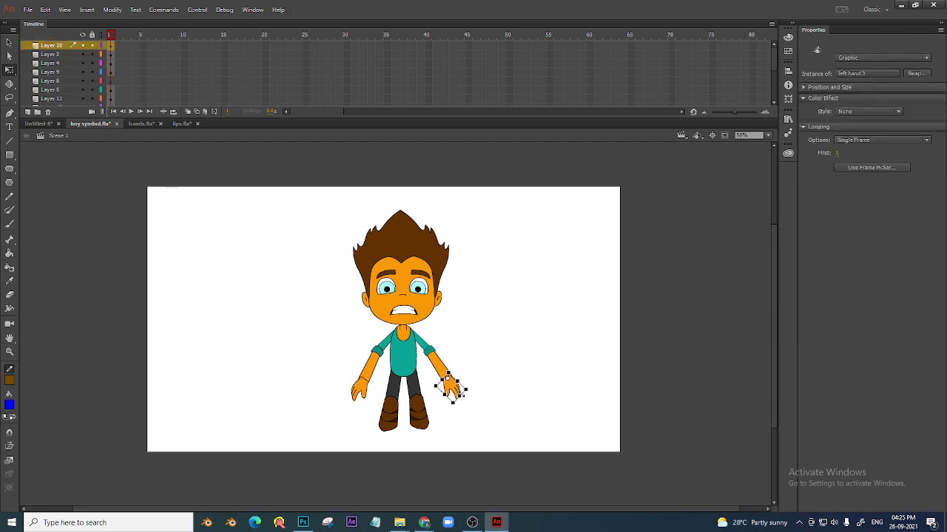
key(Delete)
click(51, 81)
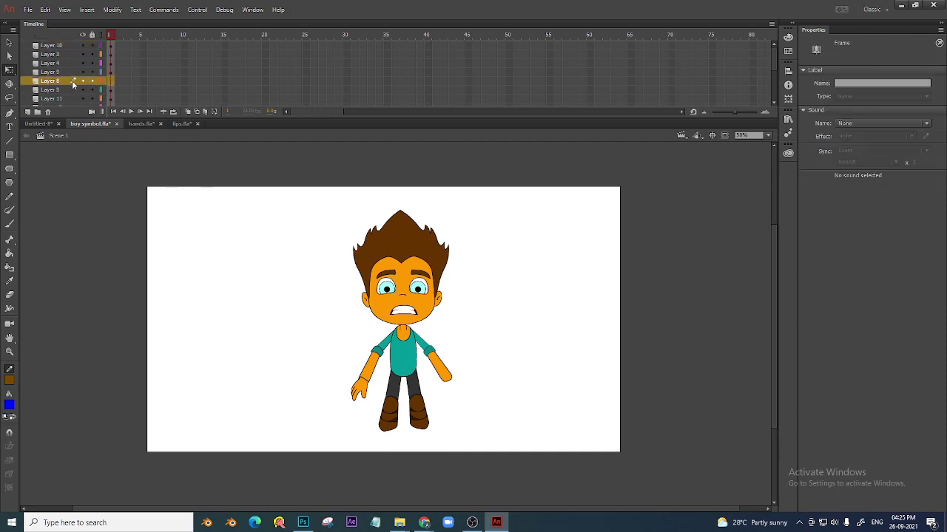
click(265, 339)
key(ctrl+z)
click(321, 366)
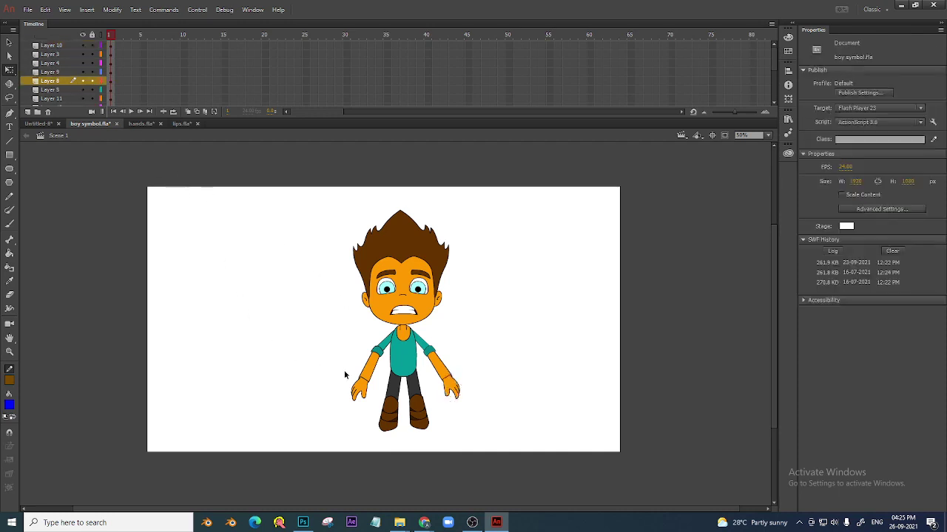
click(375, 380)
click(375, 380)
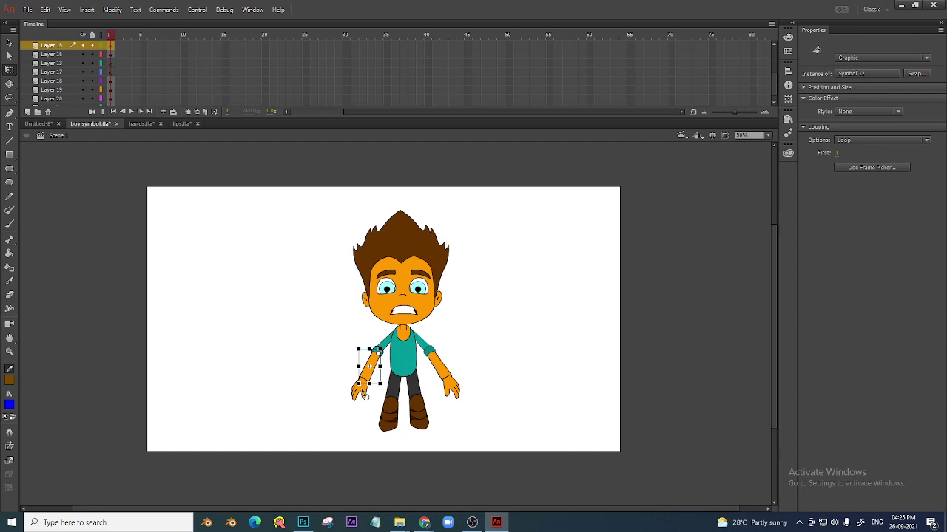
click(335, 392)
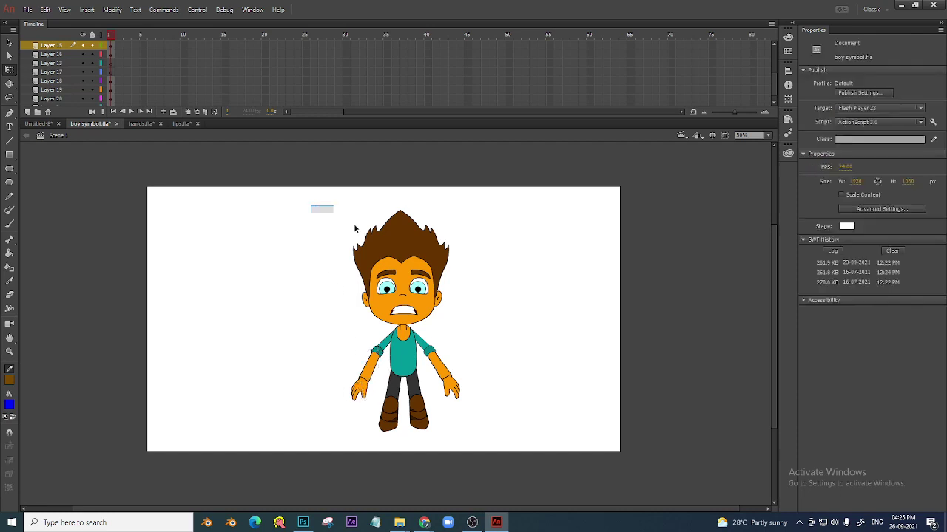
- Check which body parts sit on which layers by selecting the whole boy and the first frames of the uppermost layers
drag(327, 214, 518, 436)
click(244, 141)
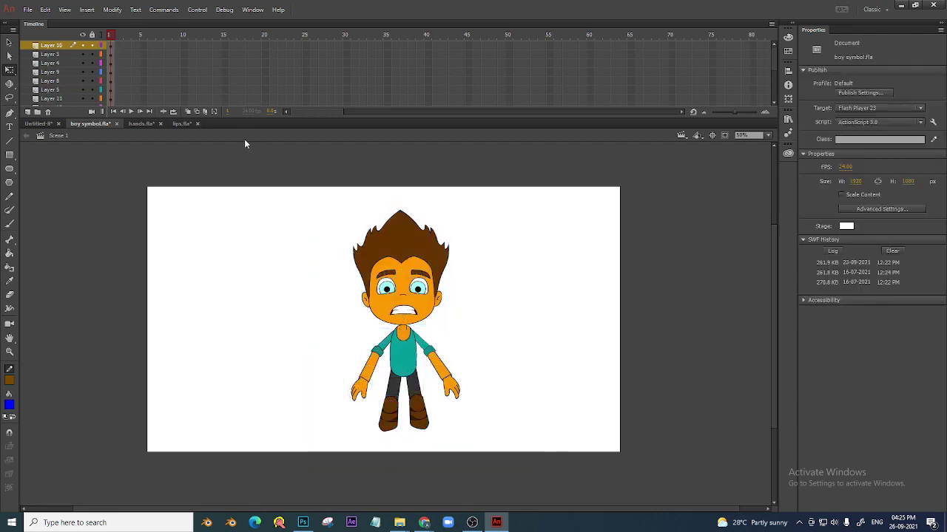
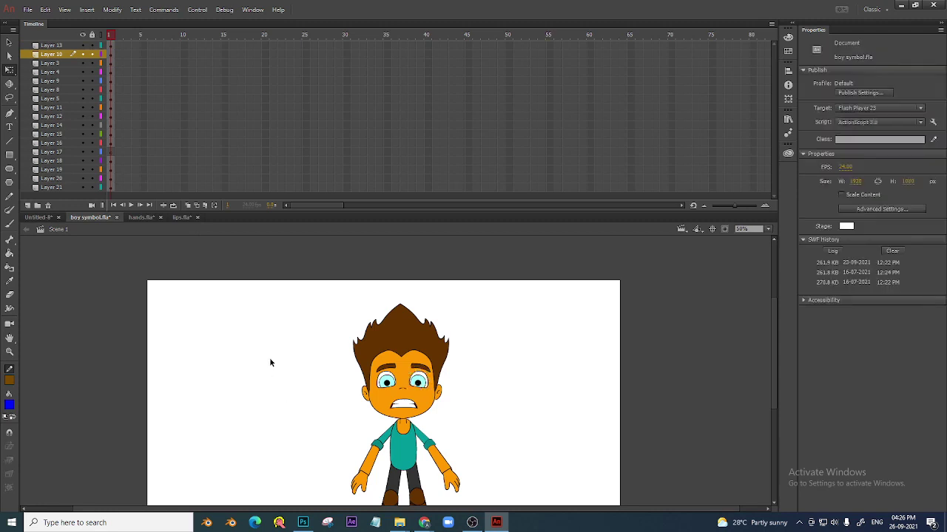
click(111, 46)
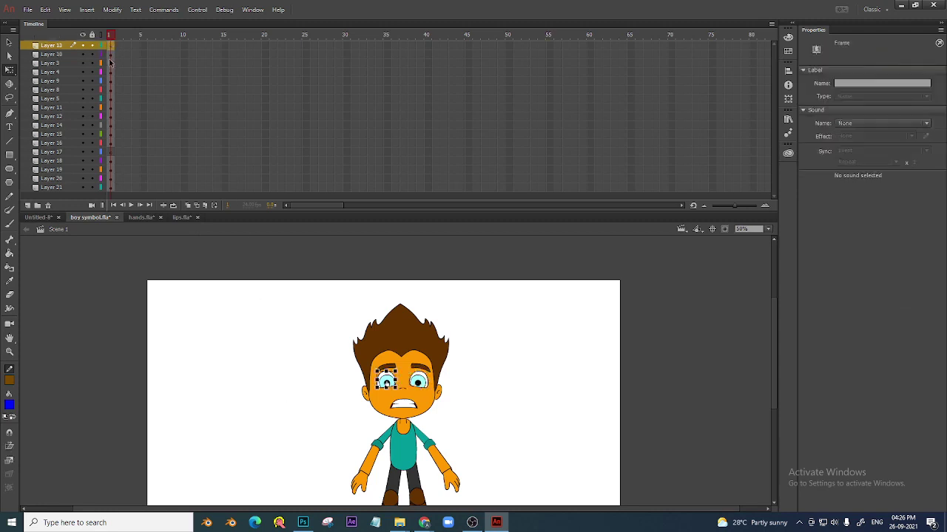
click(110, 55)
click(111, 63)
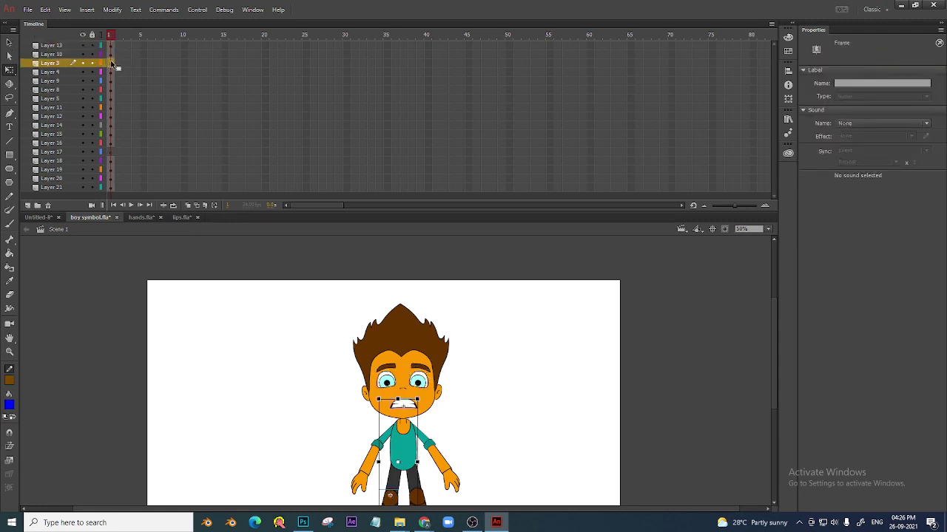
- Move the lips from Layer 3 to the same place on Layer 17 and bring Layer 17 above all other layers
click(477, 407)
click(413, 404)
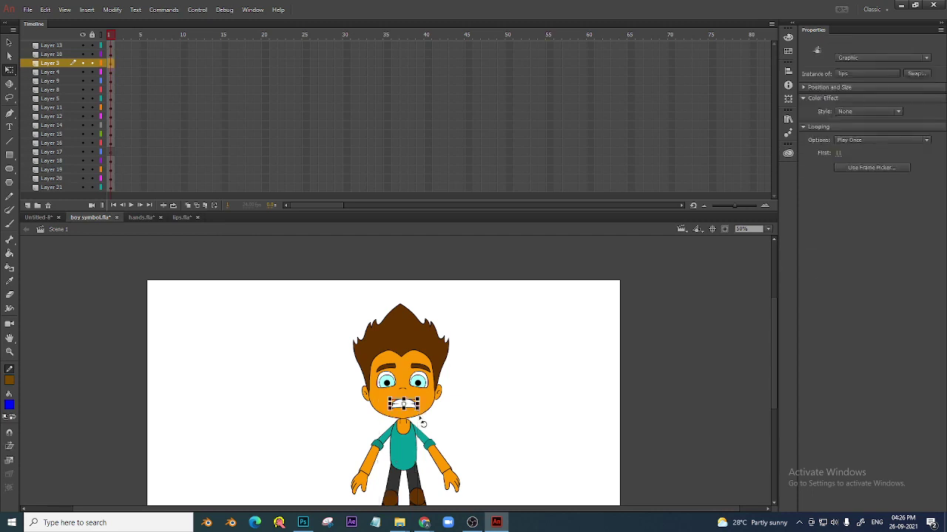
click(216, 295)
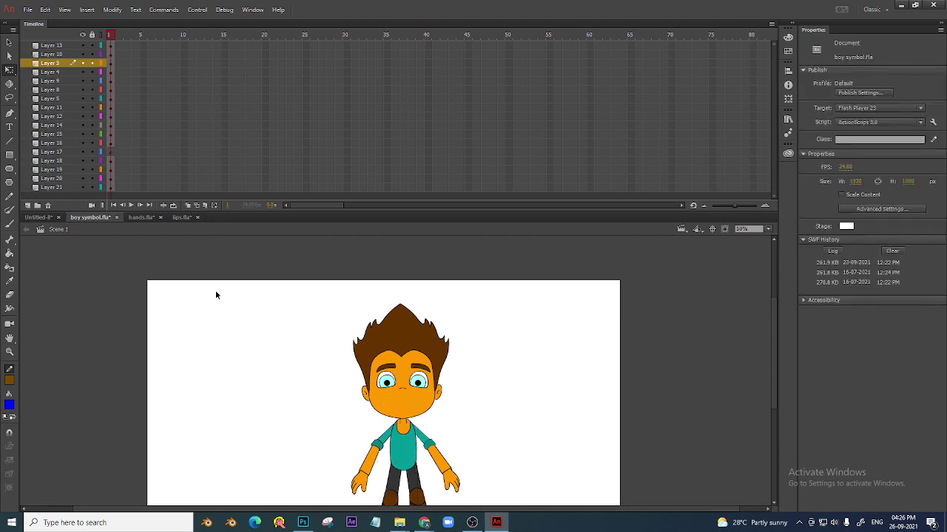
click(109, 153)
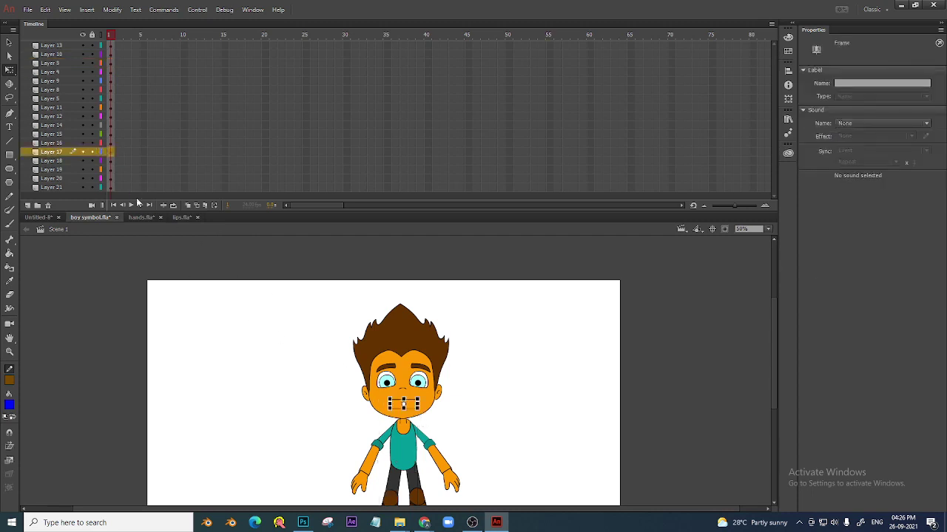
drag(65, 154, 73, 44)
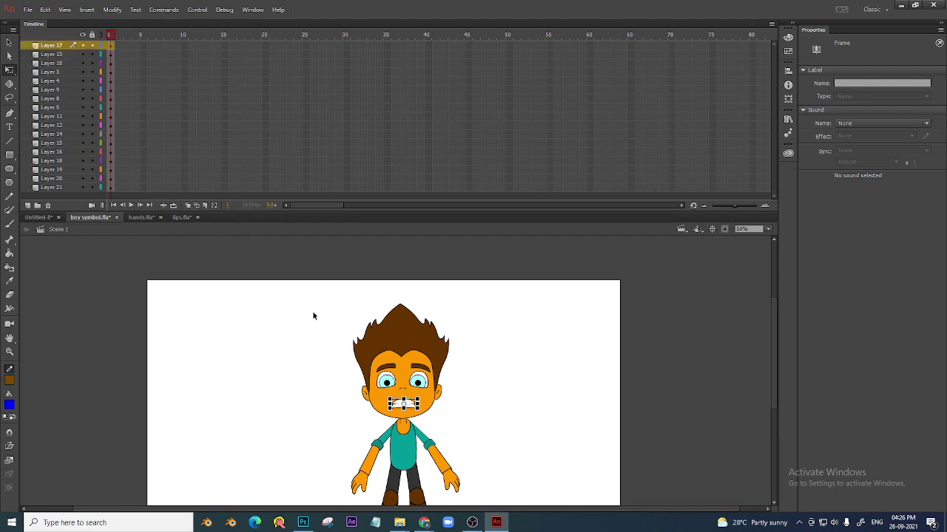
click(284, 325)
- Hide and lock all layers, and reveal Layers 17, 13, 10, 3, 4, 9 and 8 one by one to check their parts
click(82, 34)
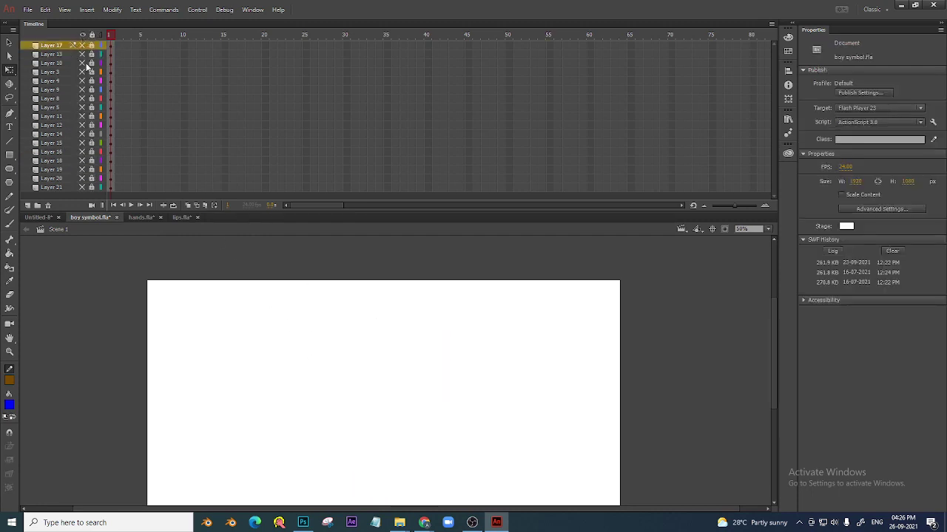
click(82, 45)
click(82, 54)
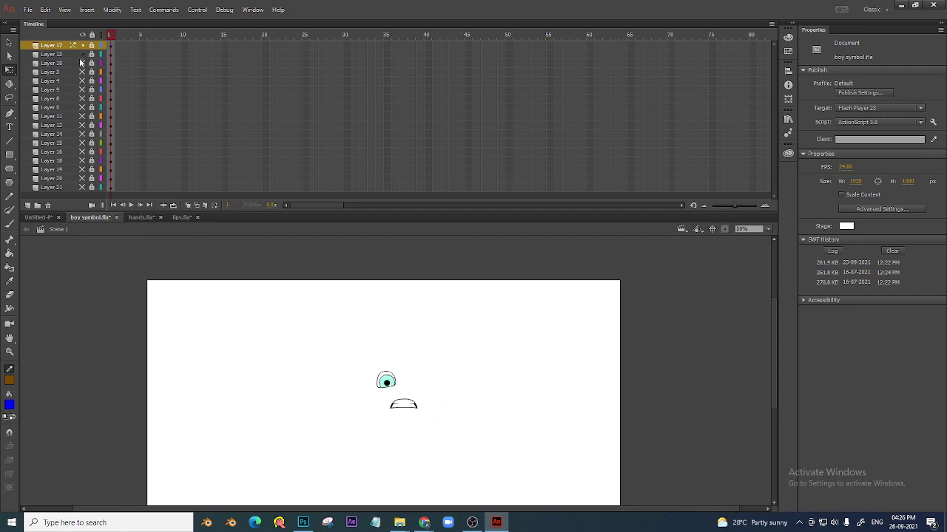
click(82, 63)
click(82, 72)
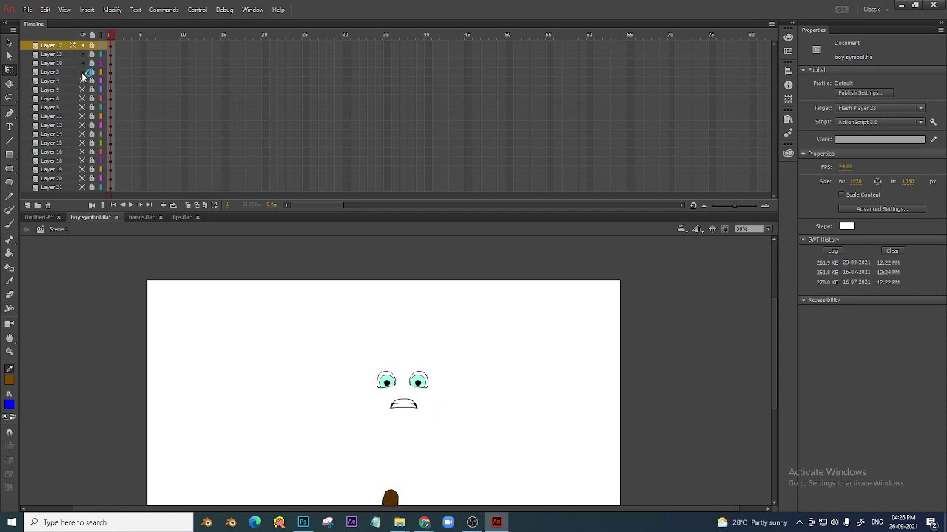
drag(491, 434, 488, 325)
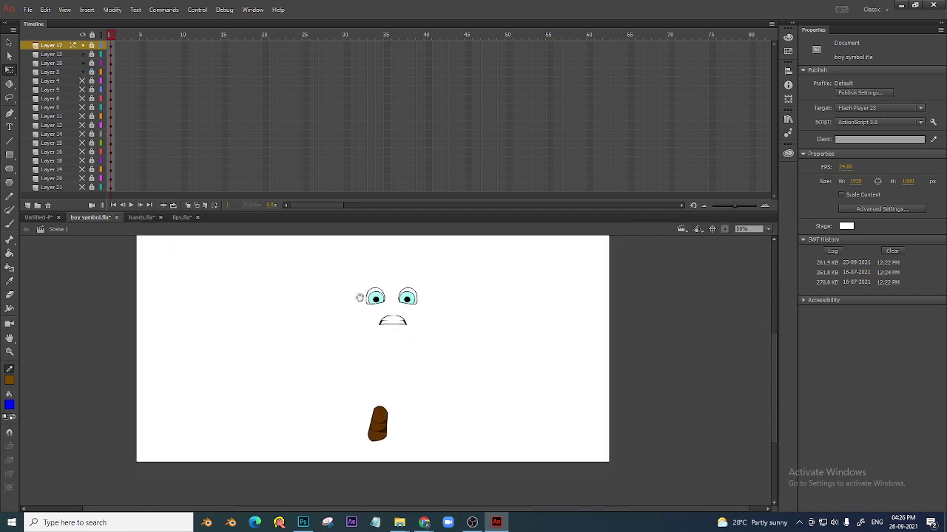
click(82, 81)
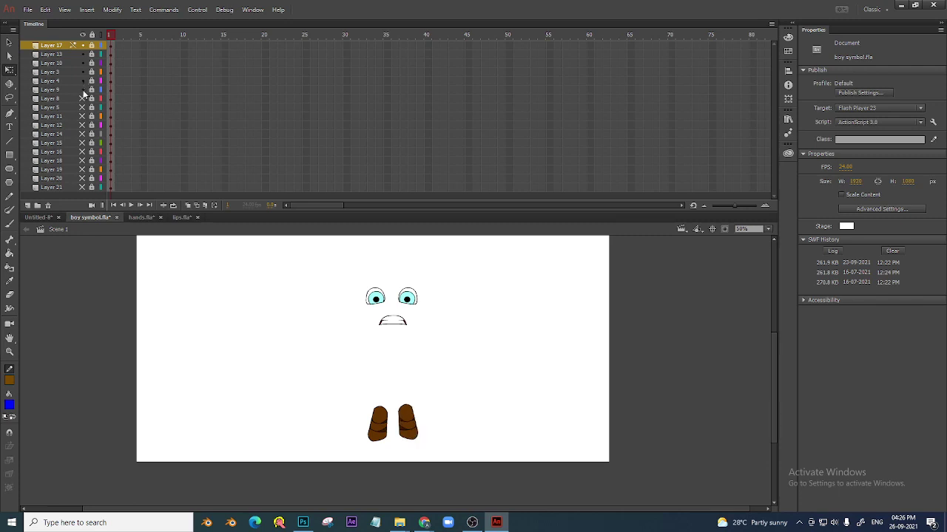
click(82, 90)
click(82, 99)
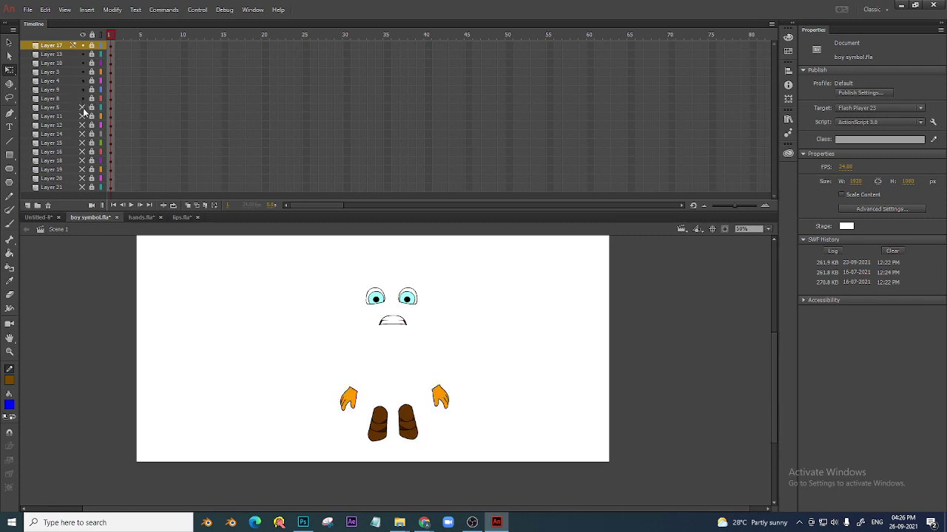
- Reveal the remaining layers from Layer 5 down to Layer 21 to check their parts, and unlock all layers
click(82, 108)
click(82, 117)
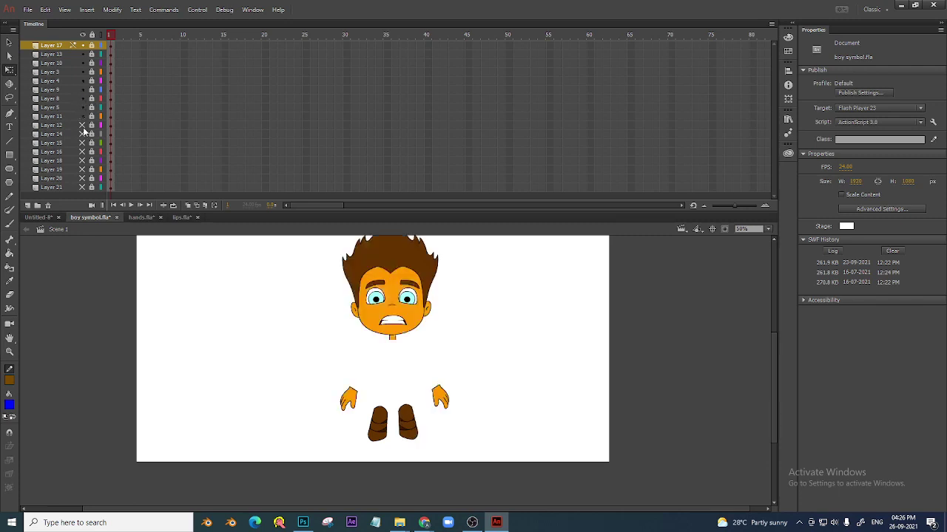
click(82, 126)
click(82, 134)
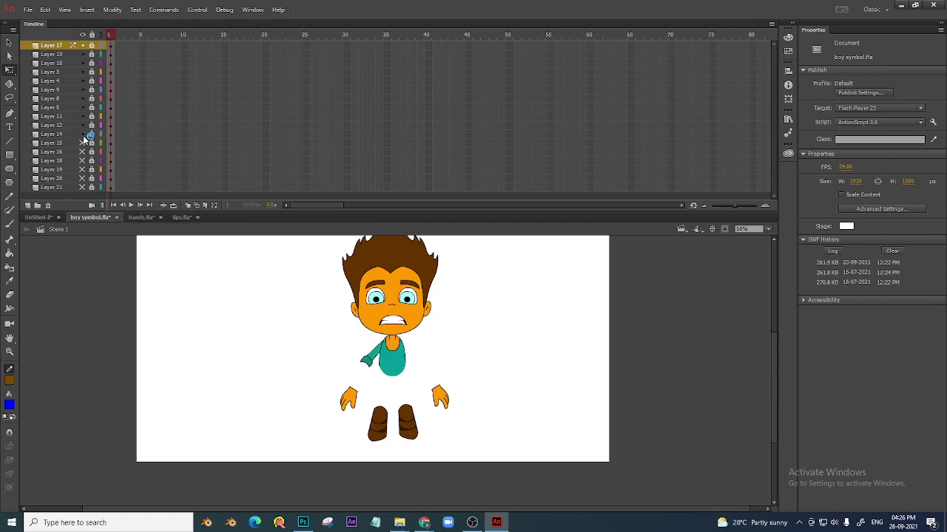
click(83, 144)
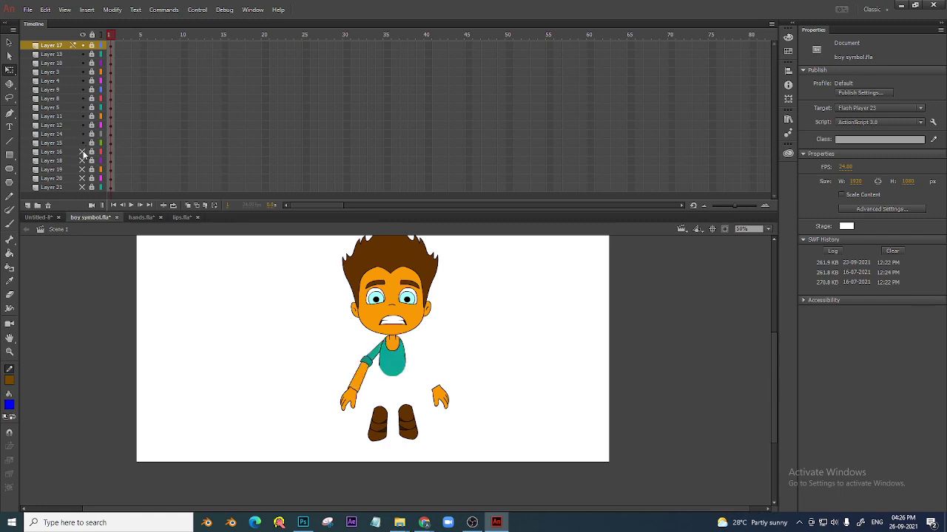
click(82, 153)
click(83, 161)
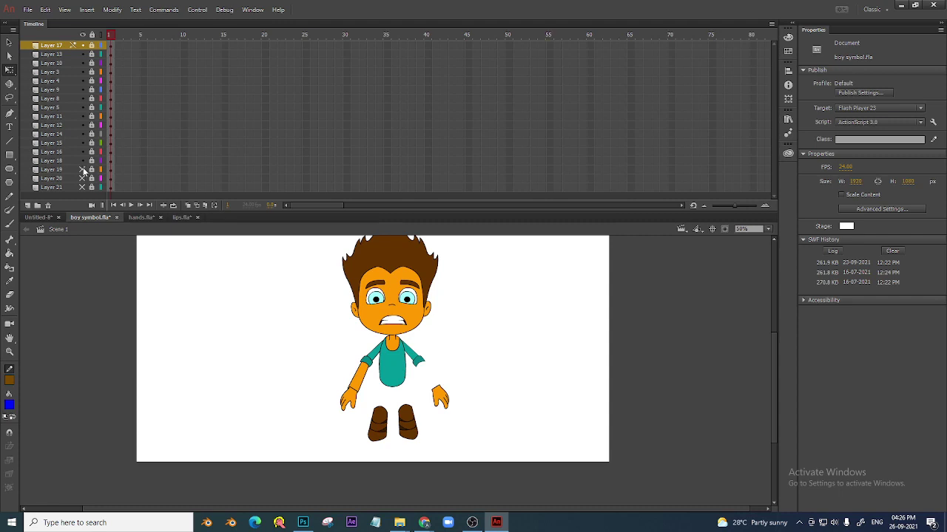
click(82, 170)
click(92, 35)
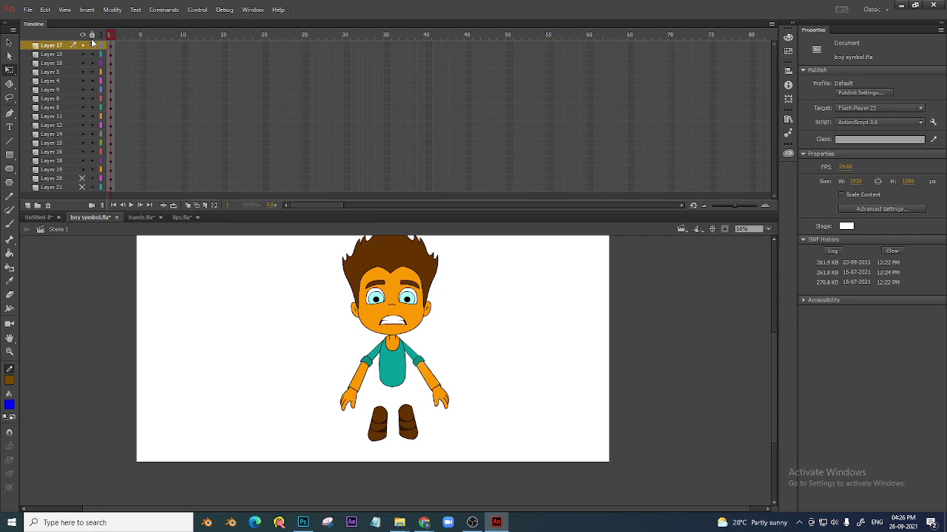
click(82, 178)
click(82, 187)
- Reorder the hand layers behind the forearms, placing Layer 9 directly below Layer 18 and Layer 8 directly below Layer 19
click(351, 401)
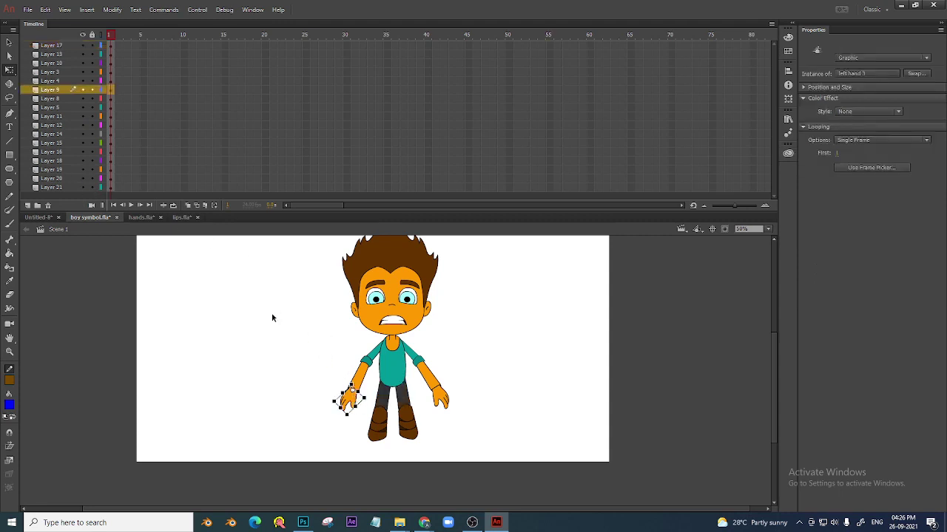
drag(65, 93, 65, 170)
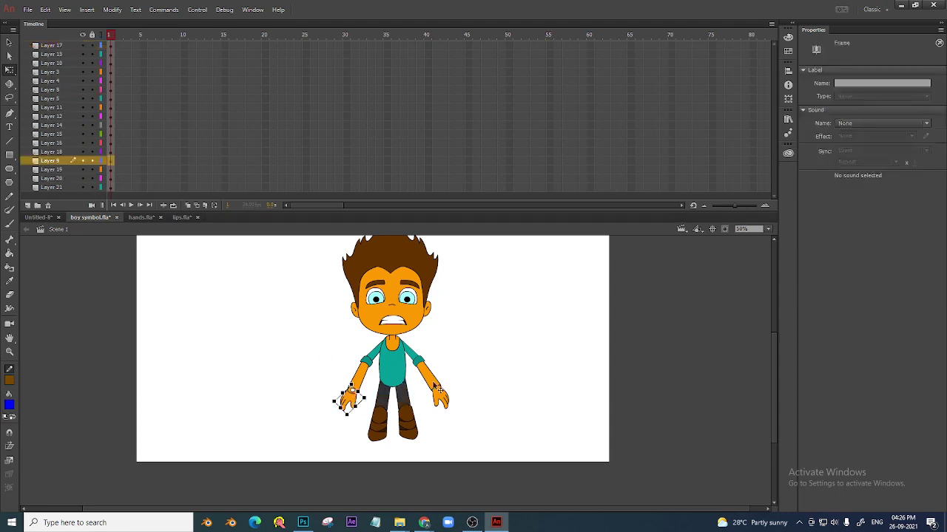
click(441, 403)
drag(71, 90, 72, 152)
click(292, 380)
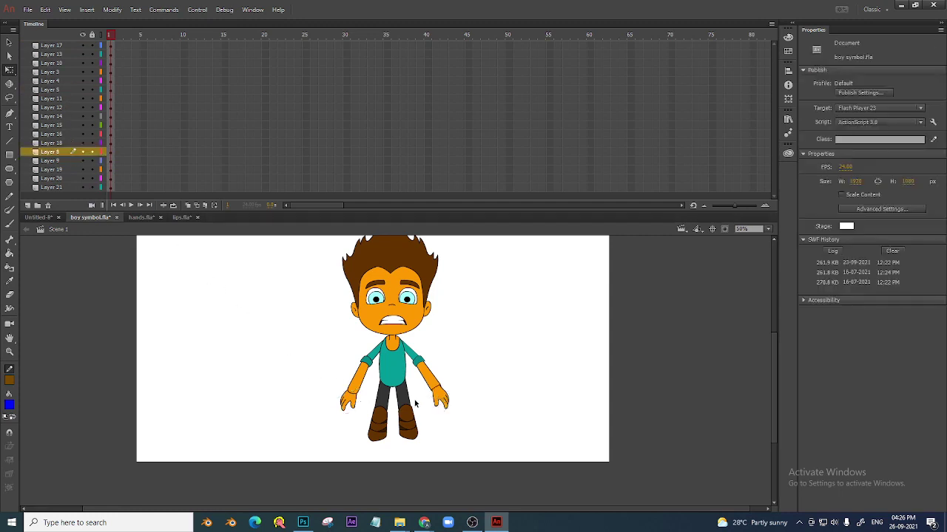
click(443, 401)
drag(67, 155, 66, 176)
click(243, 332)
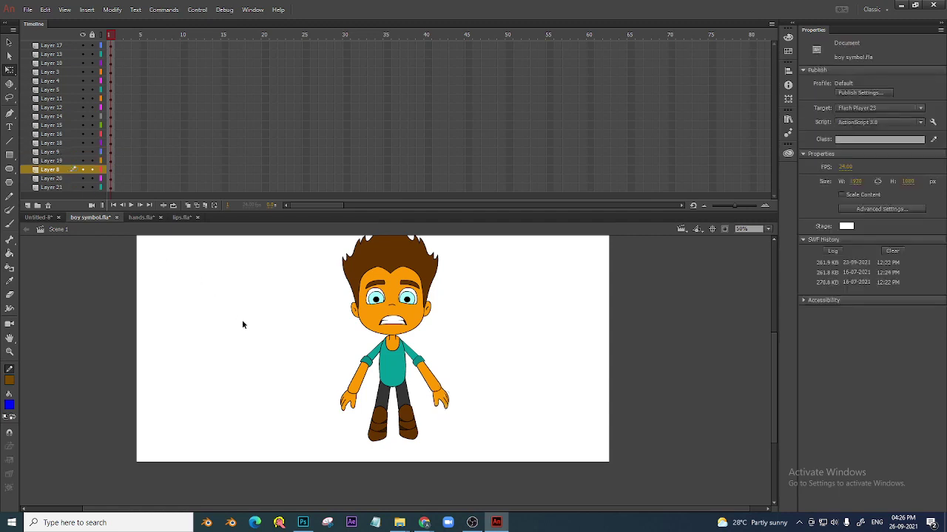
- Shrink the timeline, select all of the boy's parts and shift him slightly left towards the middle of the stage
drag(286, 211, 278, 102)
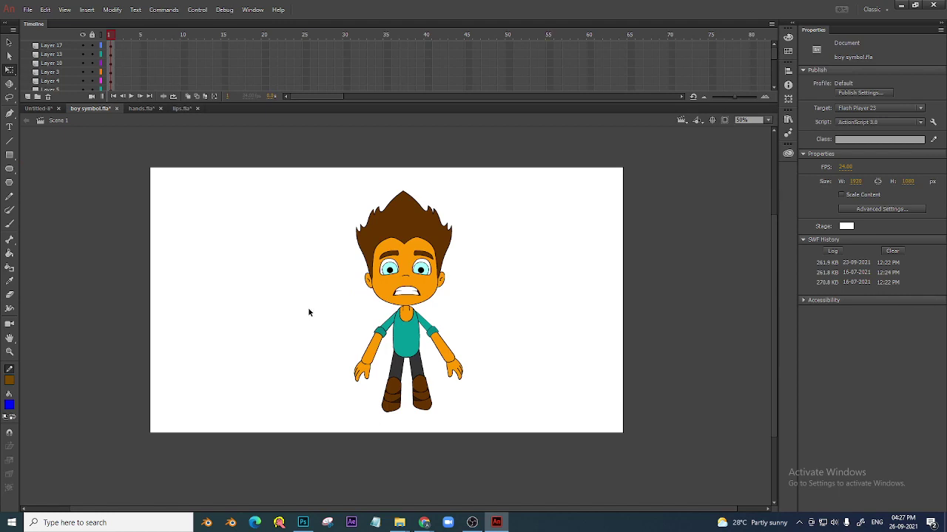
key(ctrl+1)
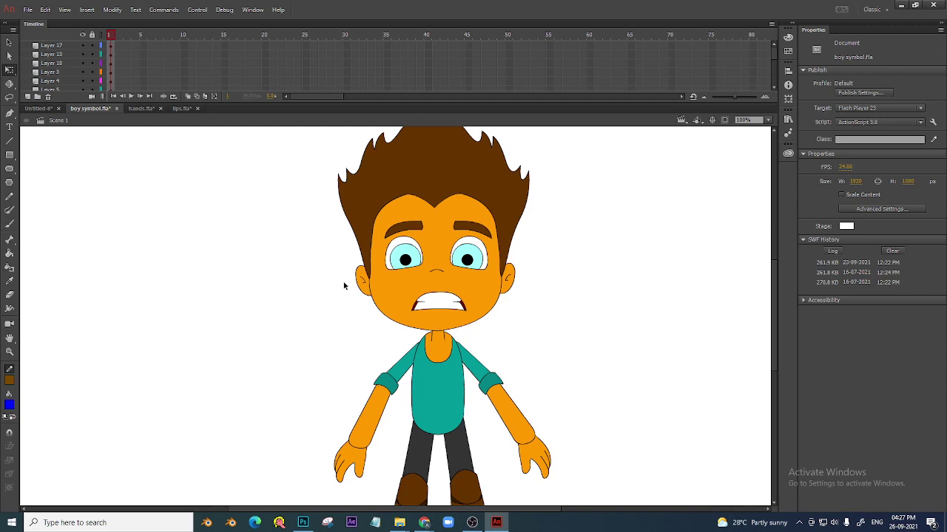
key(ctrl+minus)
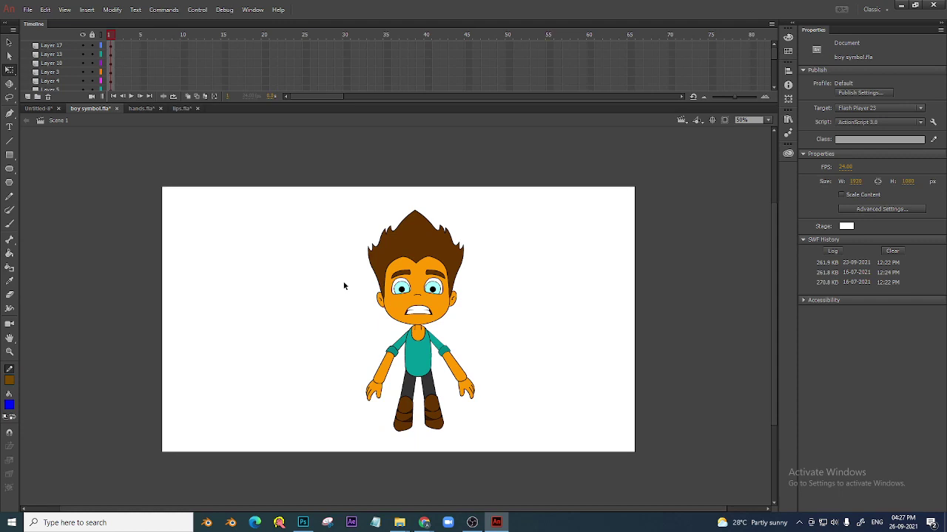
drag(306, 176, 547, 466)
drag(432, 309, 420, 308)
click(520, 344)
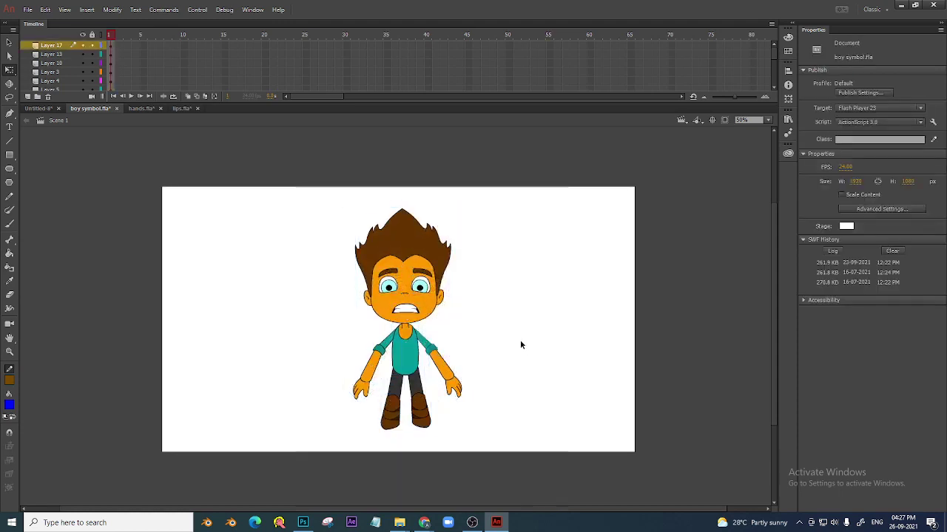
- Open the eyes r symbol, preview its frames and return to Scene 1
key(v)
double_click(420, 285)
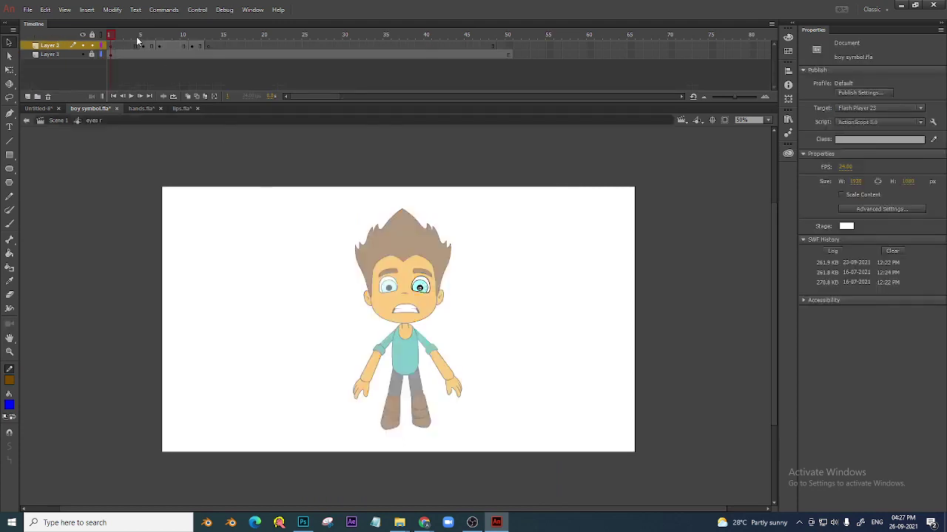
mouse_move(137, 41)
mouse_down()
mouse_move(209, 53)
mouse_move(139, 41)
mouse_up()
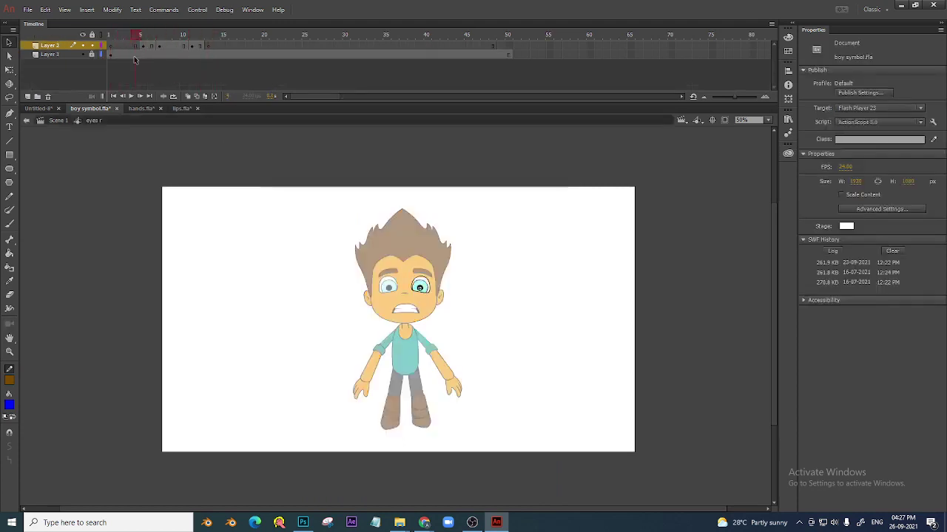
click(62, 123)
- Open the left hand 3 symbol, preview its different hand poses up to the last frame and return to Scene 1
double_click(364, 385)
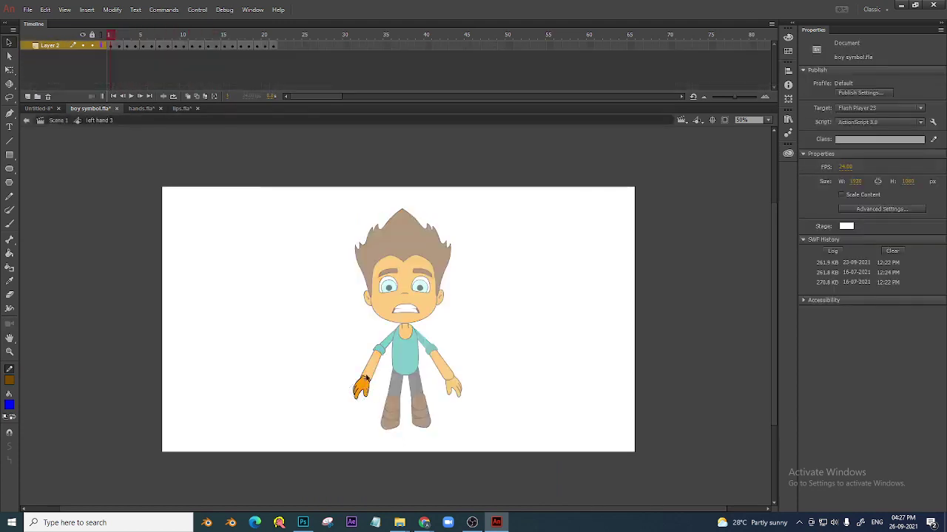
mouse_move(148, 40)
mouse_down()
mouse_move(128, 43)
mouse_move(162, 59)
mouse_move(196, 57)
mouse_up()
key(ctrl+equal)
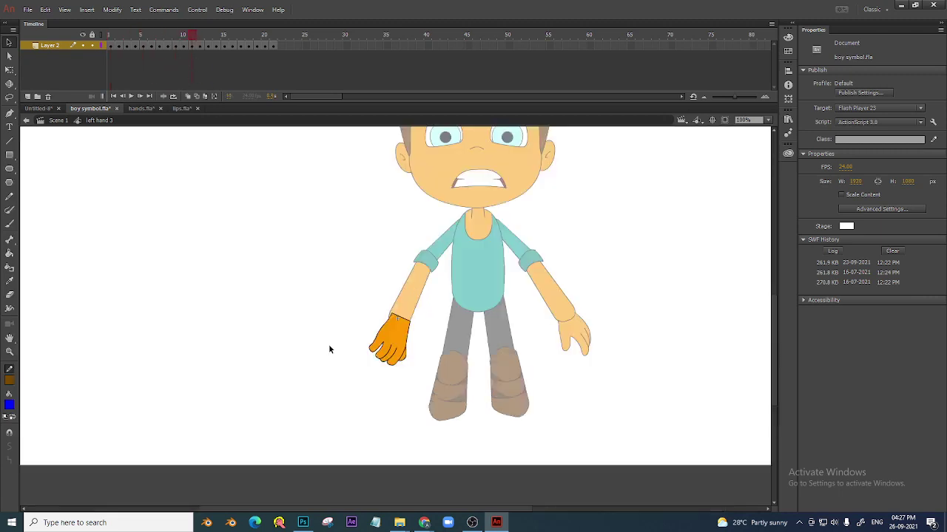
key(ctrl+equal)
mouse_move(177, 36)
mouse_down()
mouse_move(94, 52)
mouse_move(286, 67)
mouse_up()
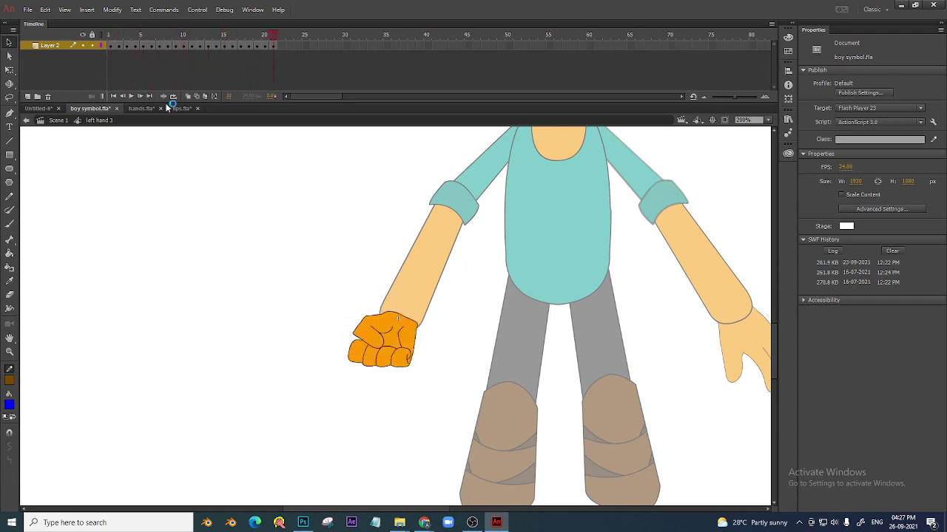
click(58, 121)
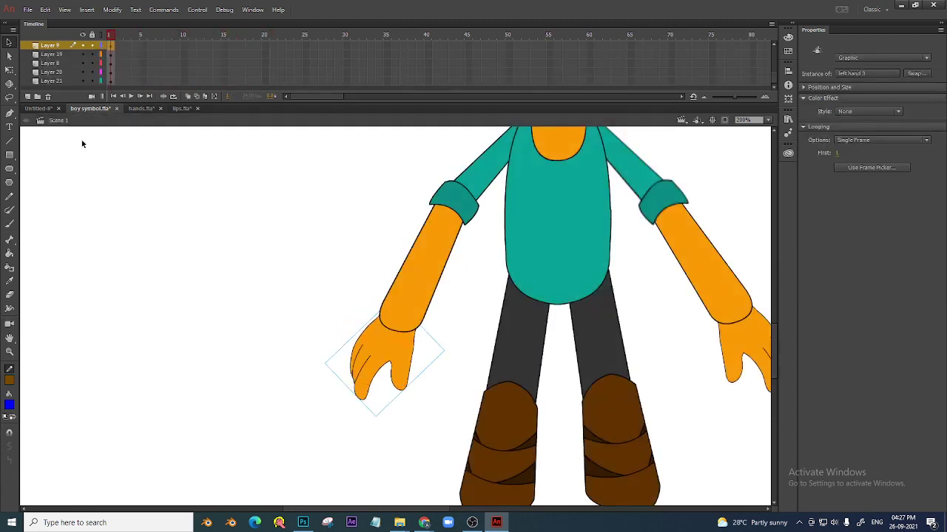
key(ctrl+2)
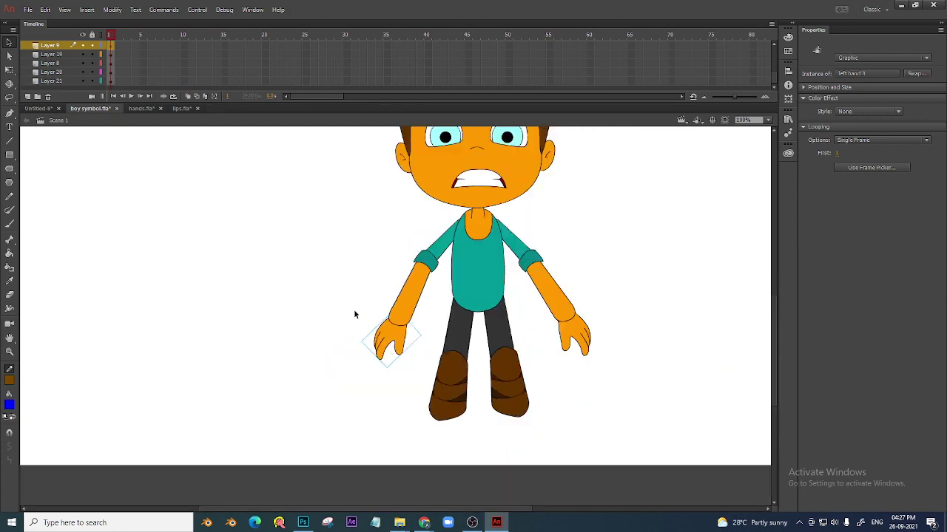
key(ctrl+1)
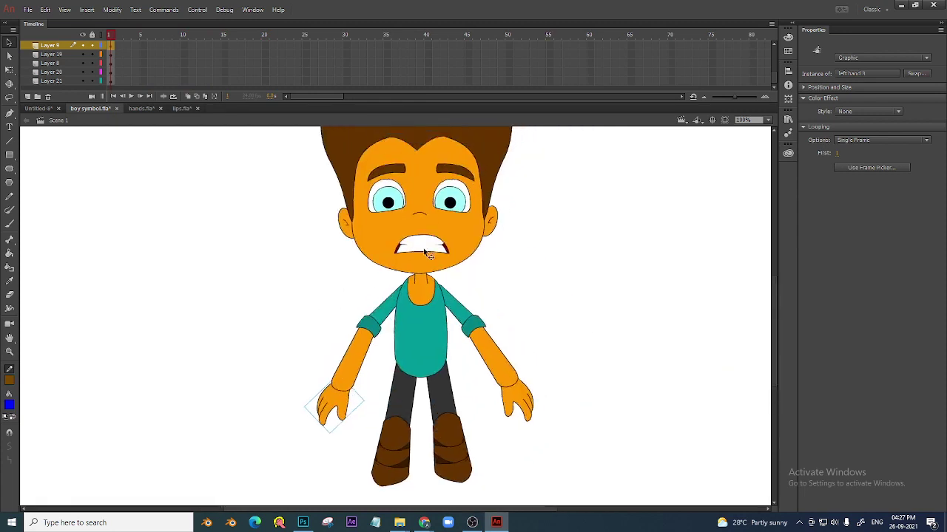
- Open the lips symbol, preview its mouth frames and return to Scene 1
double_click(426, 250)
drag(156, 38, 127, 65)
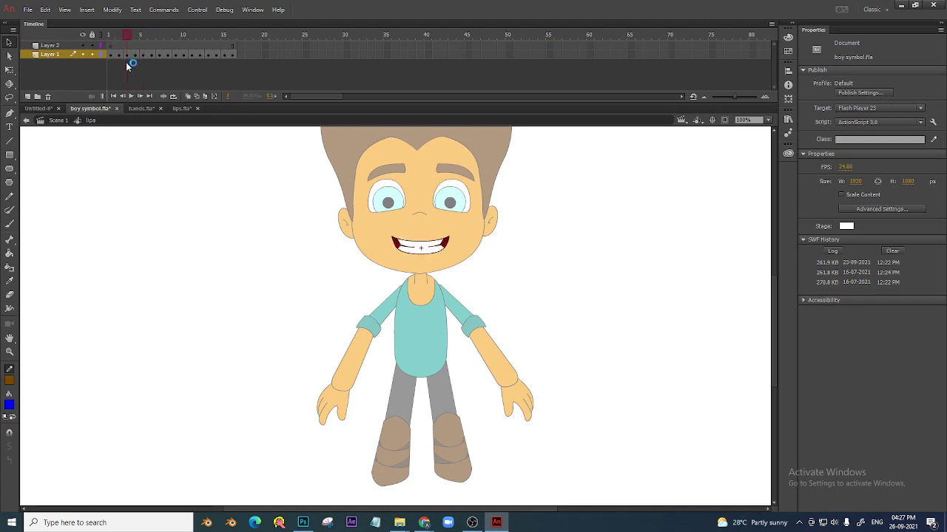
click(59, 120)
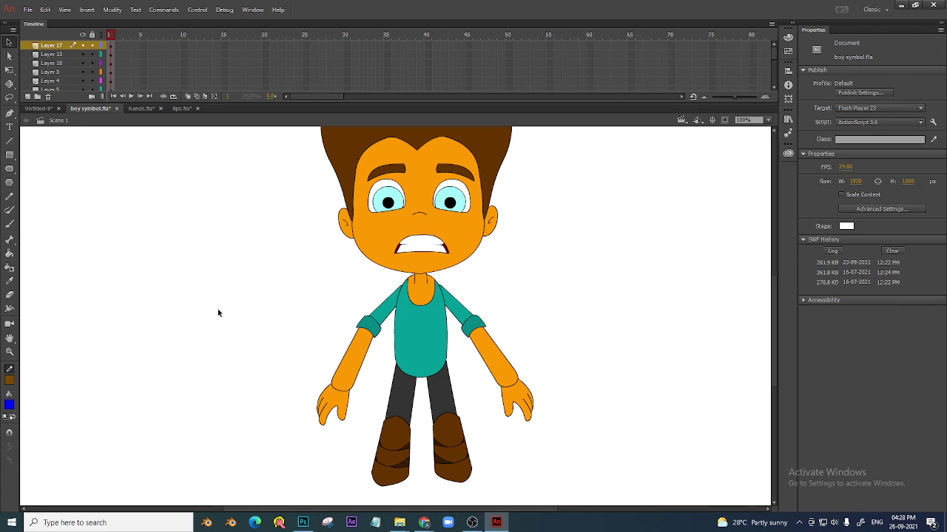
- Undock the Properties panel beside the boy, lengthen it, and enlarge the timeline to show all layers
drag(816, 30, 627, 137)
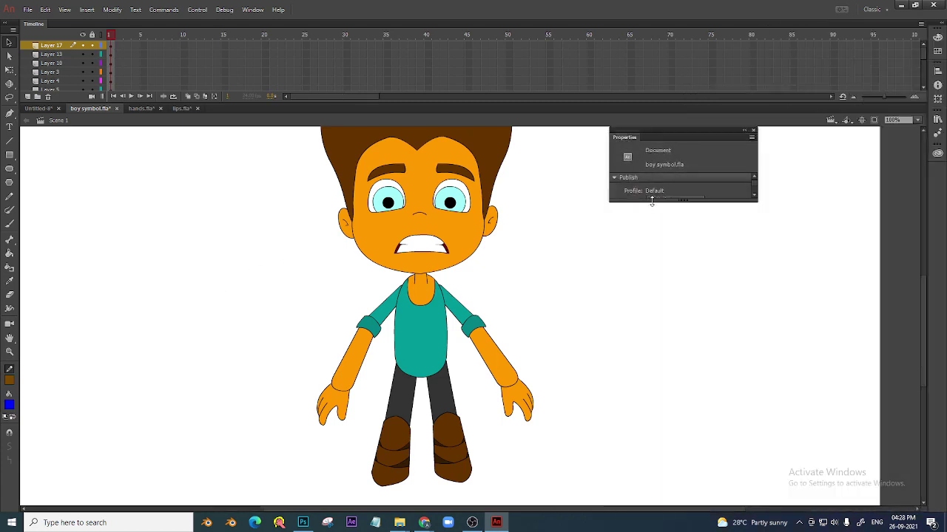
drag(652, 201, 625, 452)
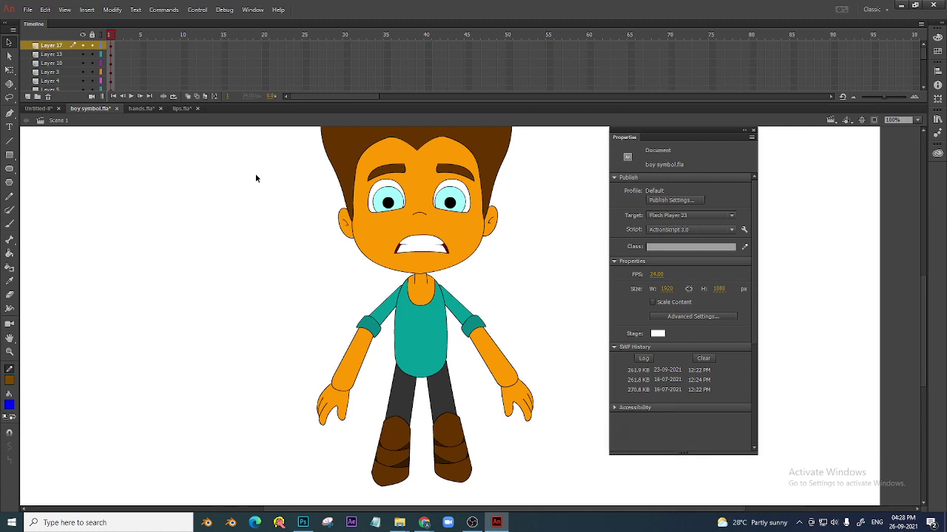
drag(358, 102, 347, 265)
- Extend all layers to frame 25 and play the timeline
drag(307, 191, 310, 46)
key(F5)
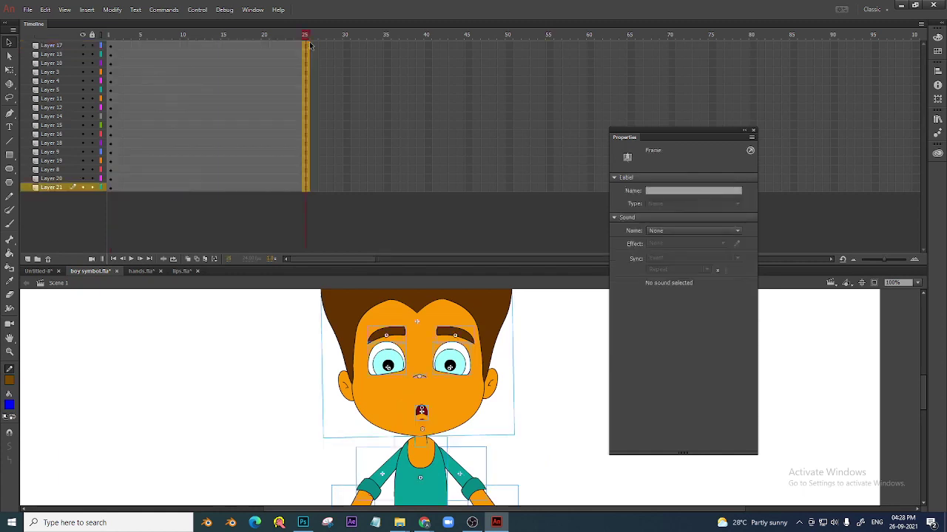
key(Return)
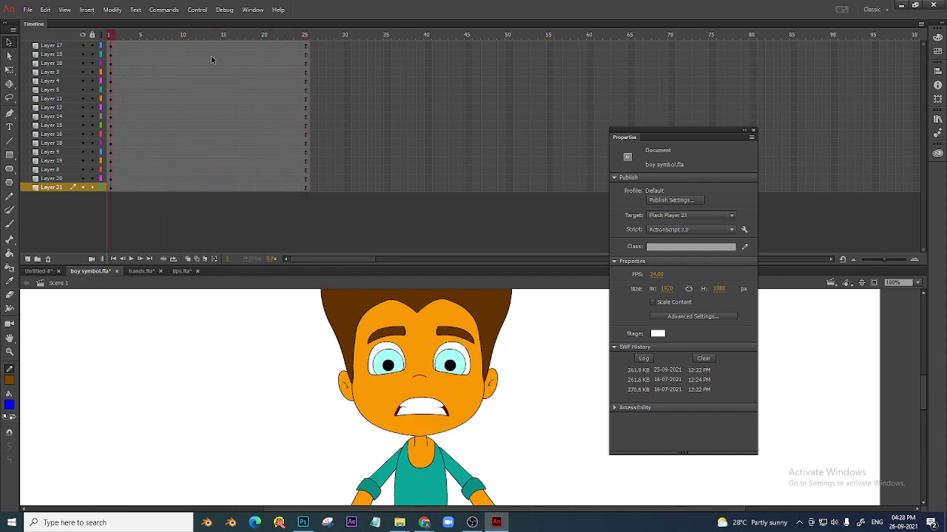
- Remove frames 21 to 25 from all layers
drag(307, 48, 278, 189)
right_click(279, 189)
click(318, 247)
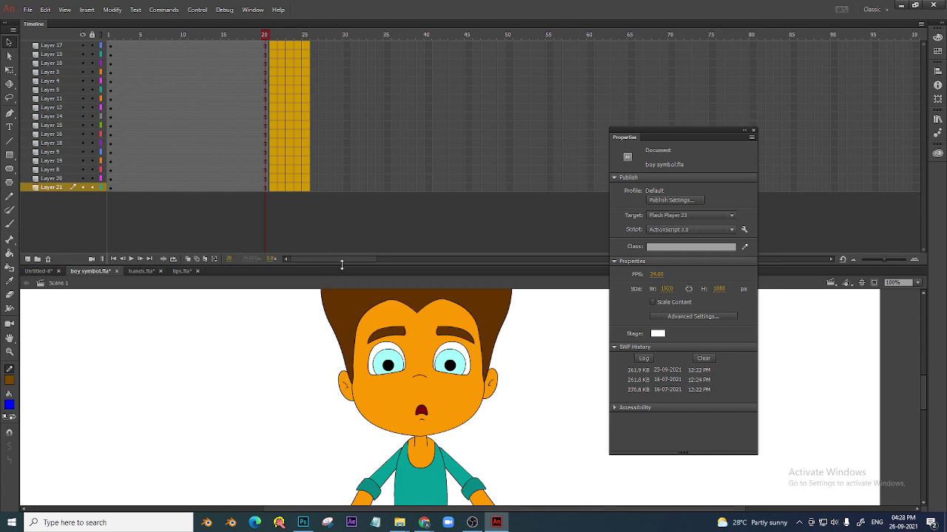
- Shrink the timeline slightly and play the 20-frame animation to check the boy's eyes and lips
drag(342, 264, 344, 217)
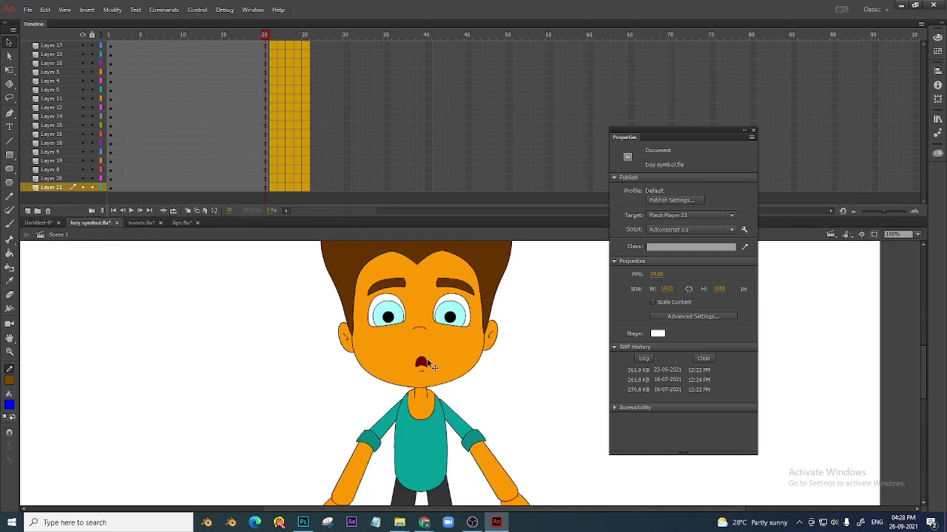
drag(226, 47, 104, 159)
key(Return)
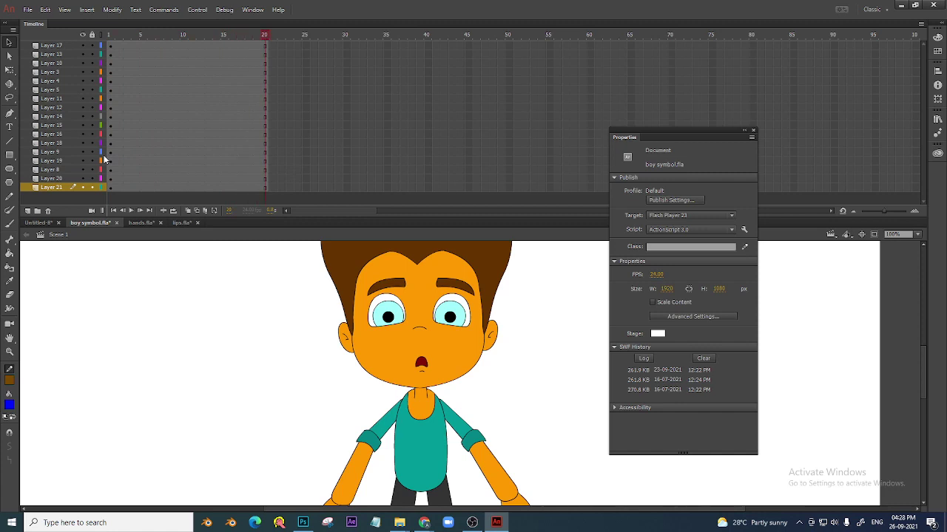
key(Return)
key(Return)
- Select the lips instance and set its looping option to Loop
click(426, 371)
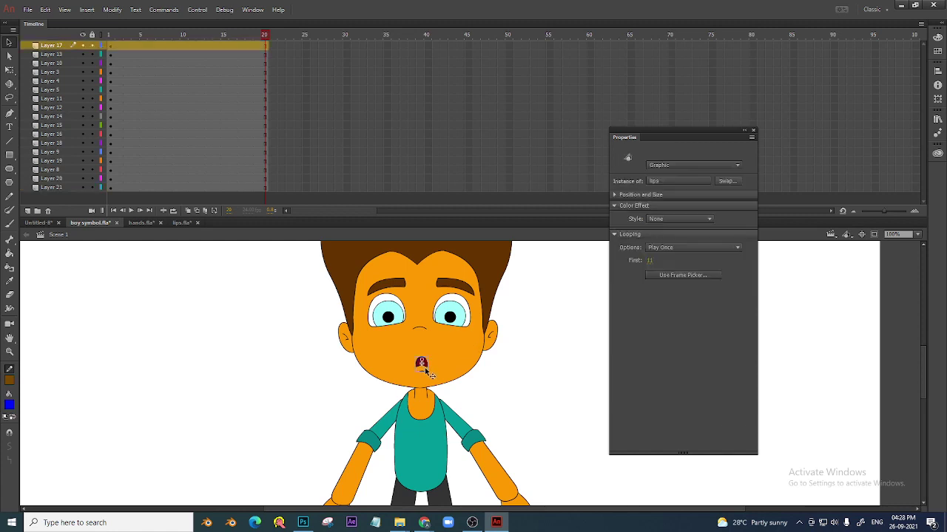
key(ctrl+equal)
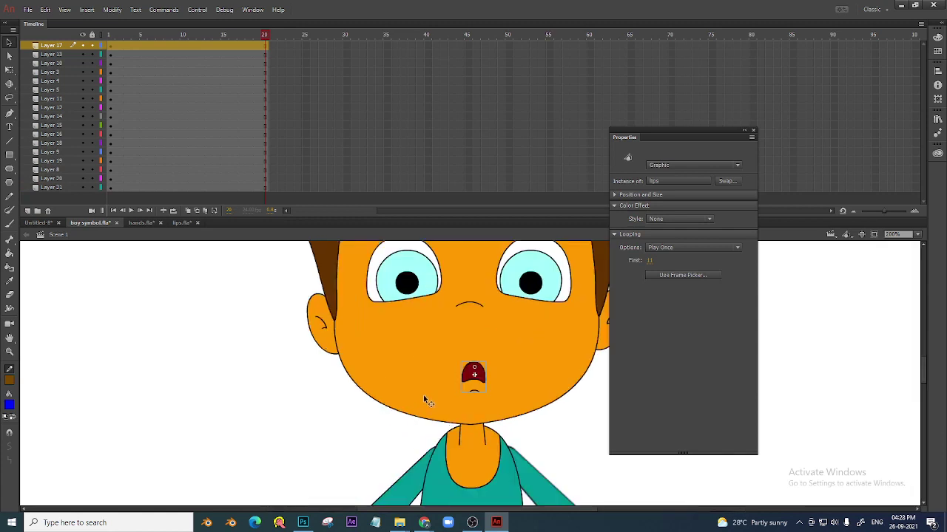
drag(634, 140, 647, 138)
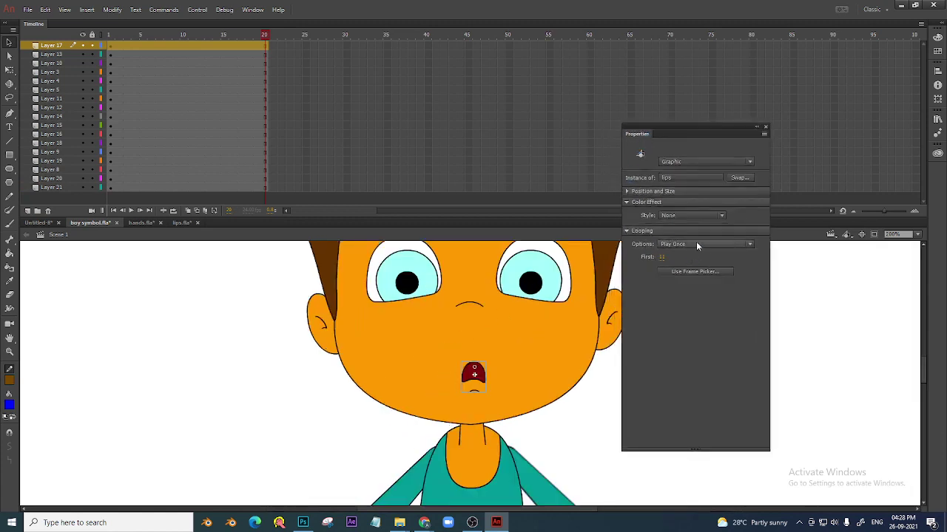
click(696, 244)
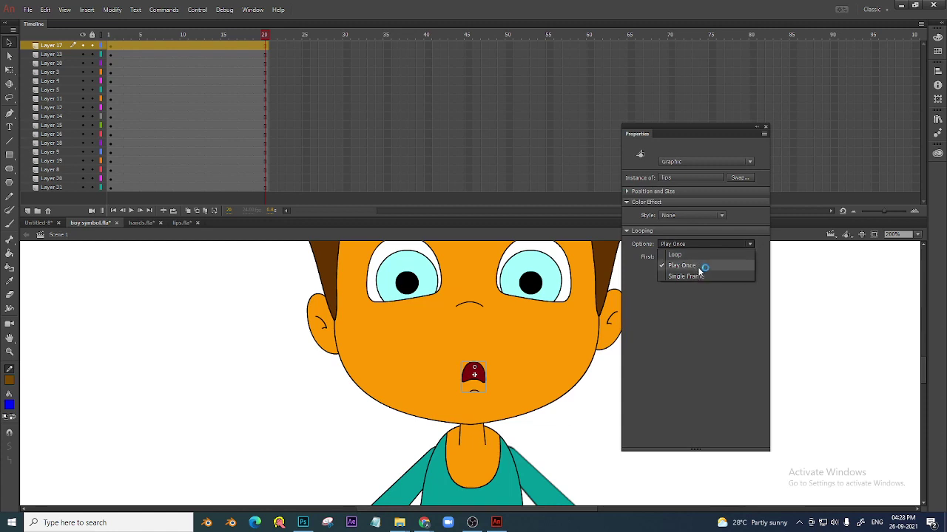
click(694, 255)
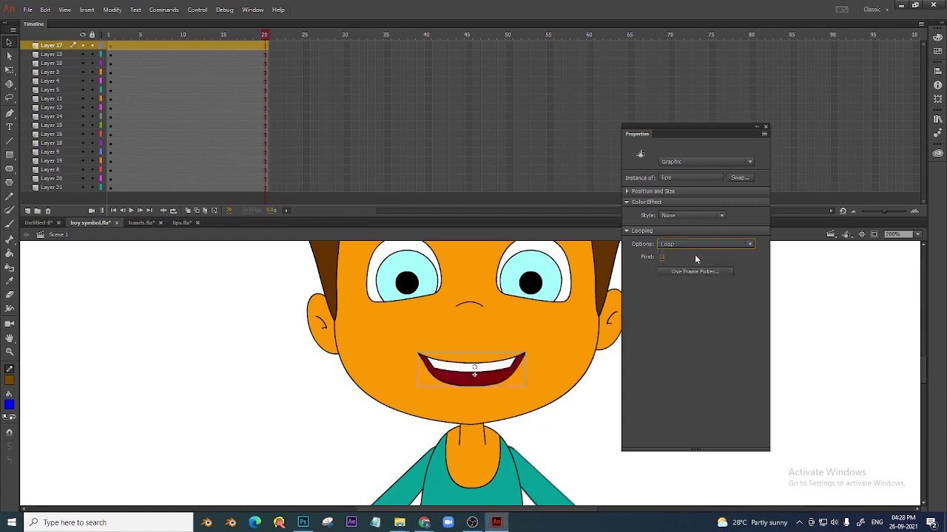
- Play the timeline from frame 1 to check how the looping lips behave
drag(264, 35, 88, 54)
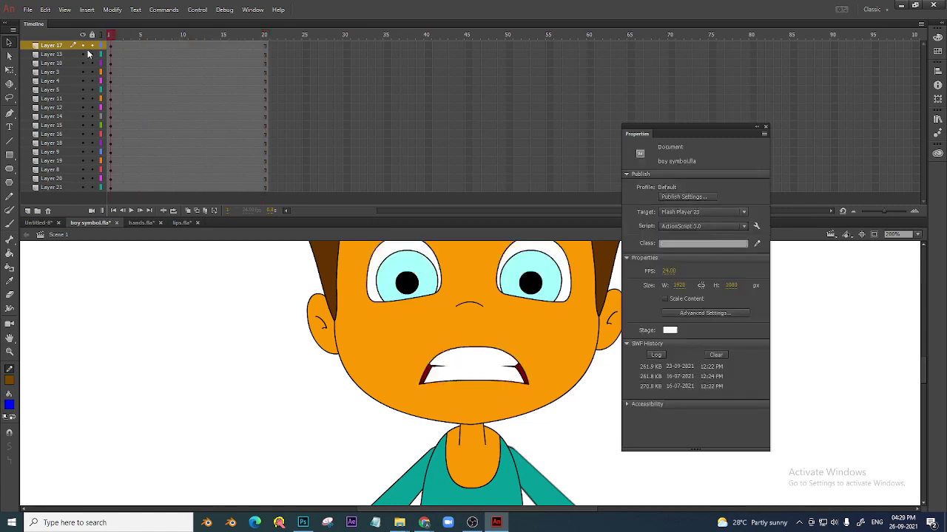
key(Return)
key(Return)
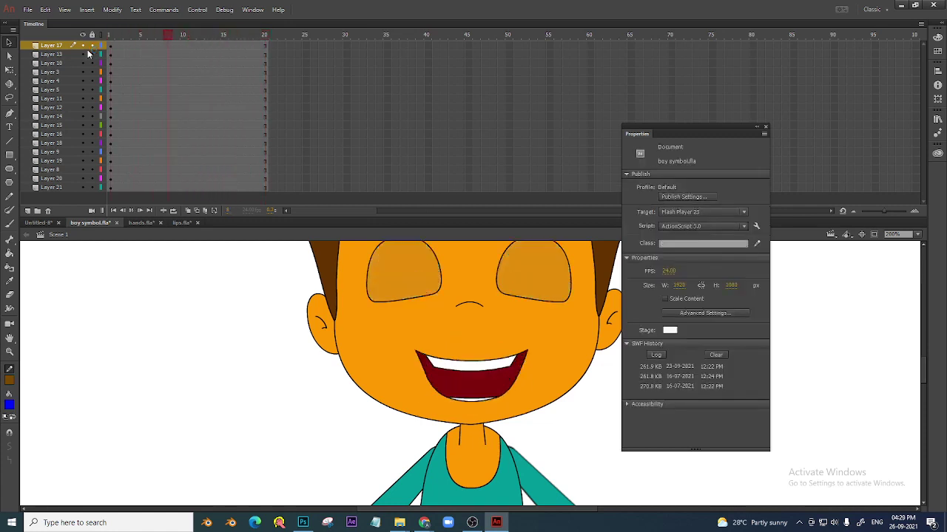
- Open the lips symbol, examine its last mouth shape at frame 16 and return to Scene 1
double_click(484, 378)
drag(226, 36, 246, 74)
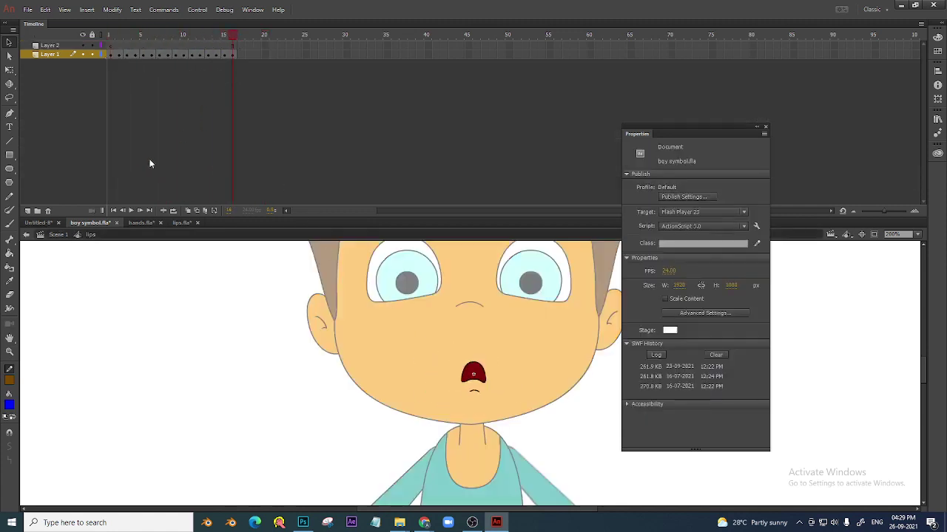
click(58, 235)
- Insert frames up to frame 25 on all layers again and play the extended timeline
drag(306, 46, 305, 196)
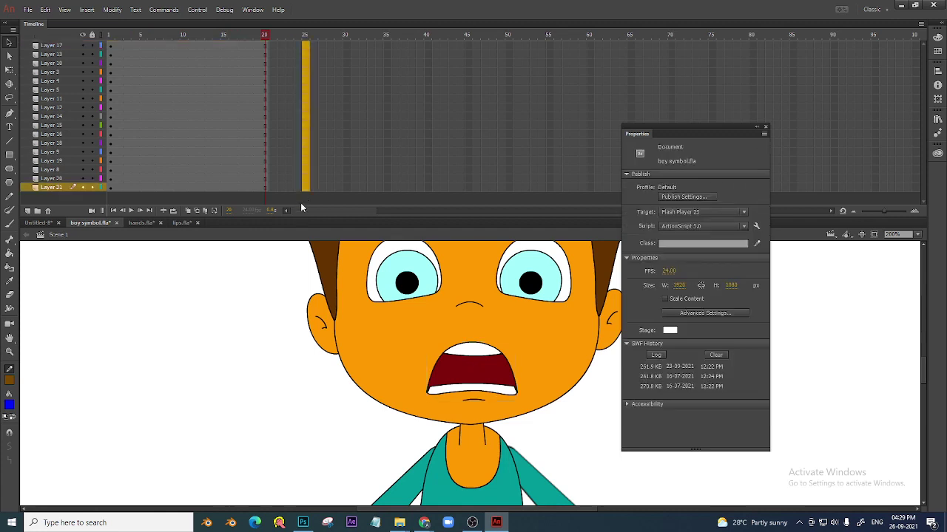
key(F5)
key(Return)
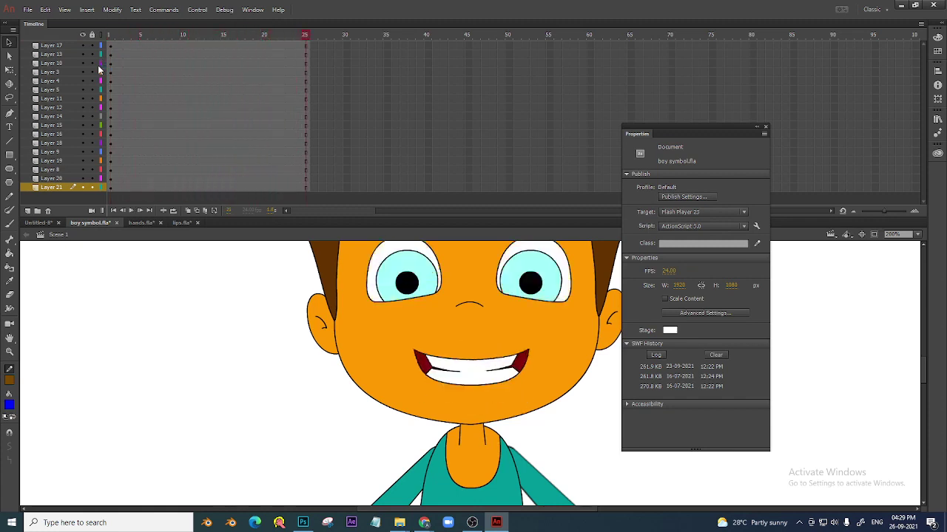
- Set the lips instance's looping option to Play Once and play the timeline from frame 1
click(473, 369)
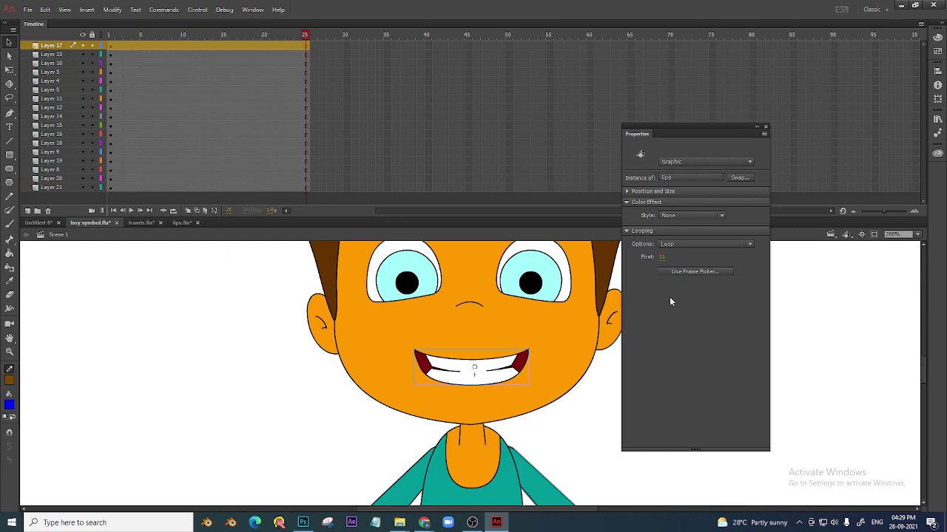
click(695, 245)
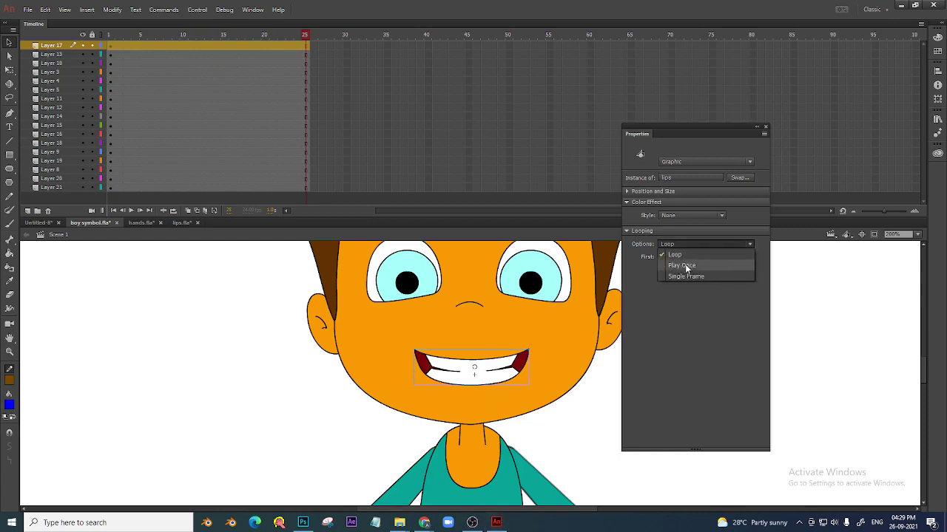
click(682, 266)
drag(194, 36, 110, 36)
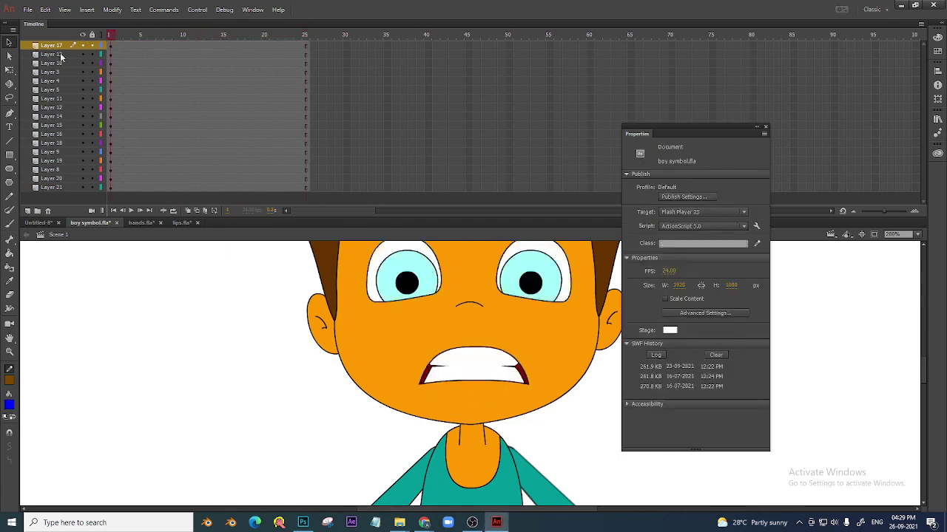
key(Return)
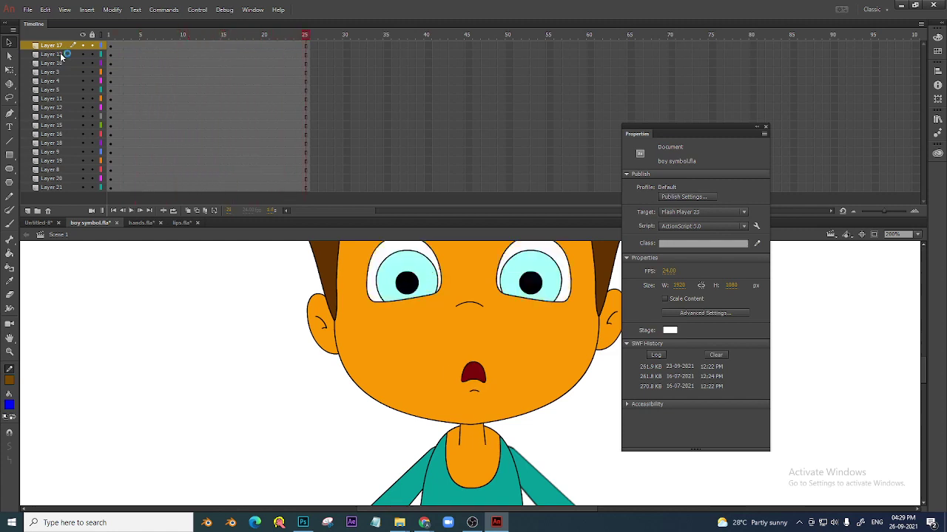
key(Return)
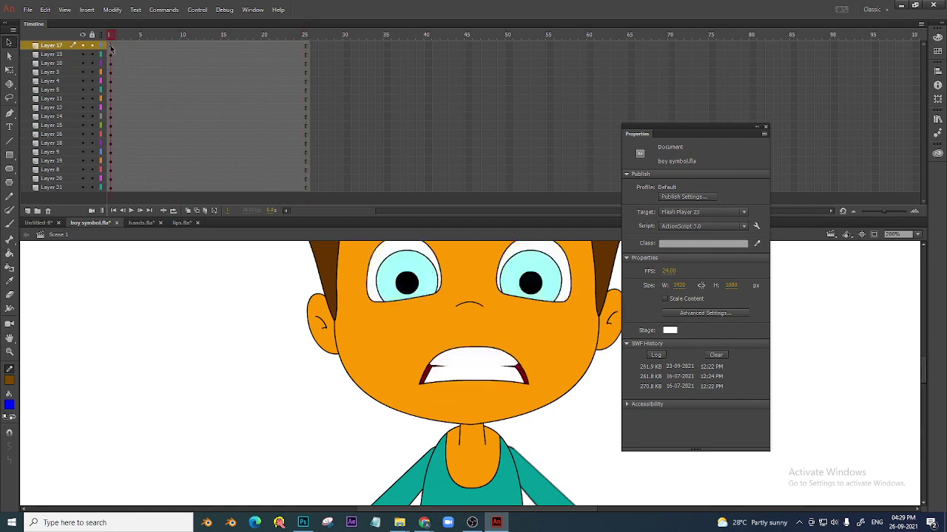
- Set the lips instance's looping option to Single Frame and play the timeline to check the mouth
click(473, 370)
click(696, 247)
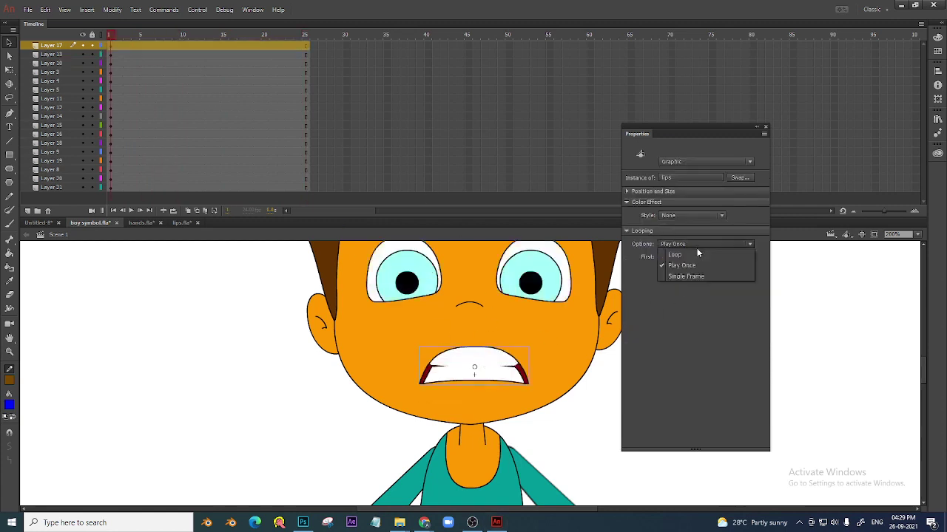
click(693, 277)
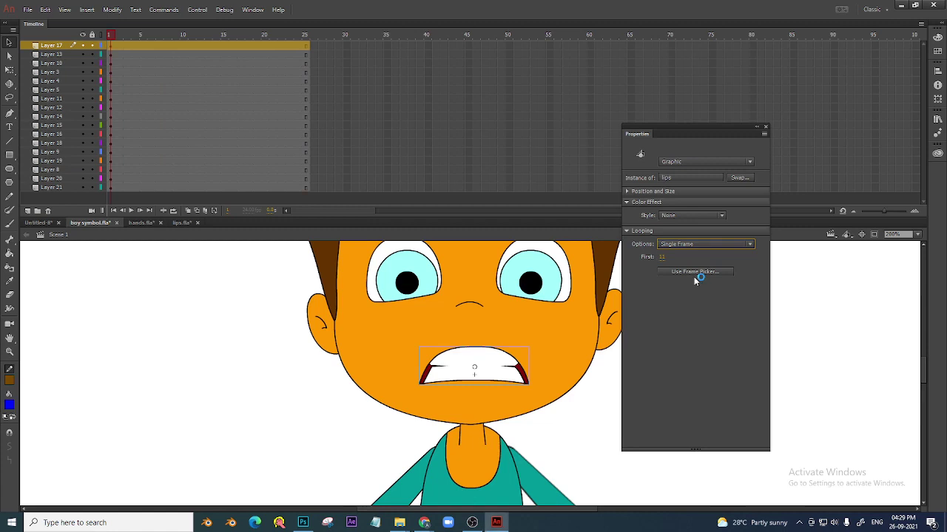
key(Return)
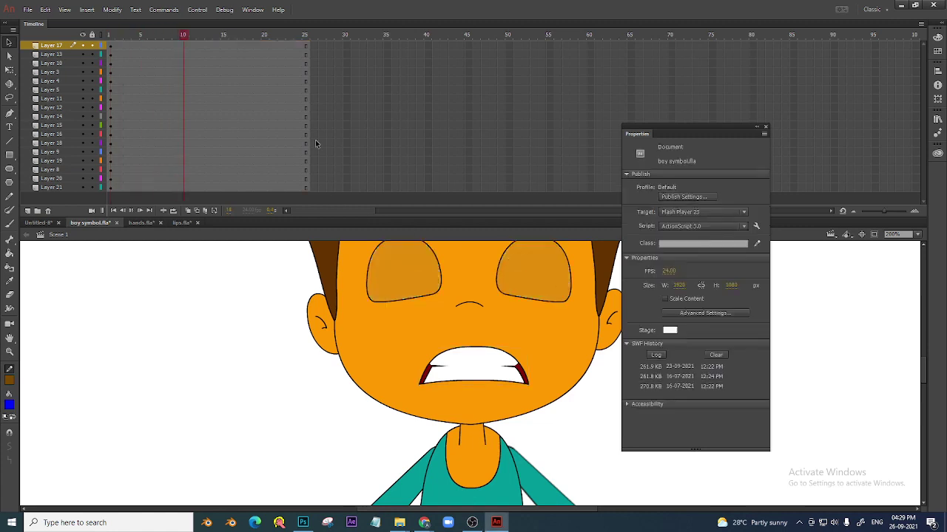
key(Return)
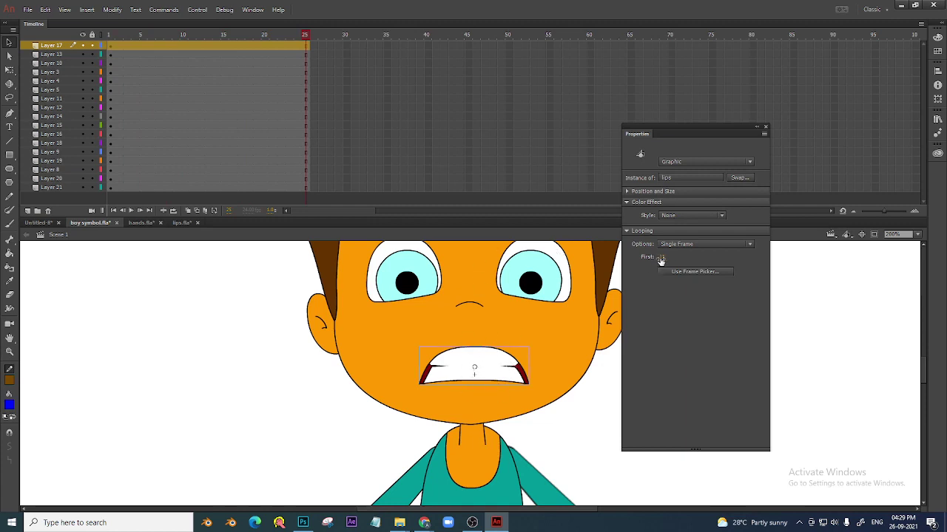
- Open the lips symbol, inspect the mouth drawing on frame 11 and return to Scene 1
double_click(494, 366)
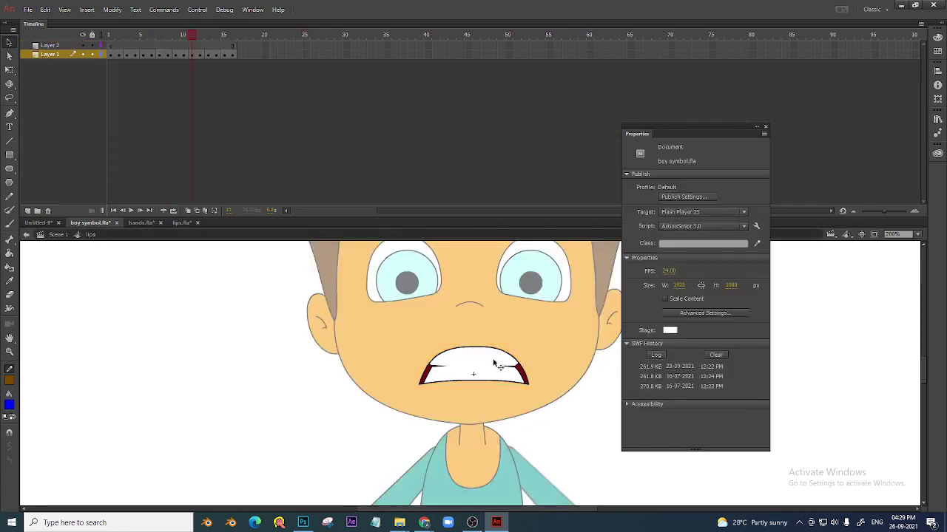
click(192, 55)
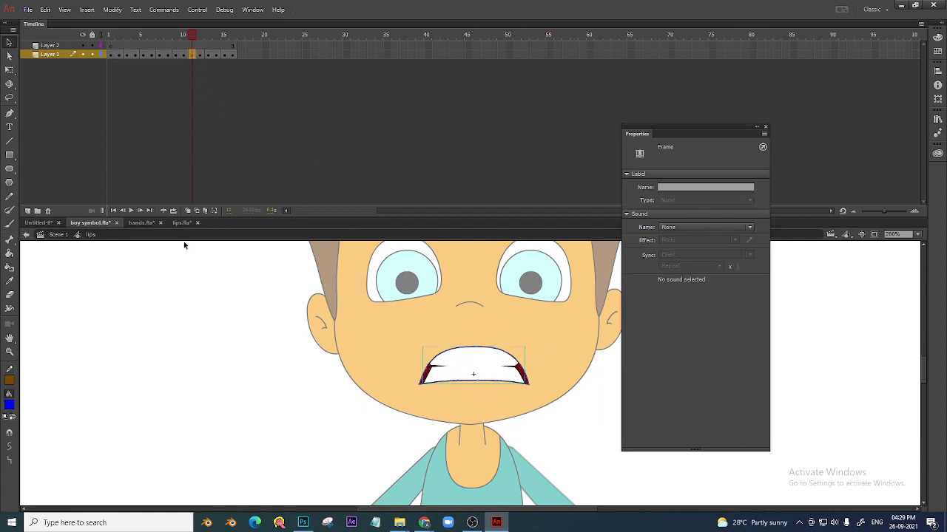
click(59, 234)
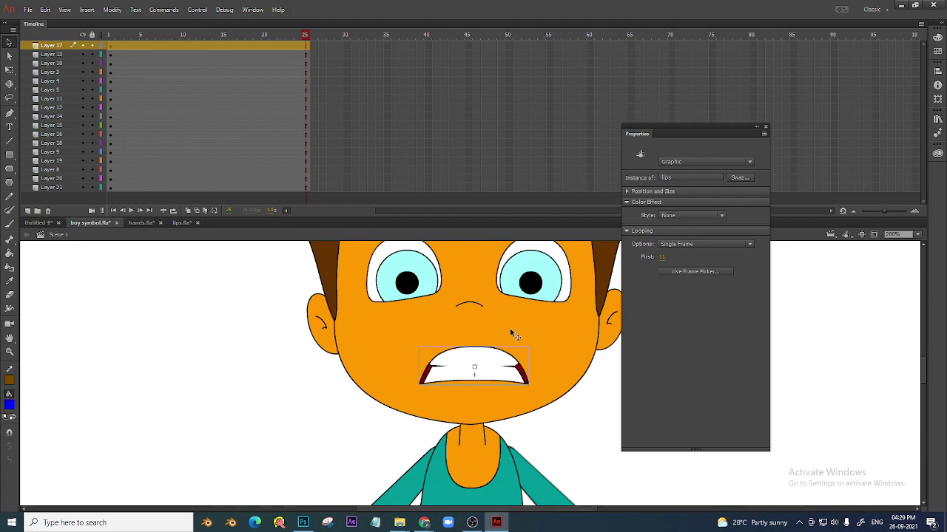
- Open the Frame Picker for the lips, lengthen it to list all mouth frames, and move the Properties panel clear of it
click(693, 272)
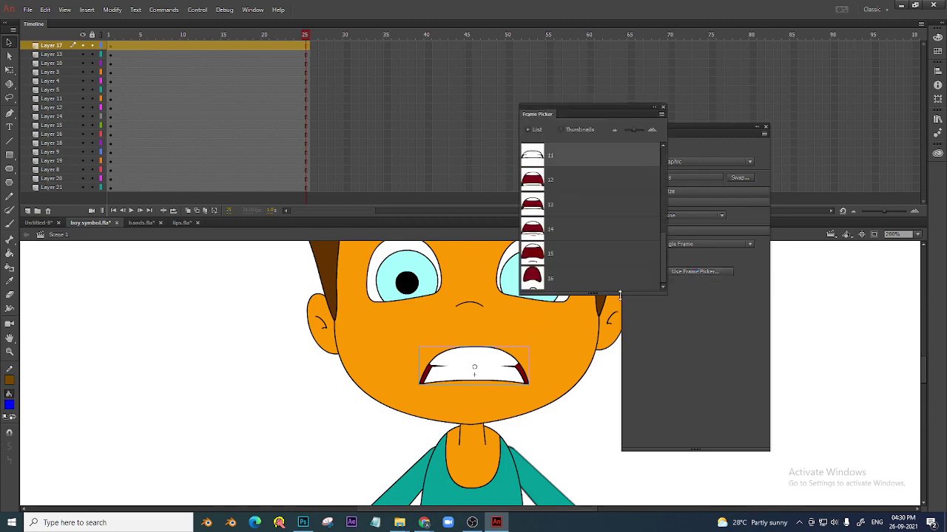
drag(621, 293, 598, 465)
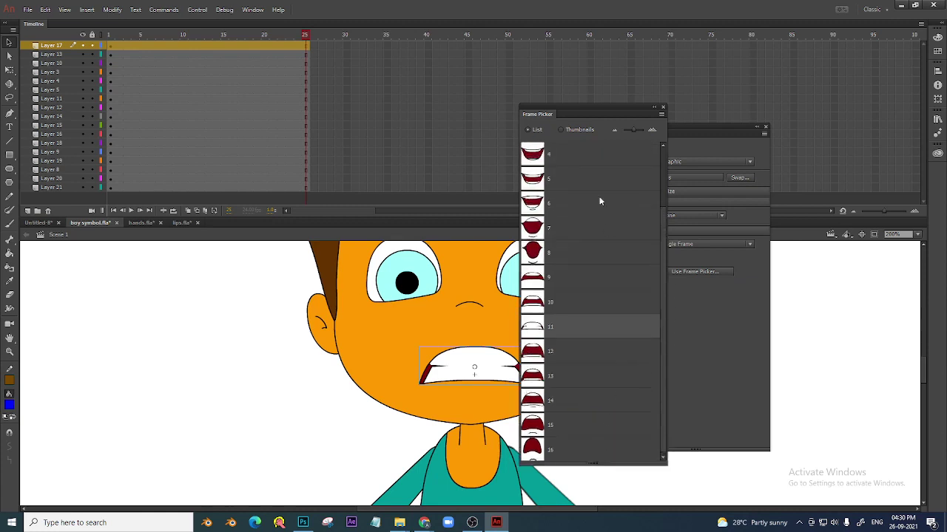
drag(582, 120, 596, 76)
drag(710, 128, 832, 128)
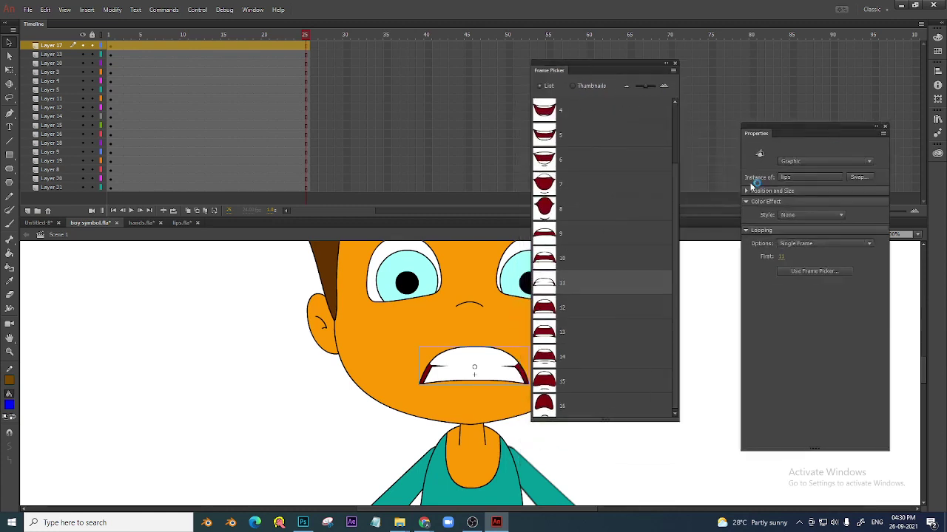
drag(610, 420, 607, 484)
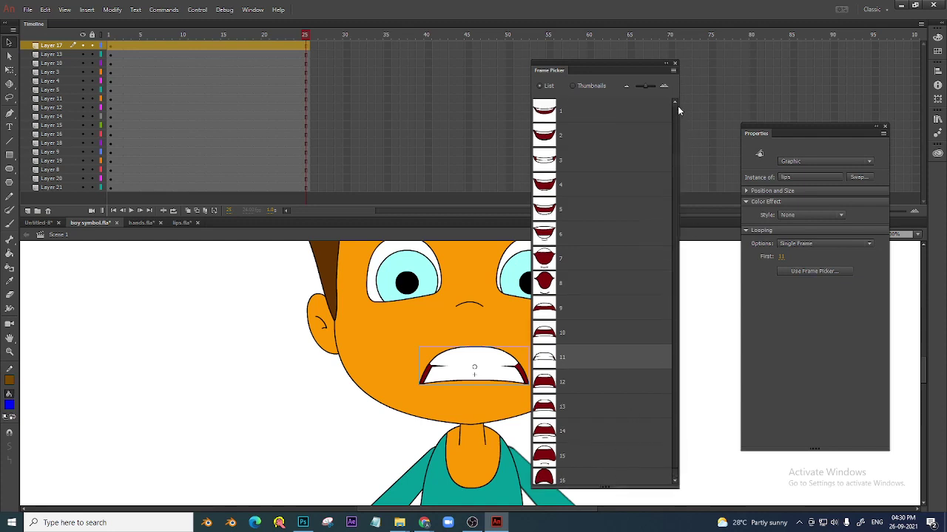
- Try mouth frames 1, 2, 3, 6, 7, 8, 9 and 10 on the lips with the Frame Picker, return to 1 and close it
click(547, 111)
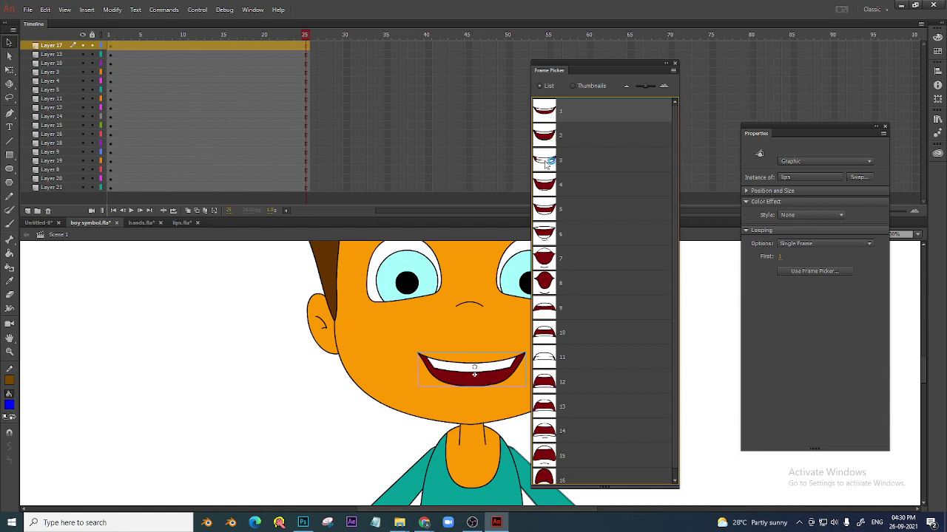
click(550, 138)
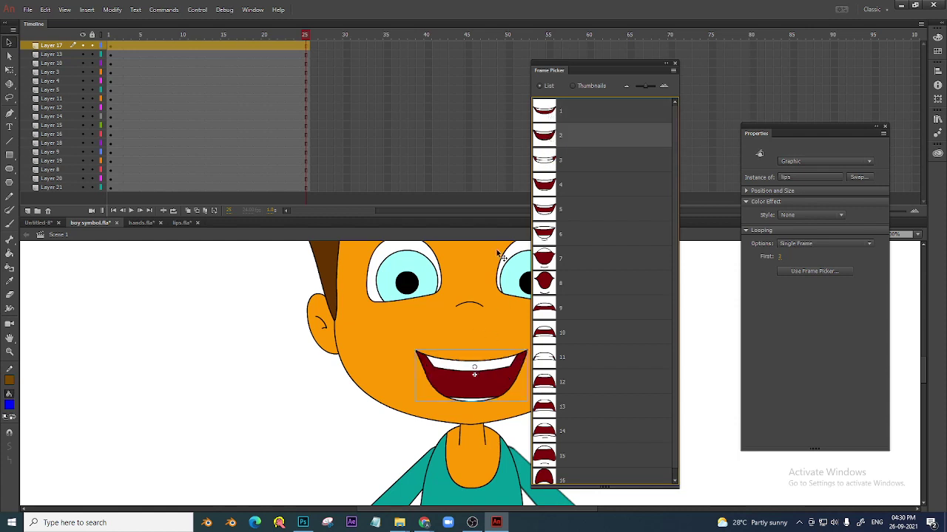
click(548, 164)
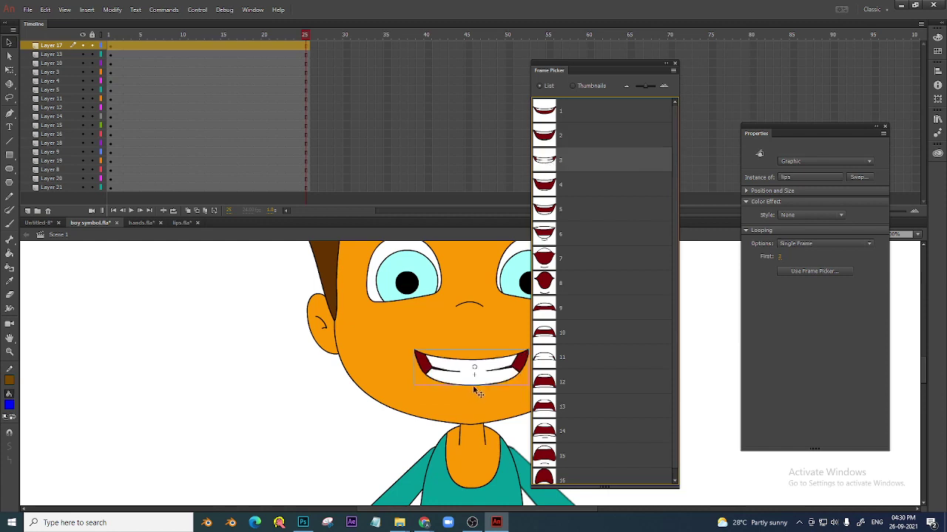
click(544, 235)
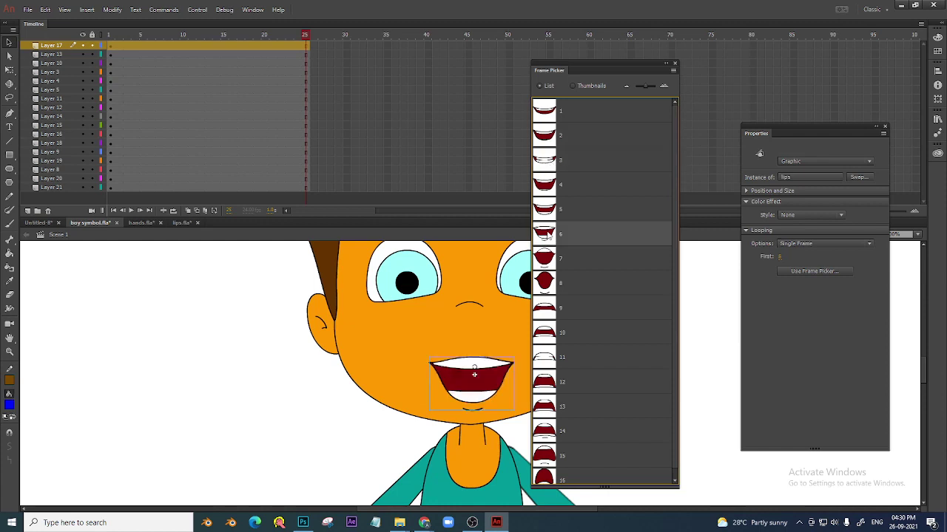
click(549, 259)
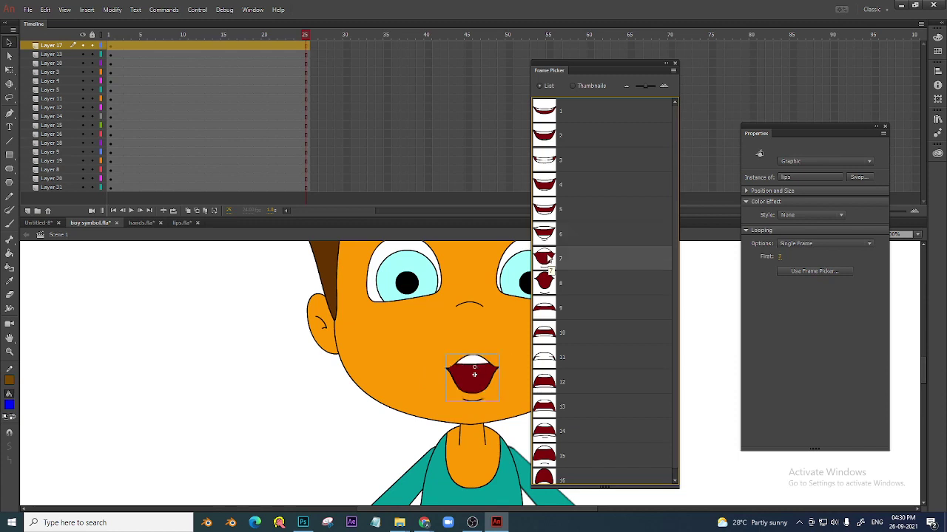
click(548, 288)
click(547, 311)
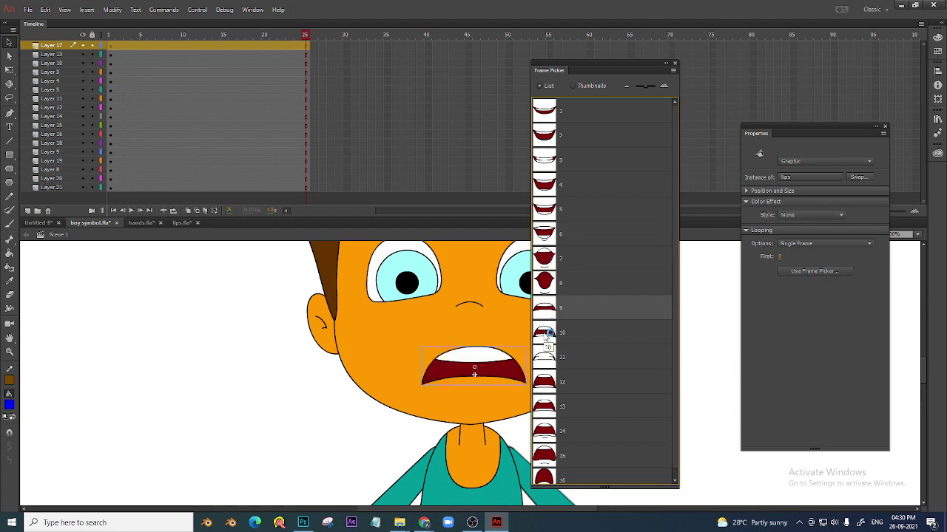
click(547, 337)
click(547, 115)
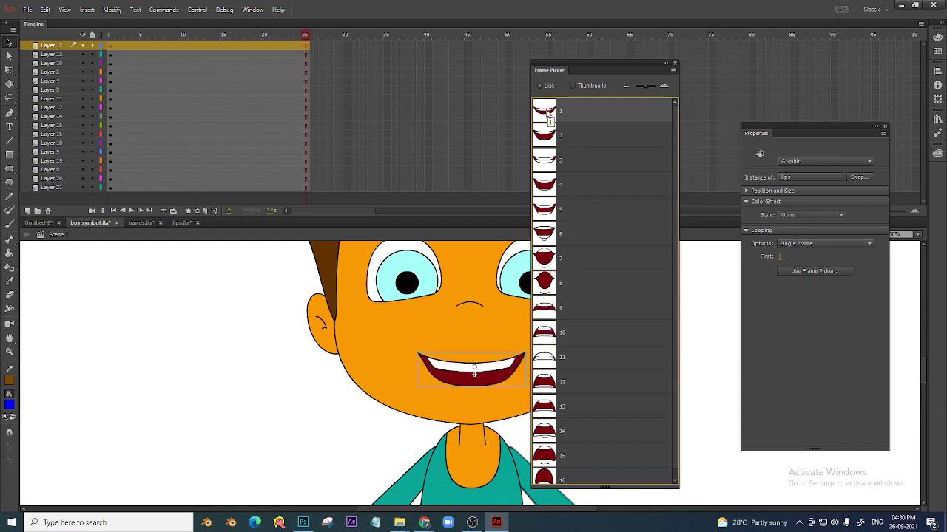
click(674, 63)
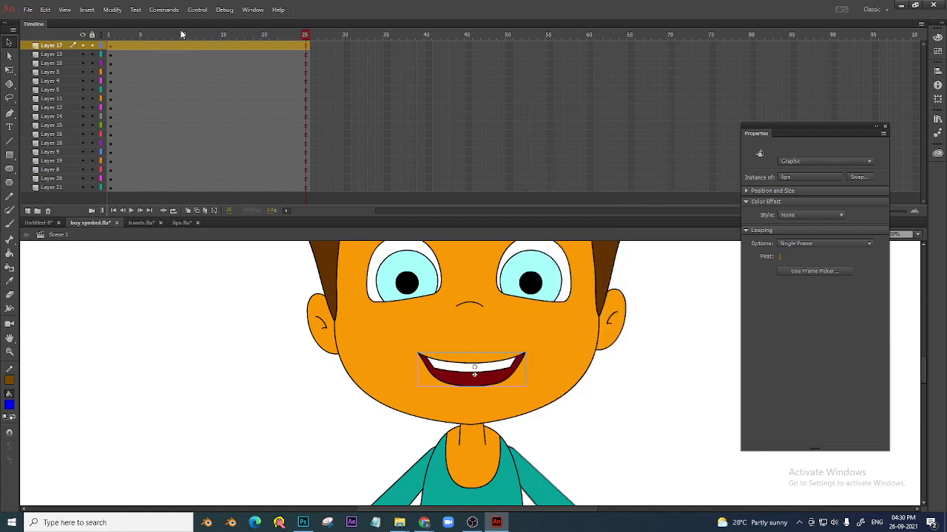
- Set the lips at timeline frame 1 to mouth frame 2 with the Frame Picker, close it and scrub the timeline
drag(180, 34, 111, 70)
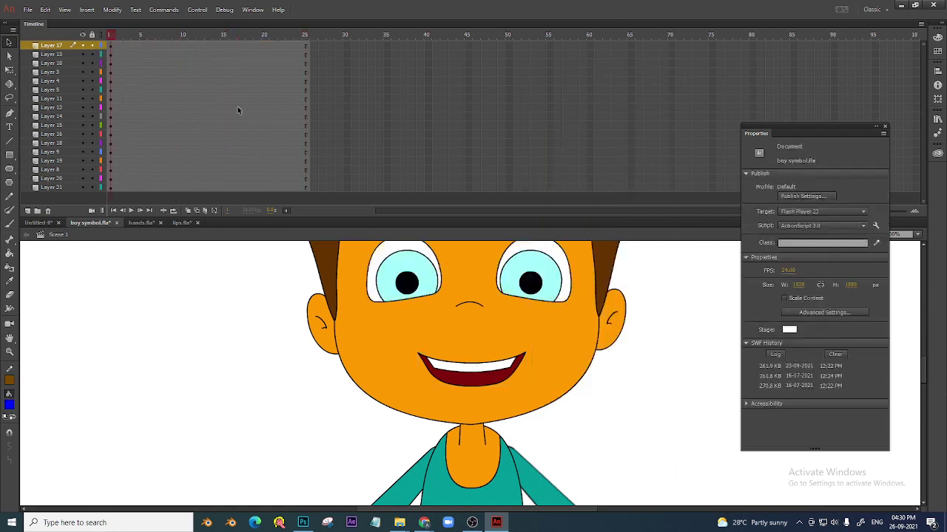
click(467, 381)
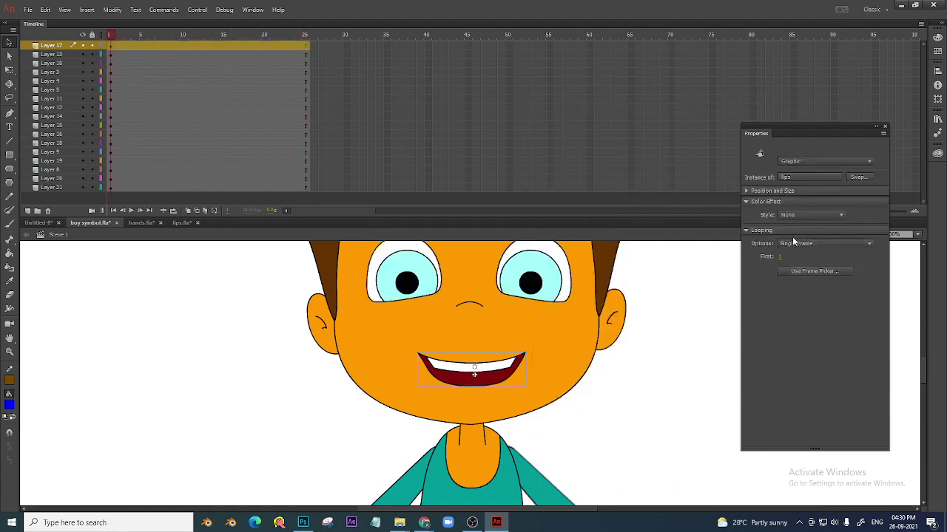
click(780, 258)
click(812, 271)
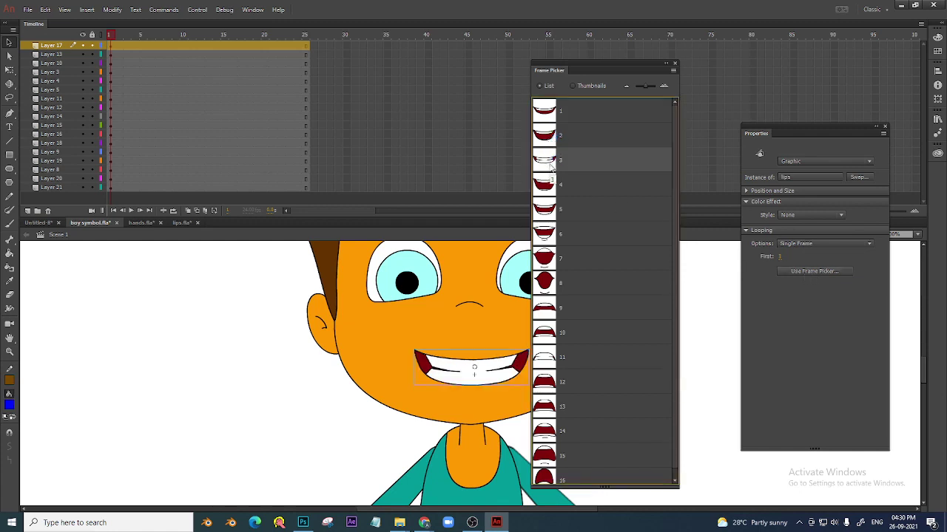
click(552, 139)
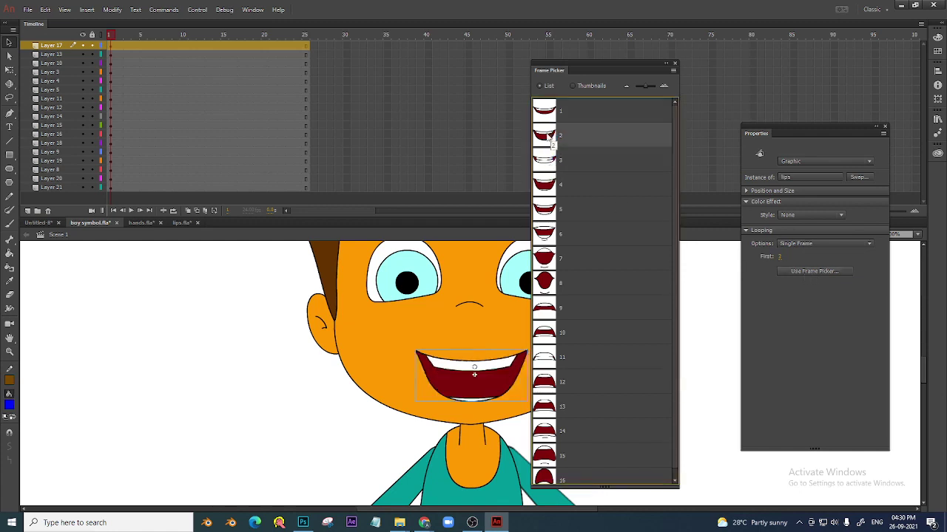
click(674, 63)
drag(163, 37, 64, 116)
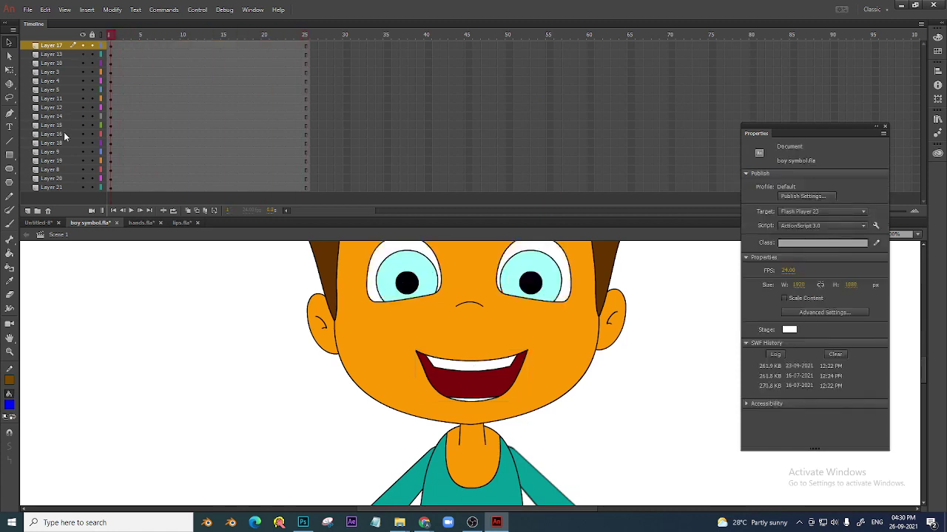
- Add a keyframe at frame 3 of Layer 17, set its lips to mouth frame 3, and compare it with the preceding frames
click(127, 45)
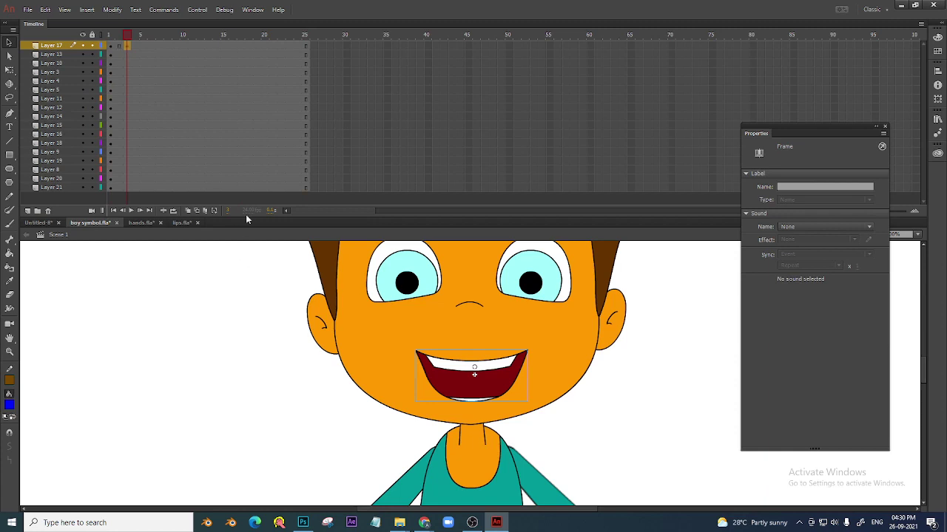
click(485, 380)
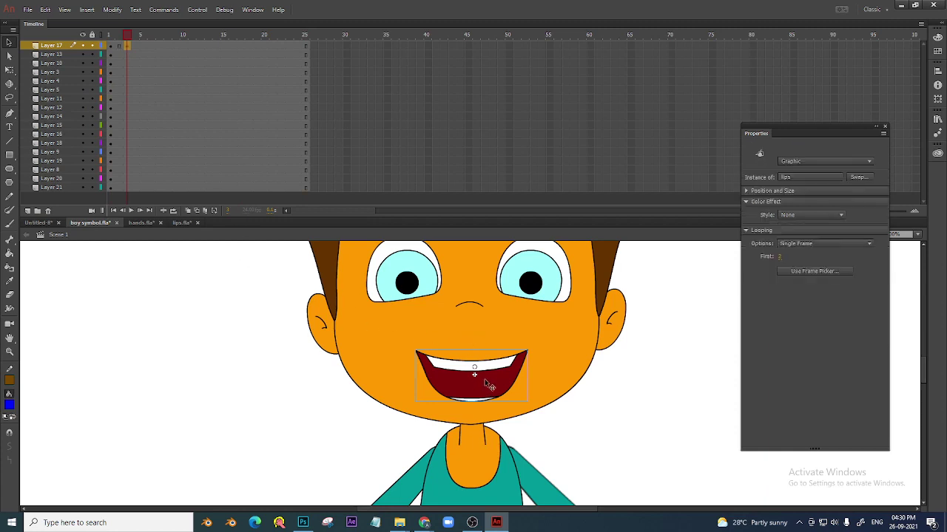
click(819, 272)
click(567, 153)
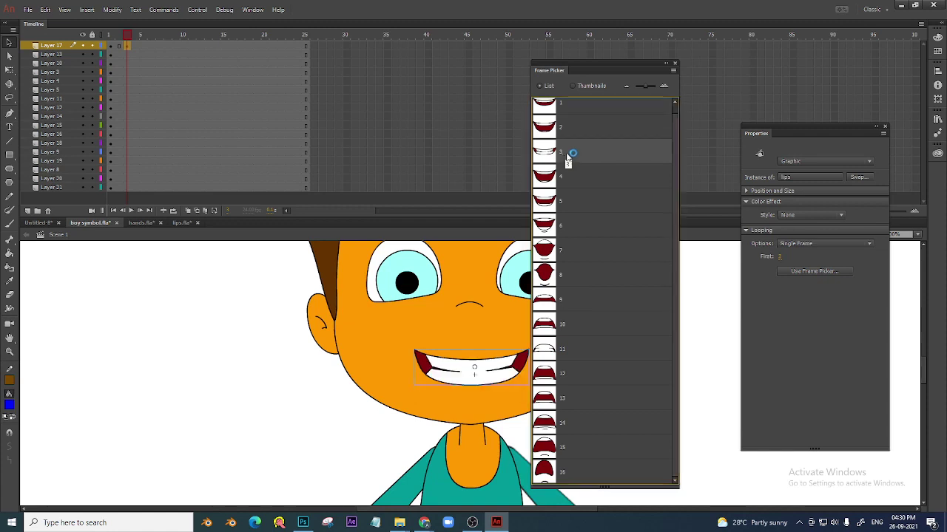
click(119, 35)
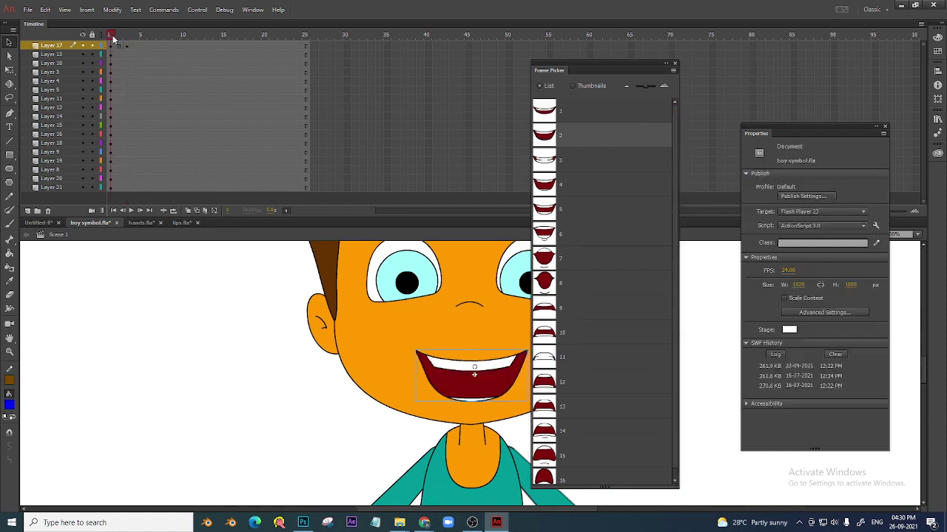
click(127, 46)
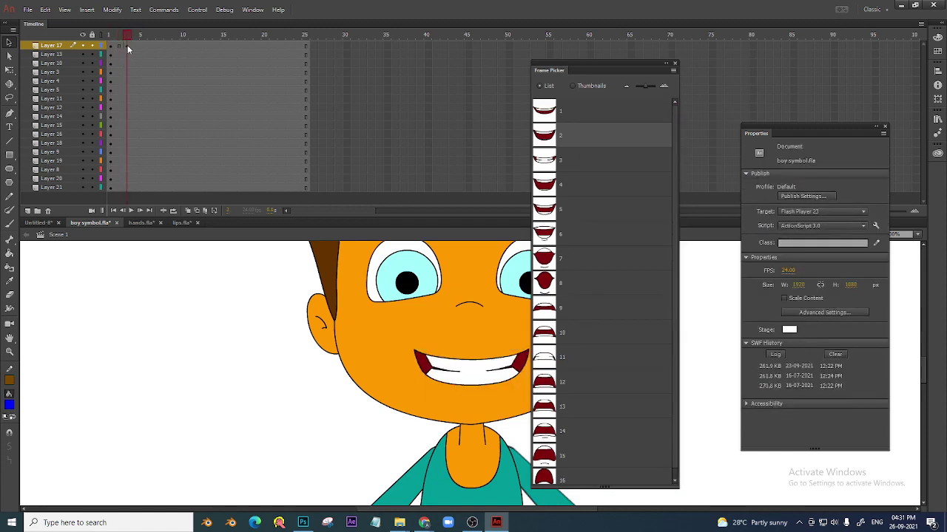
key(comma)
key(period)
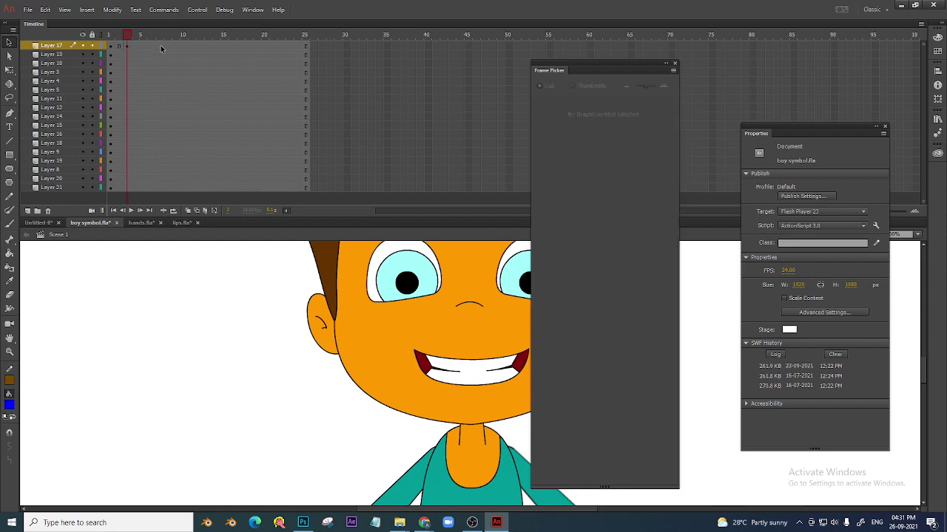
- Add a keyframe at frame 7 of Layer 17, set its lips to mouth frame 4, and move the Frame Picker off the face to review the timeline
click(159, 45)
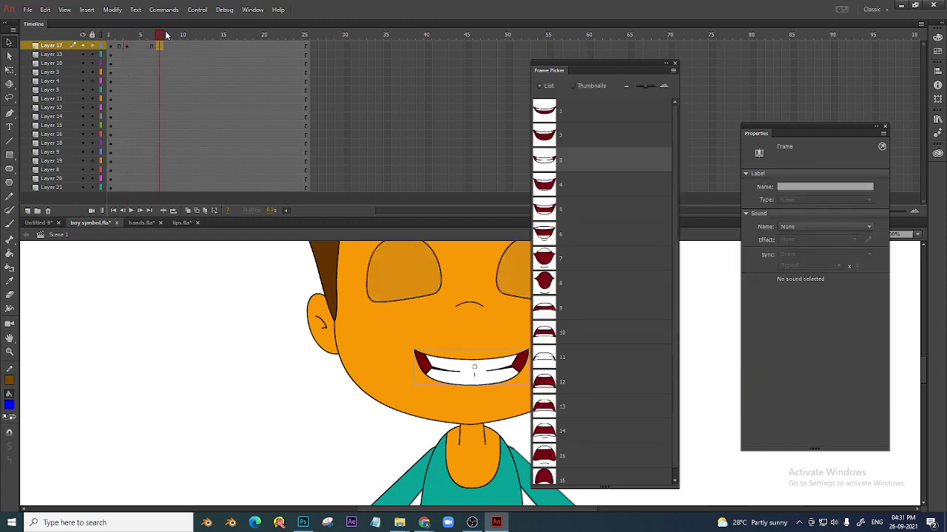
click(574, 190)
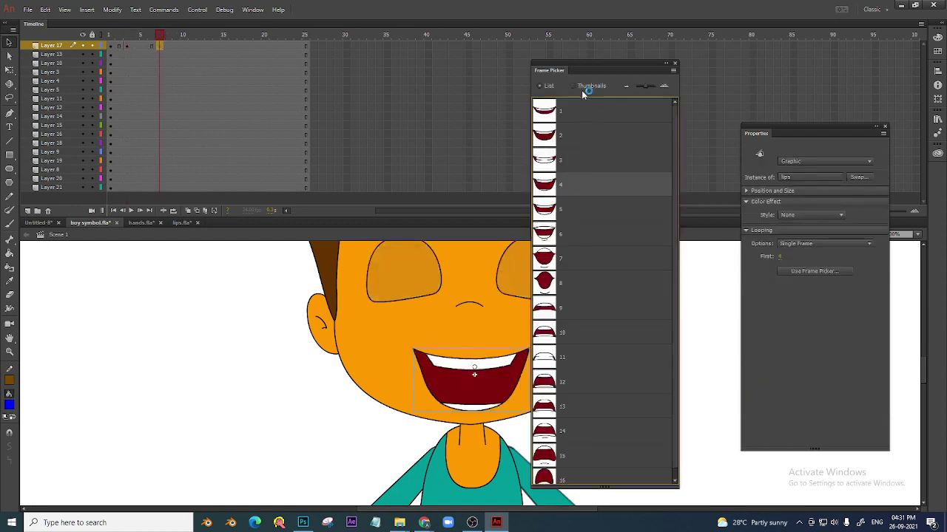
drag(560, 74, 646, 173)
drag(127, 35, 109, 61)
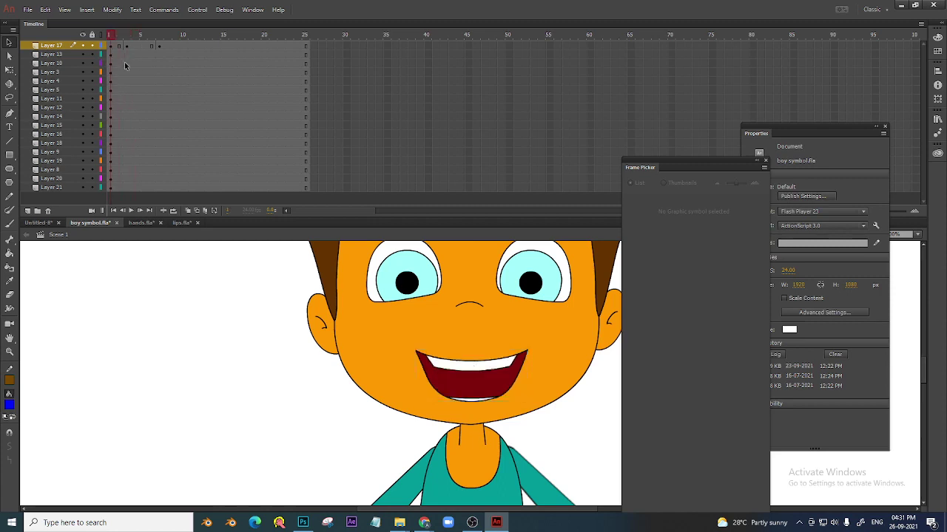
- Open the lips symbol, scrub through its mouth drawings and return to Scene 1
double_click(497, 380)
drag(194, 43, 103, 83)
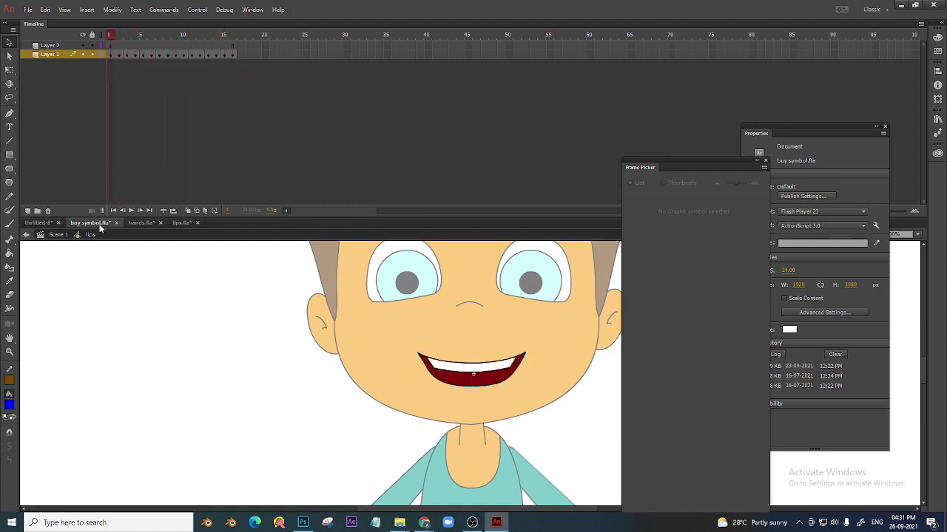
click(59, 235)
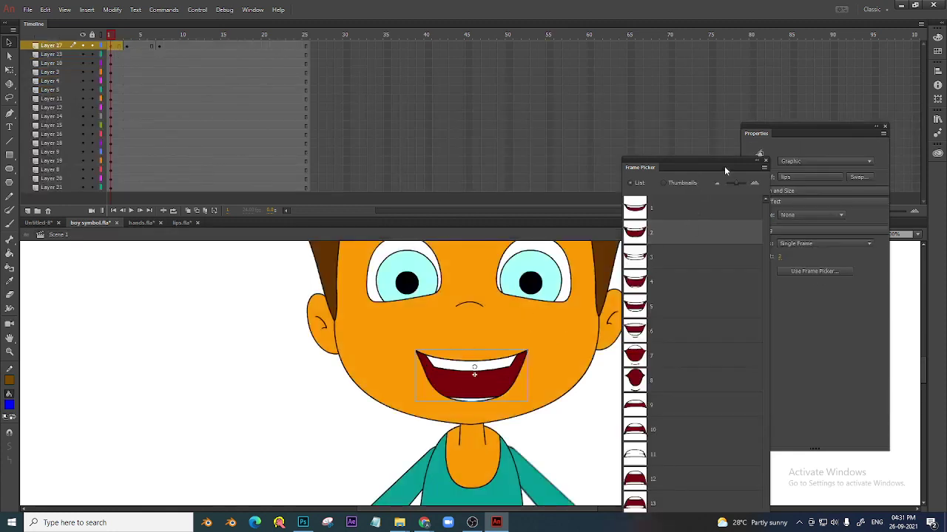
- Reopen the Frame Picker, set the lips at timeline frame 1 to mouth frame 8, and compare the mouth on the first three frames
click(765, 160)
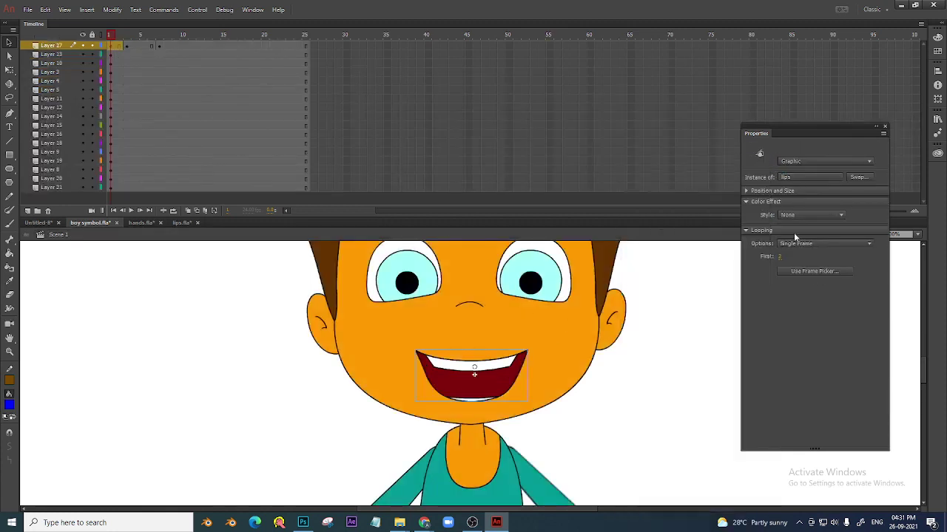
click(803, 273)
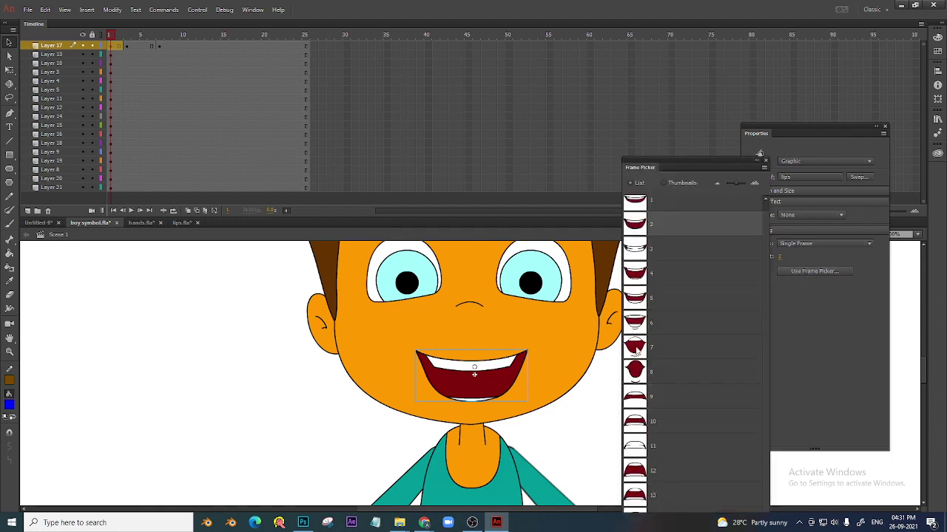
click(636, 371)
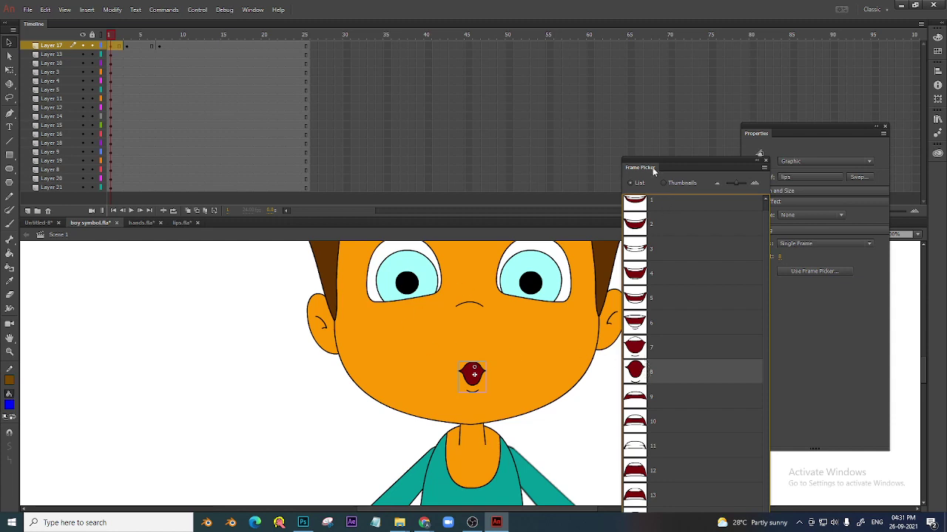
drag(653, 171, 685, 336)
click(127, 47)
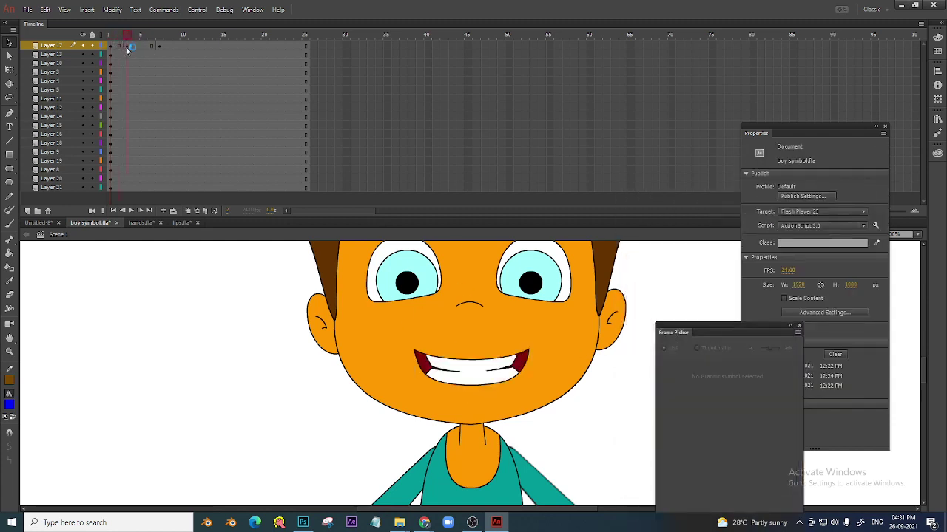
mouse_move(128, 49)
mouse_down()
mouse_move(170, 54)
mouse_move(122, 52)
mouse_up()
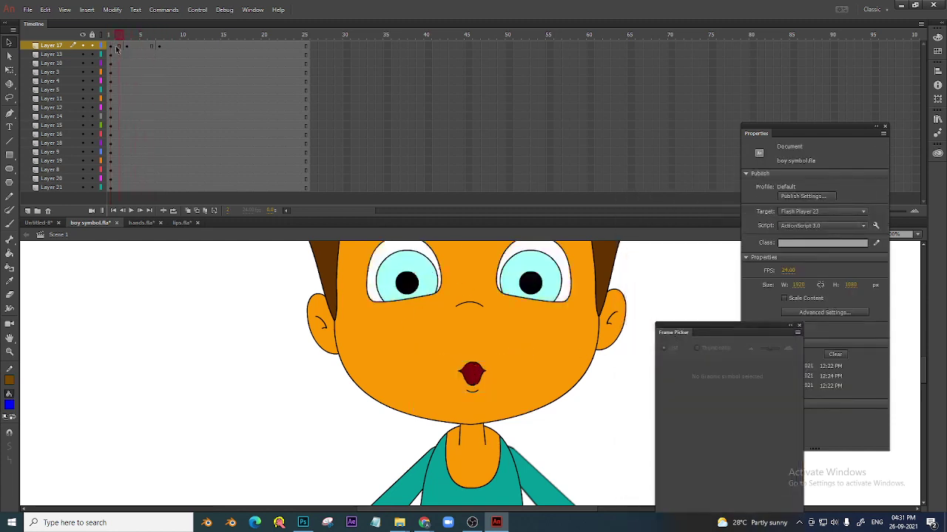
- Set the lips on the first keyframe of Layer 17 to mouth frame 1 in the Frame Picker
click(111, 46)
click(474, 373)
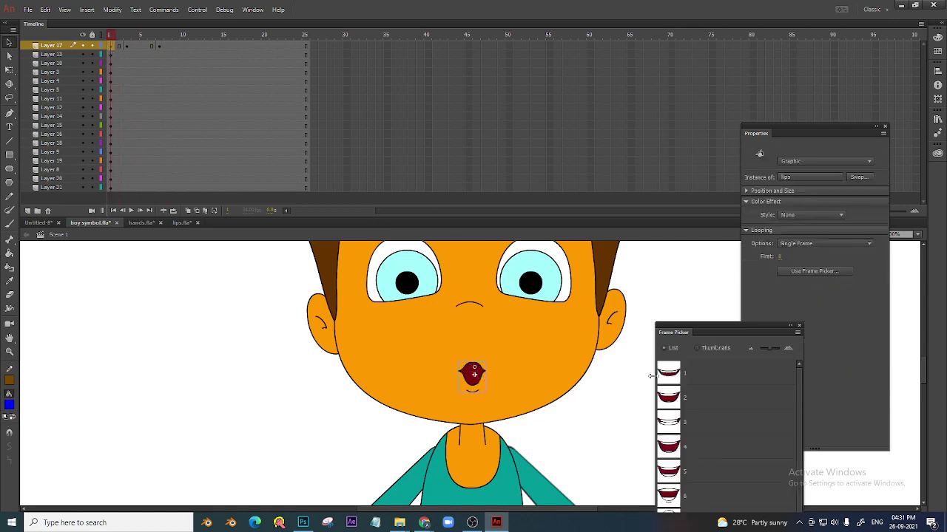
click(666, 375)
- Add a keyframe at frame 12 of Layer 17, set its lips to mouth frame 3, and scrub the timeline to check the mouth changes
click(199, 48)
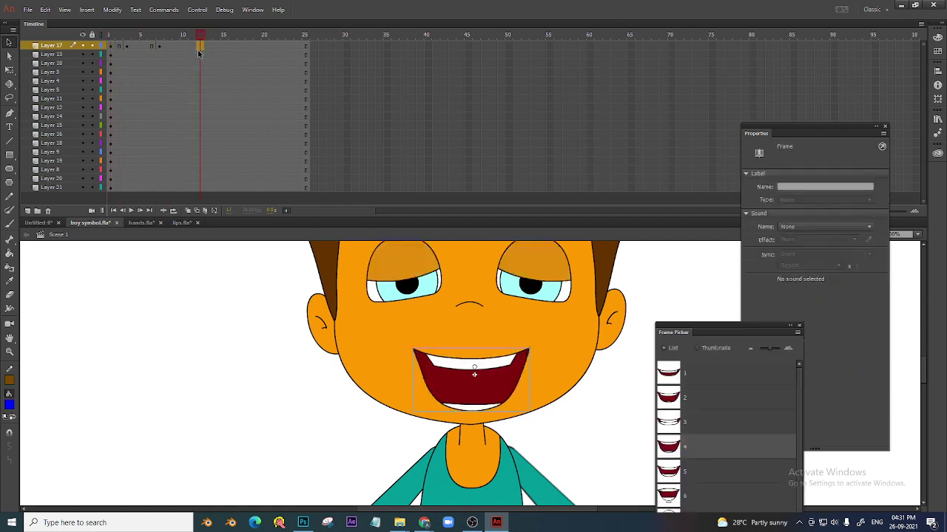
click(670, 422)
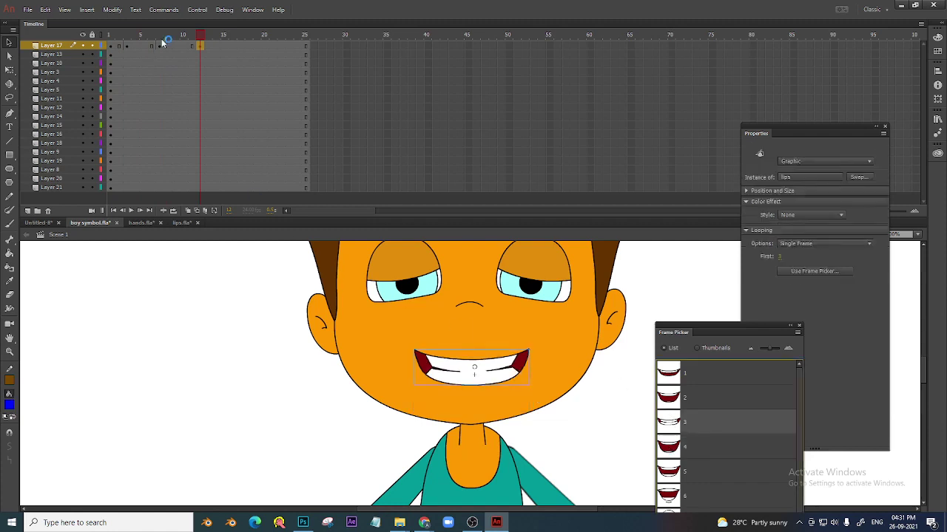
drag(163, 43, 117, 70)
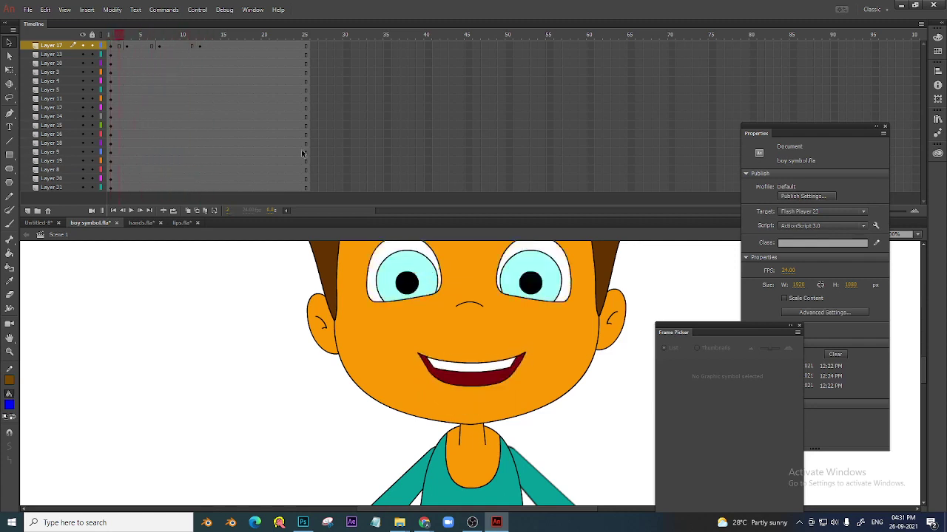
- Open the eyes r symbol, scrub through its eye drawings and return to Scene 1
scroll(581, 321, up, 2)
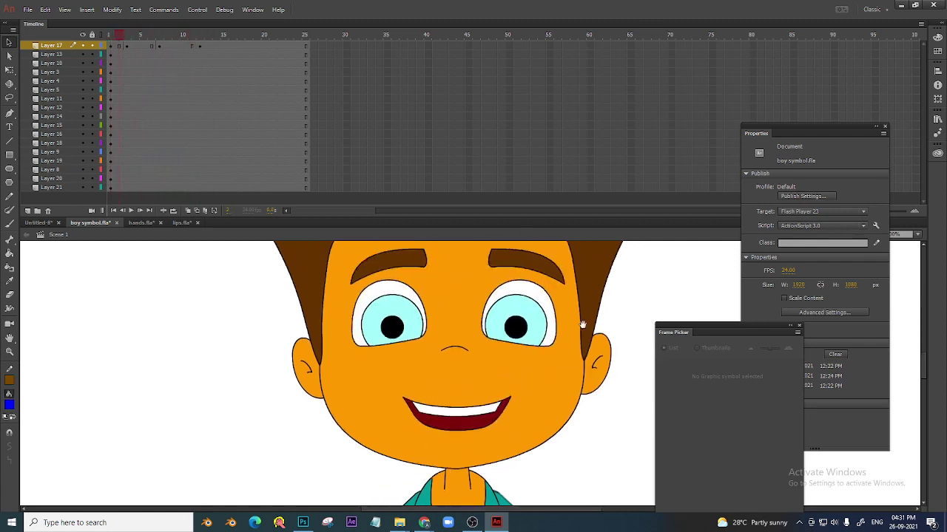
click(419, 318)
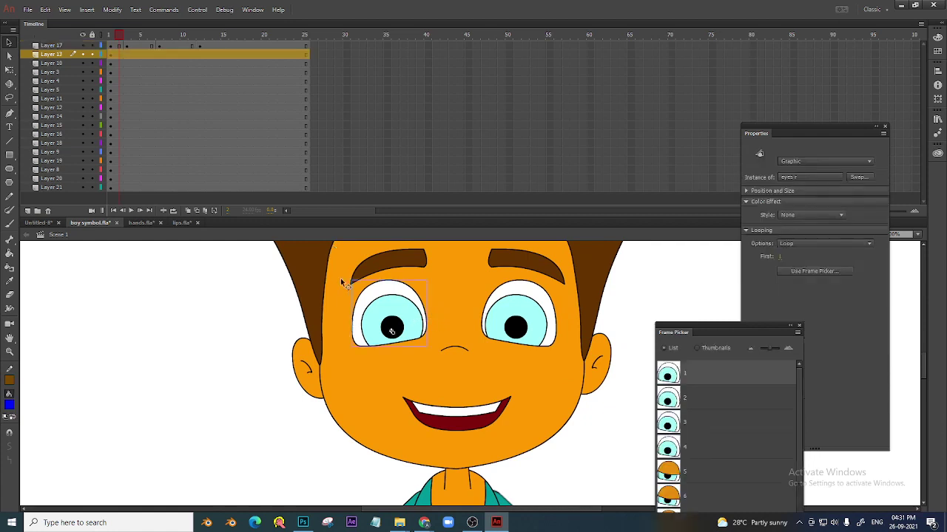
double_click(396, 310)
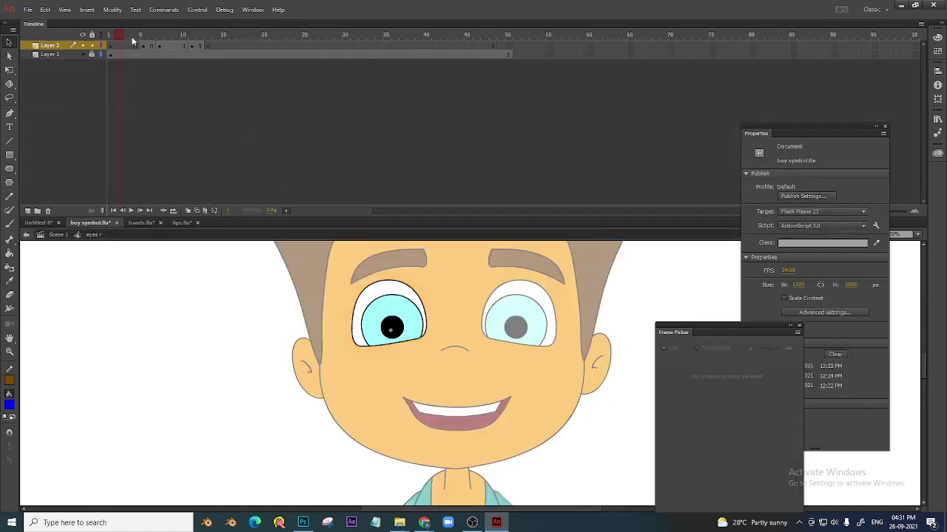
drag(133, 41, 94, 116)
click(59, 236)
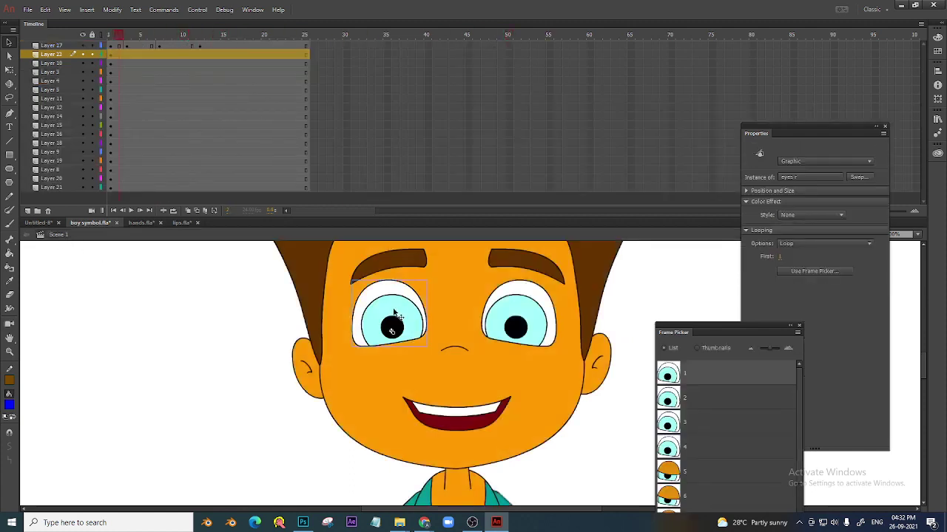
- Set the looping of the eyes r instance to Single Frame and scrub the timeline to check the eye
click(809, 244)
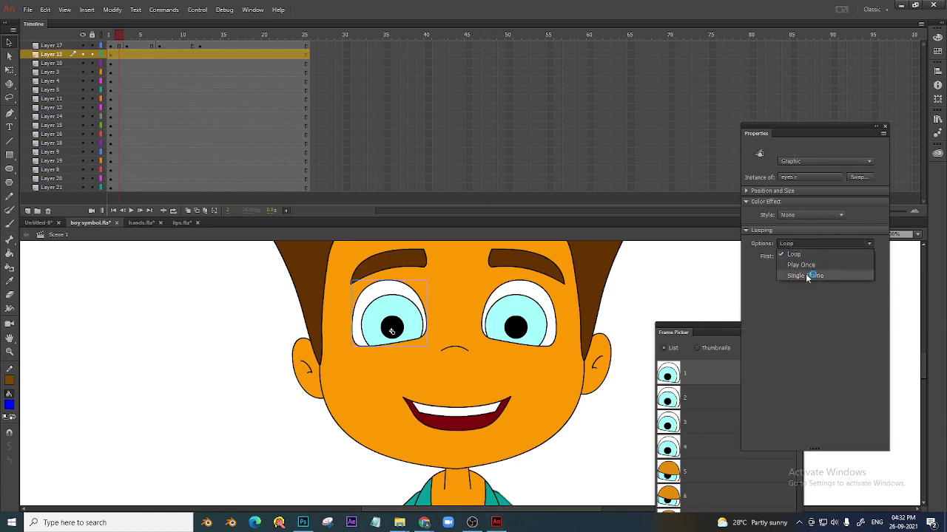
click(808, 276)
click(259, 72)
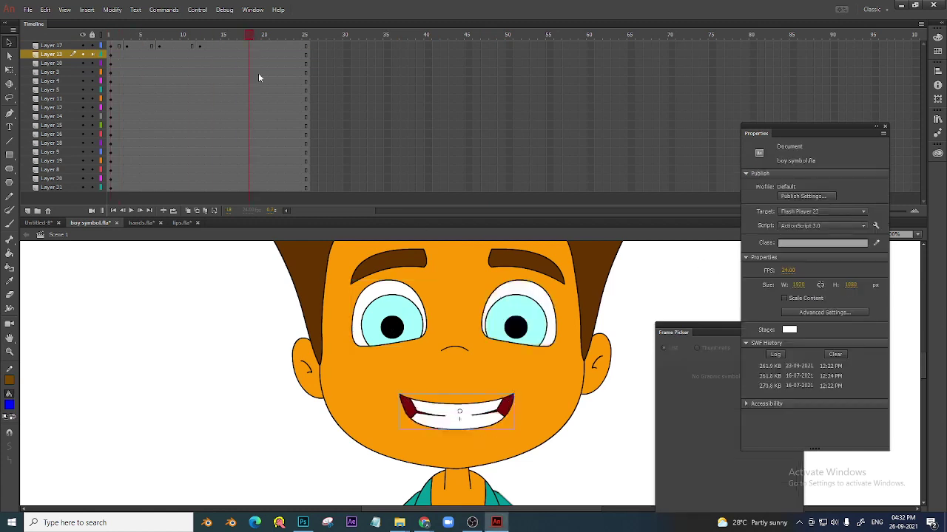
drag(258, 75, 91, 91)
click(112, 63)
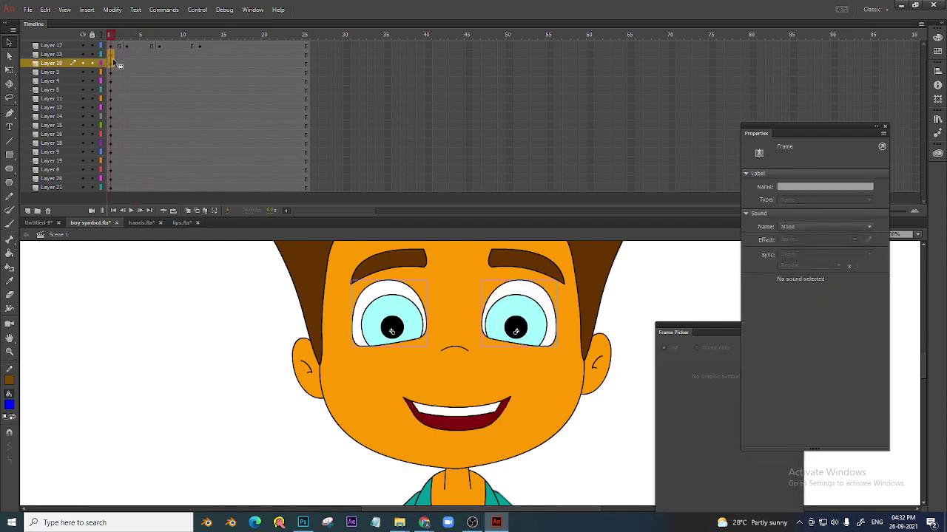
click(157, 98)
- Set the looping of the eyes r instance on Layer 13 to Play Once and play the animation
click(111, 54)
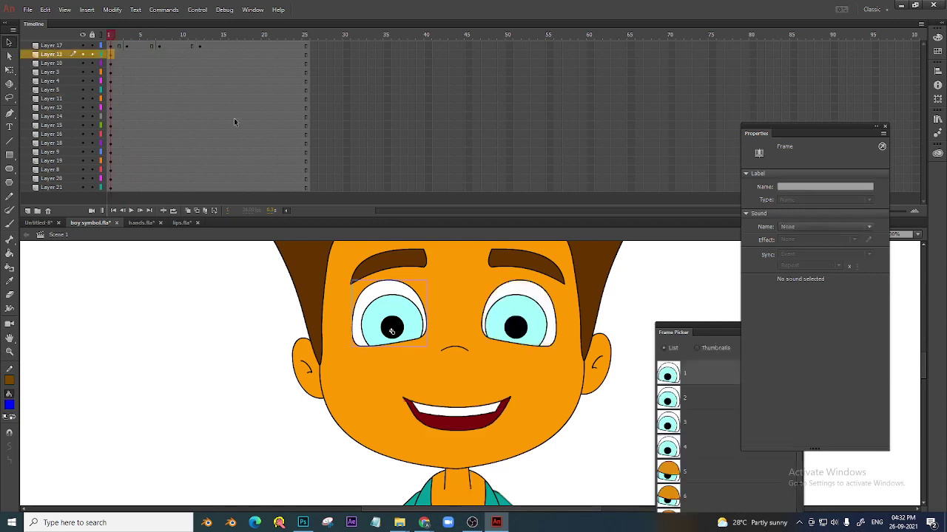
click(390, 314)
click(790, 244)
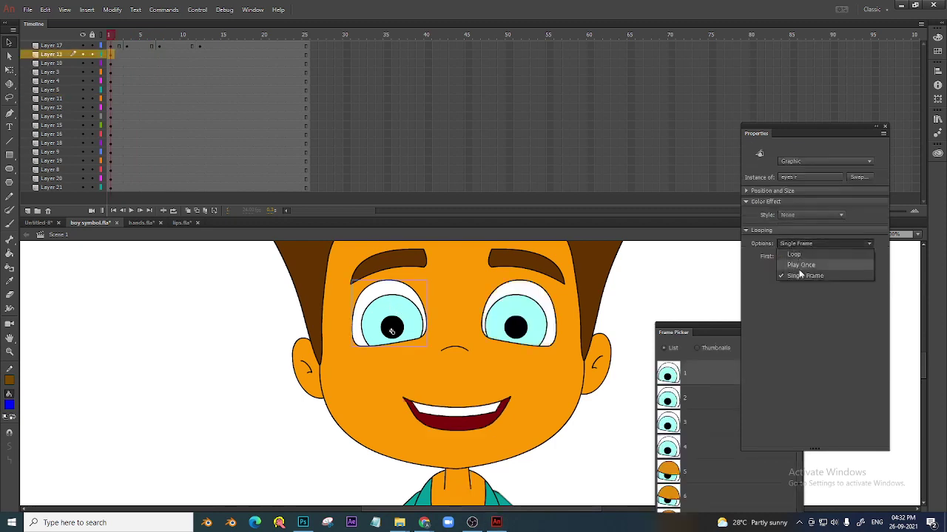
click(798, 269)
key(ctrl+shift+a)
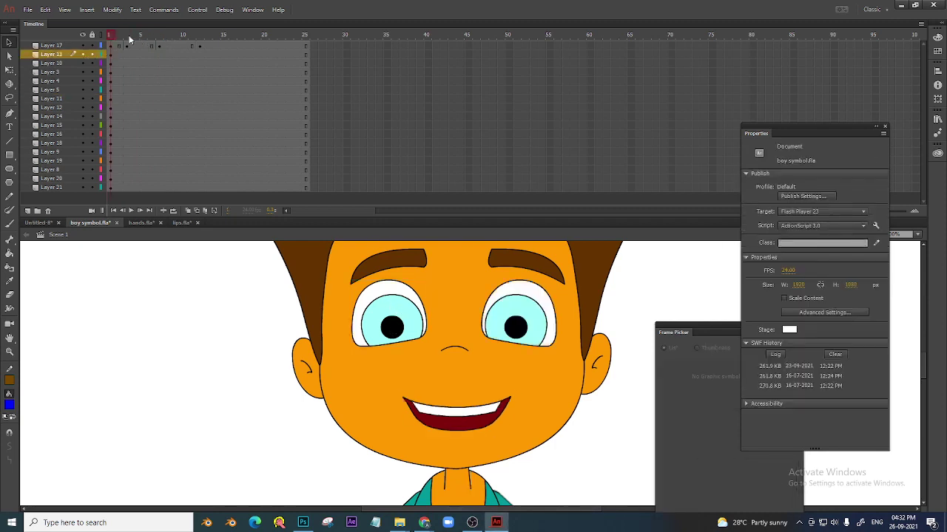
key(Return)
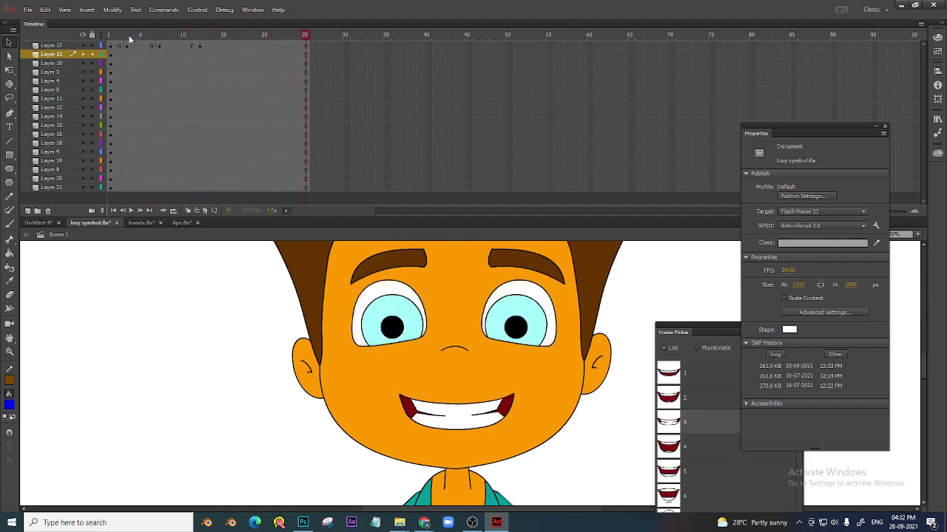
- Inspect the closed-eye drawing at frame 8 inside the eyes r symbol, then go back to Scene 1
double_click(399, 311)
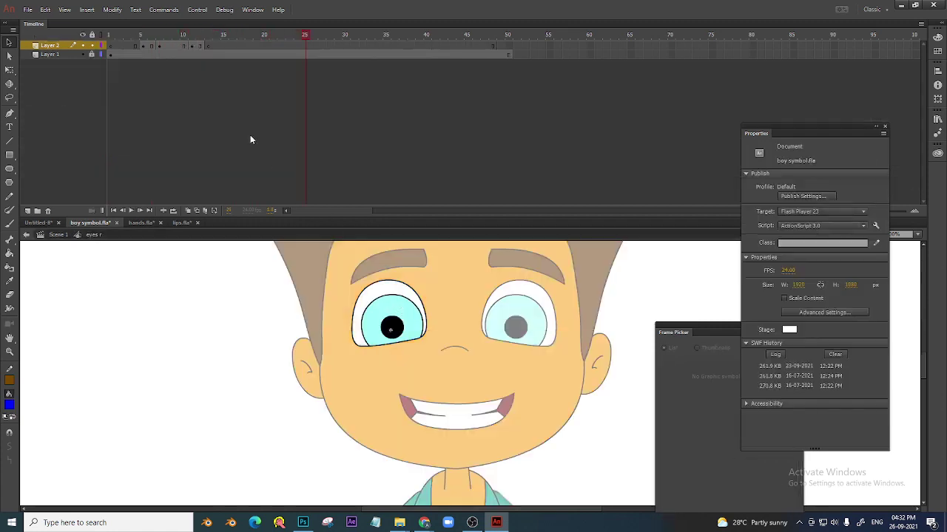
click(170, 43)
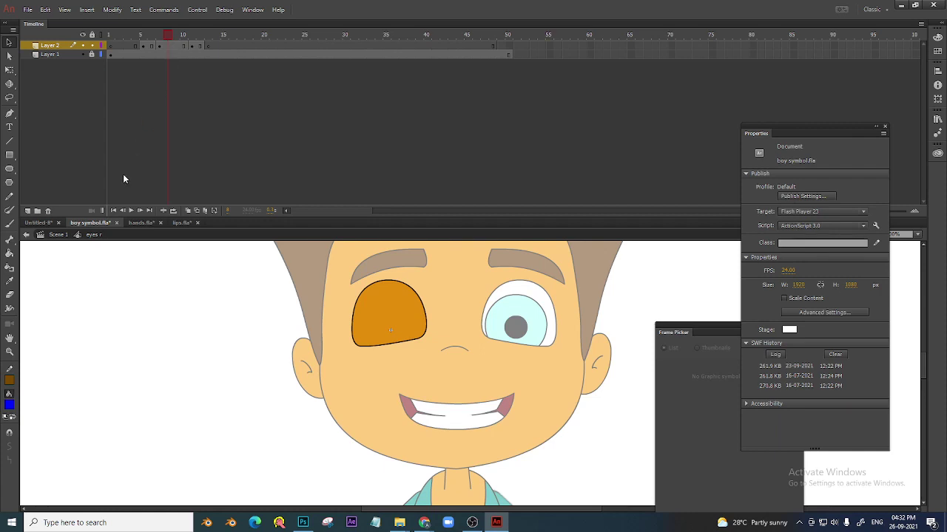
click(58, 235)
- Set the eyes r instance at frame 1 of Layer 13 to Single Frame and choose eye frame 7 in the Frame Picker
click(113, 54)
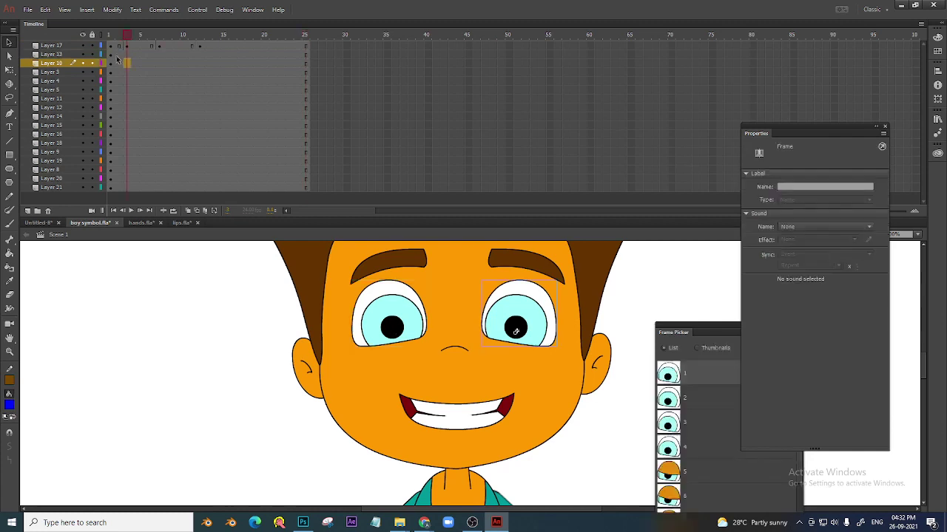
click(392, 306)
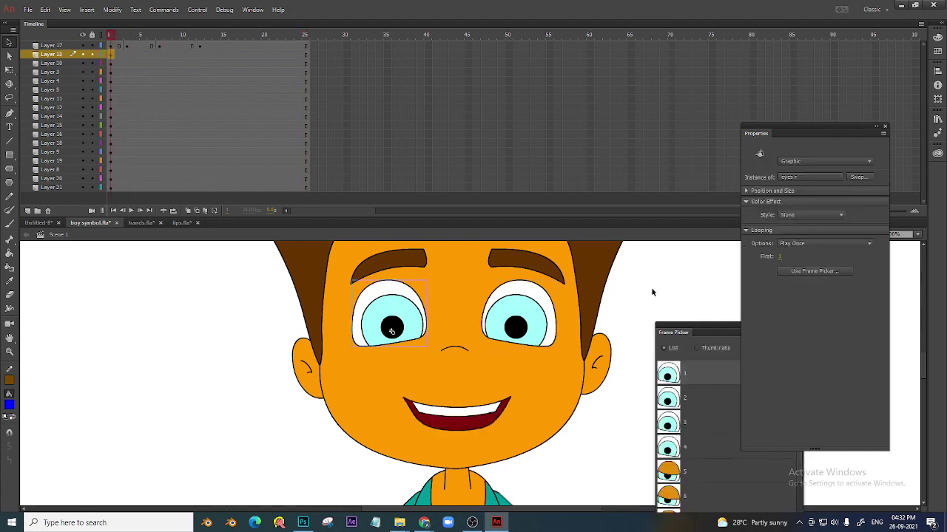
click(801, 247)
click(802, 276)
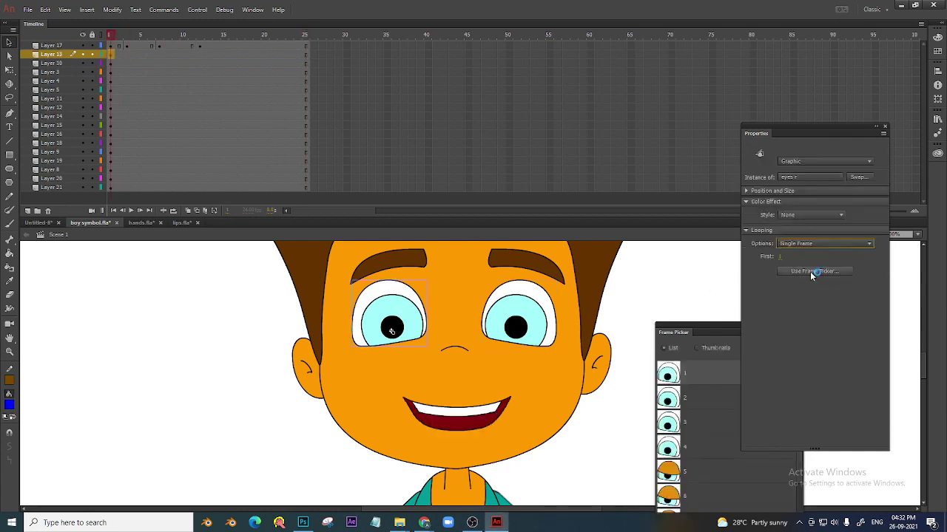
drag(728, 333, 721, 68)
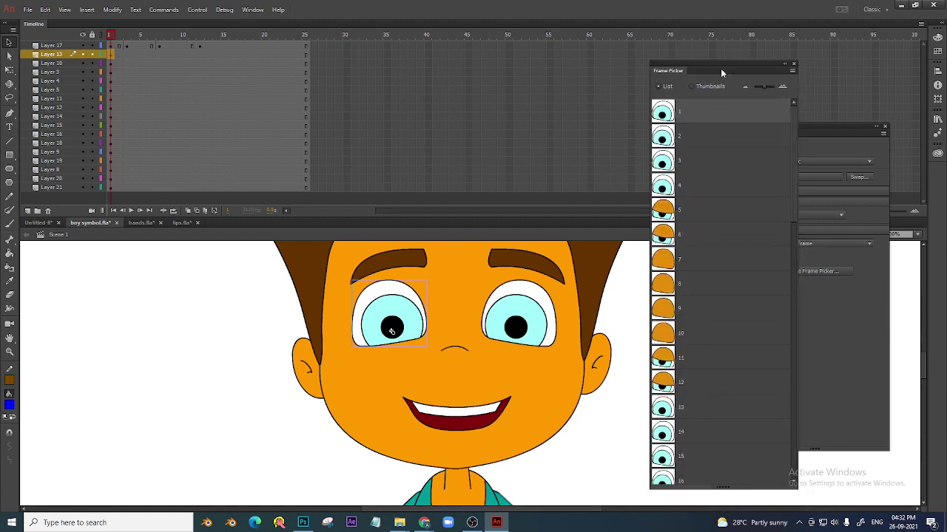
click(662, 267)
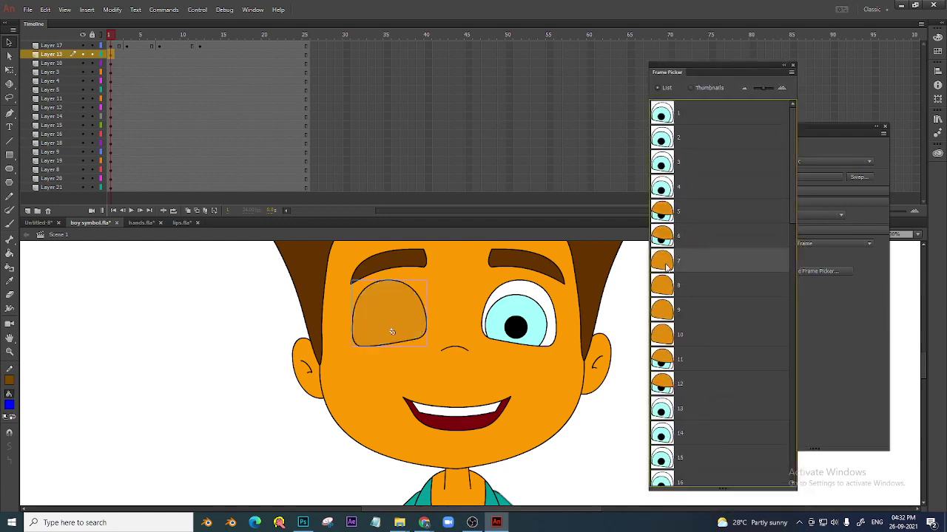
- Play the scene to compare both eyes, restore the eyes r instance to eye frame 1, and scrub the timeline
click(107, 49)
drag(107, 49, 98, 81)
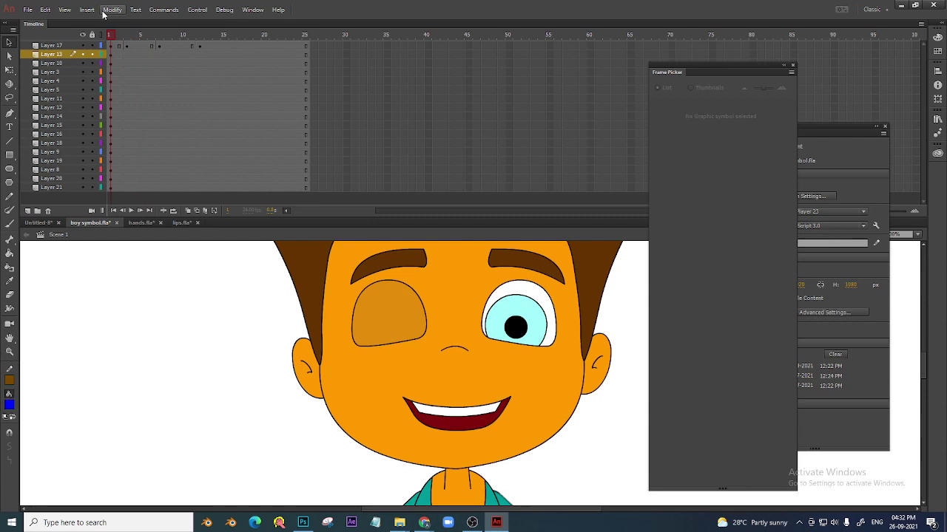
click(392, 331)
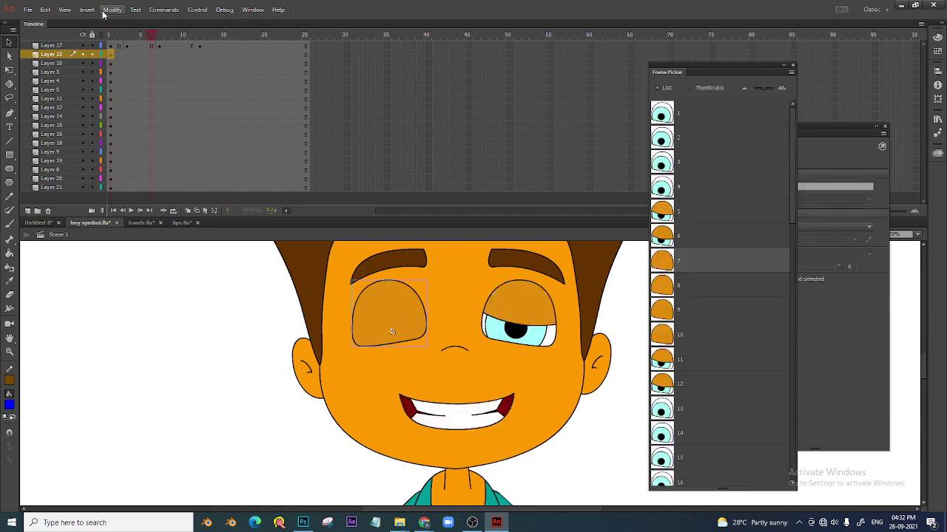
key(shift+comma)
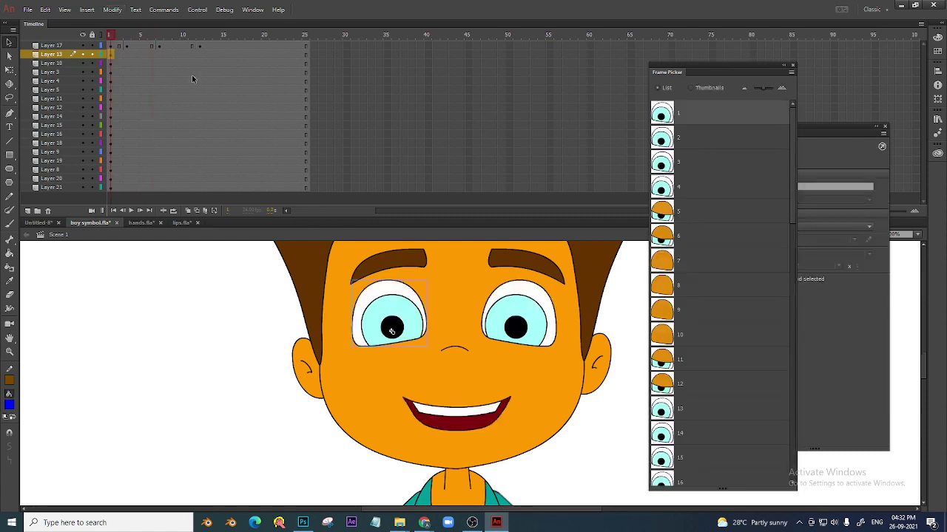
drag(158, 35, 256, 57)
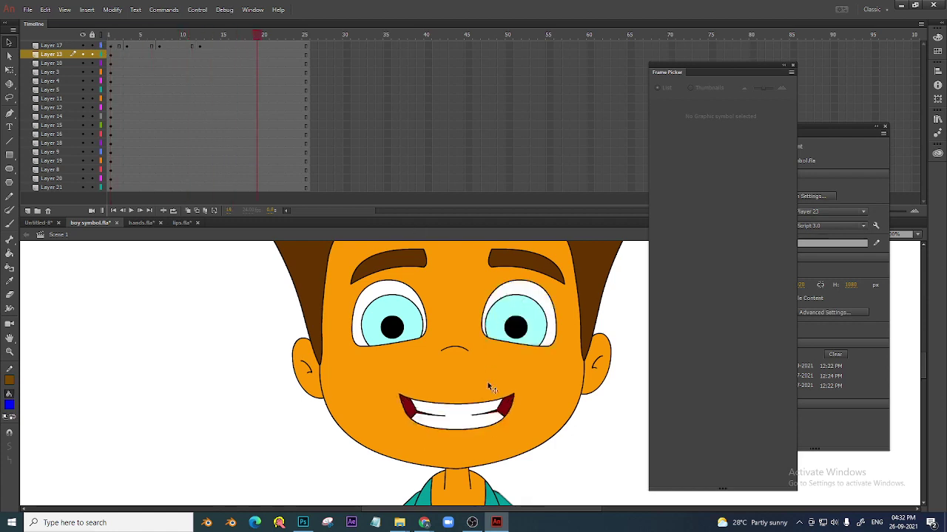
- Open the left hand 3 symbol, play through its hand drawings and return to Scene 1
scroll(485, 407, down, 10)
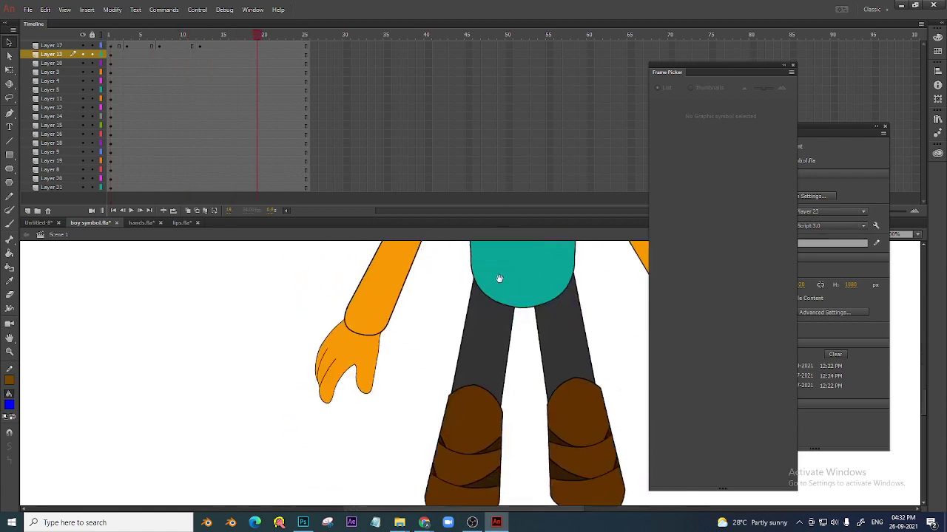
click(361, 358)
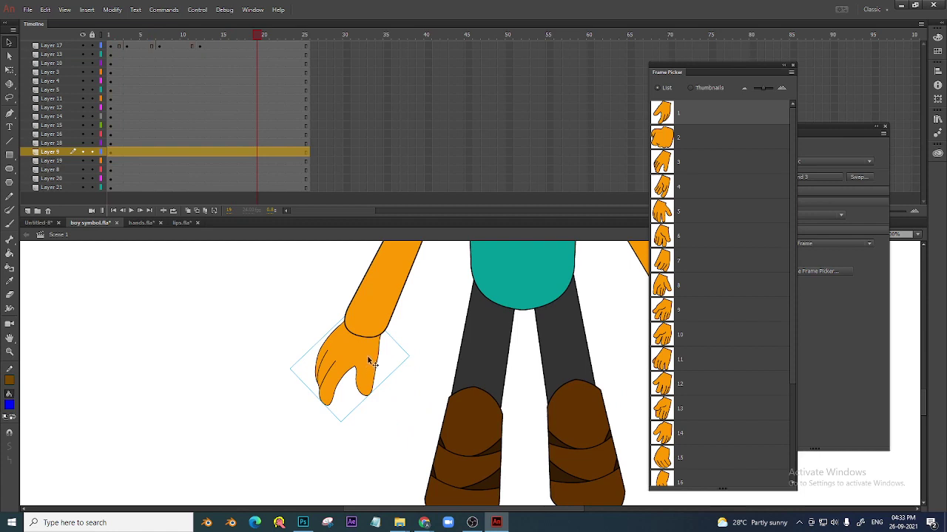
double_click(373, 359)
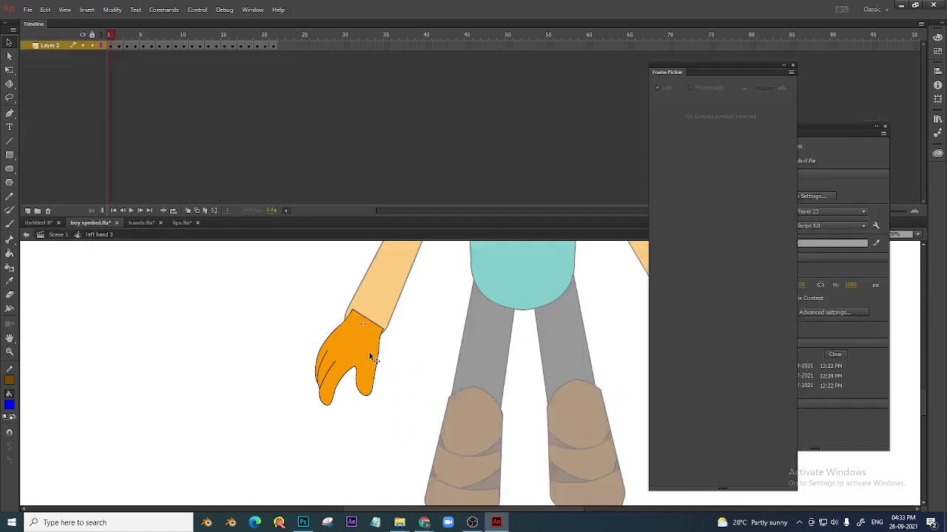
drag(157, 35, 127, 47)
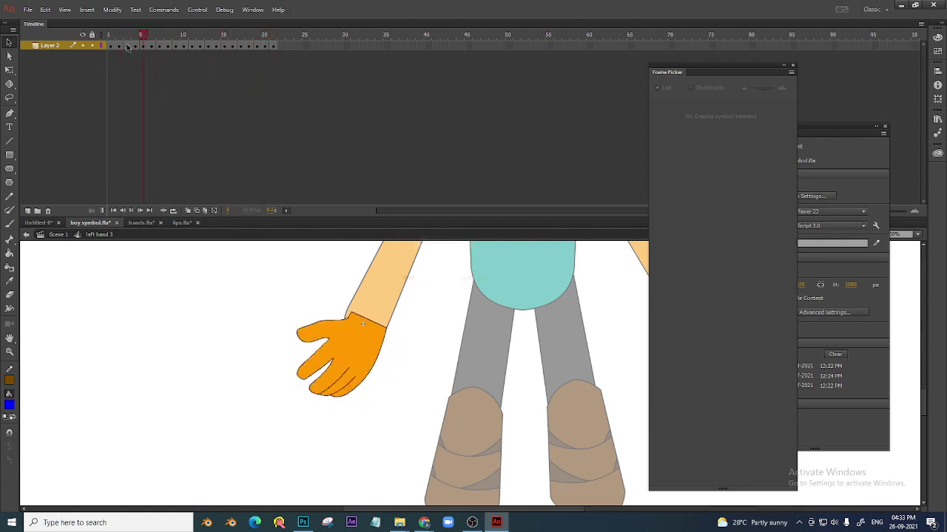
key(Return)
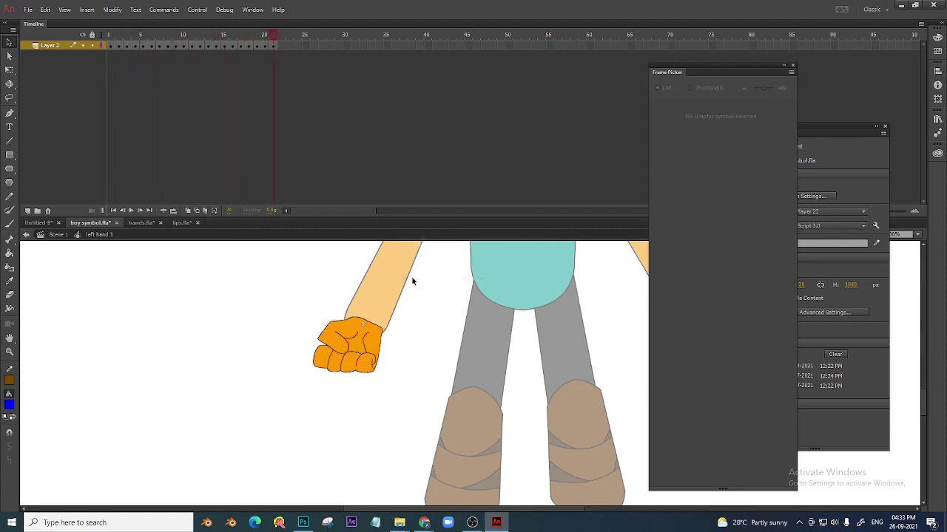
click(59, 234)
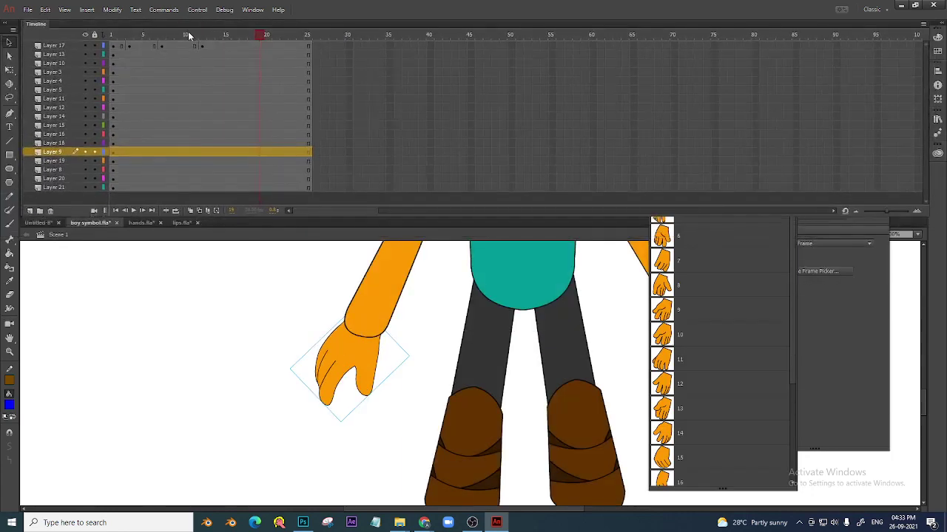
- Reduce the Timeline's height to enlarge the stage area and go to frame 1
drag(188, 34, 182, 37)
mouse_move(32, 25)
mouse_down()
mouse_move(39, 44)
mouse_move(41, 29)
mouse_up()
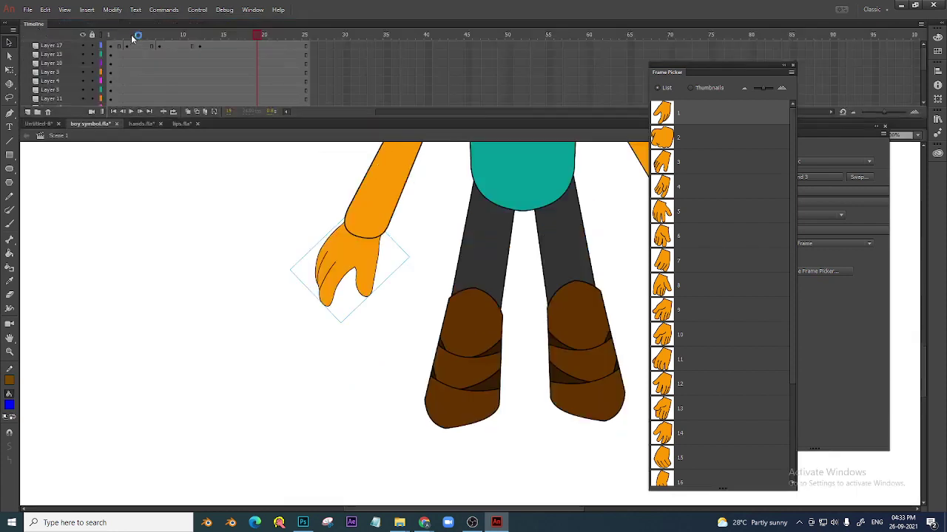
click(110, 34)
- Try several hand drawings on the left hand 3 instance with the Frame Picker, ending with hand frame 16
click(347, 266)
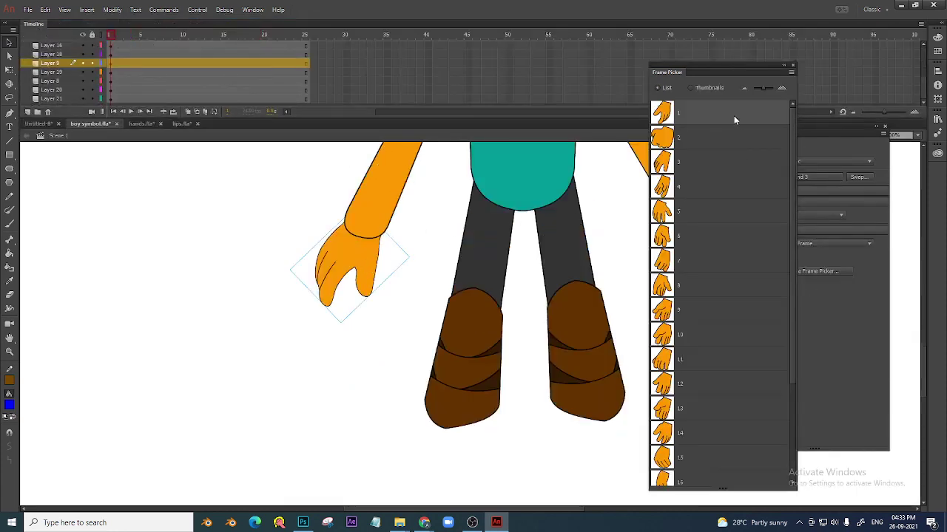
click(686, 164)
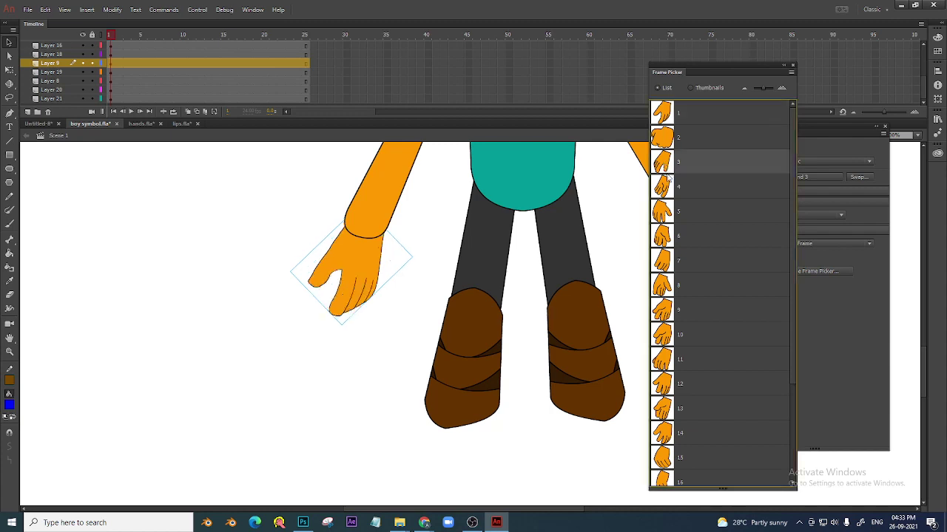
click(667, 194)
click(669, 221)
click(667, 260)
click(663, 285)
click(663, 311)
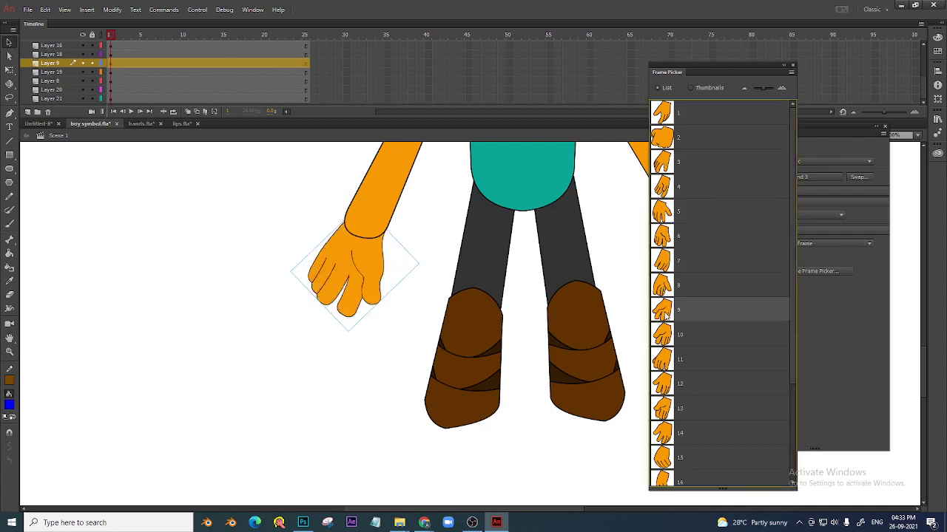
click(664, 335)
click(665, 384)
click(664, 409)
click(663, 454)
click(663, 474)
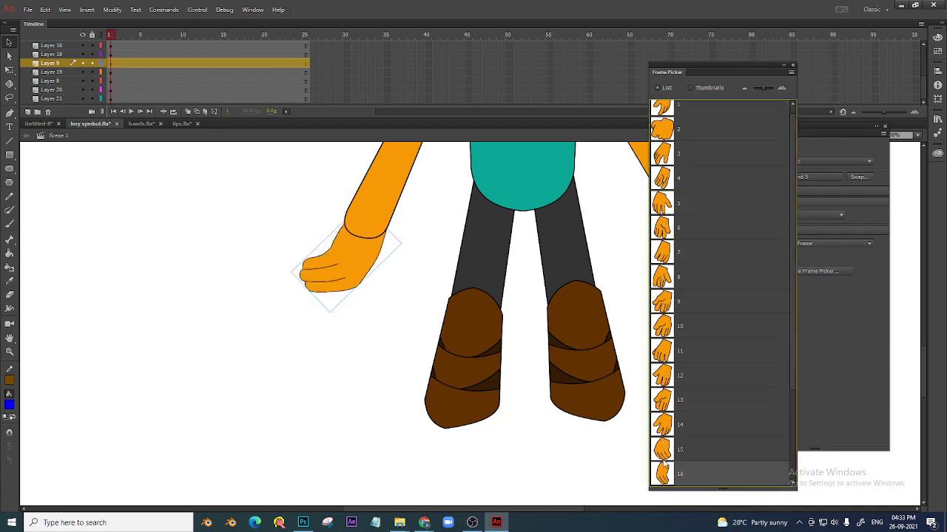
- Close the Frame Picker, set the left hand 3 instance's looping to Play Once and play the timeline
click(792, 66)
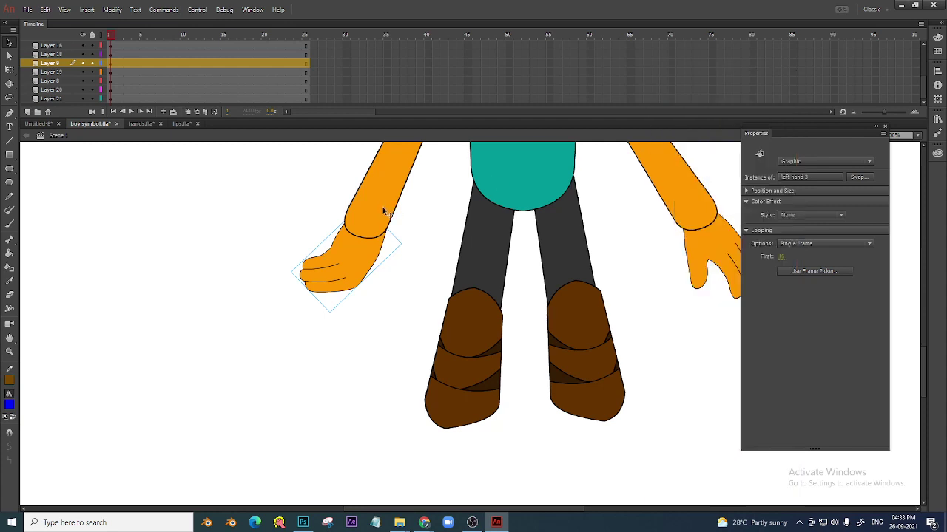
click(798, 243)
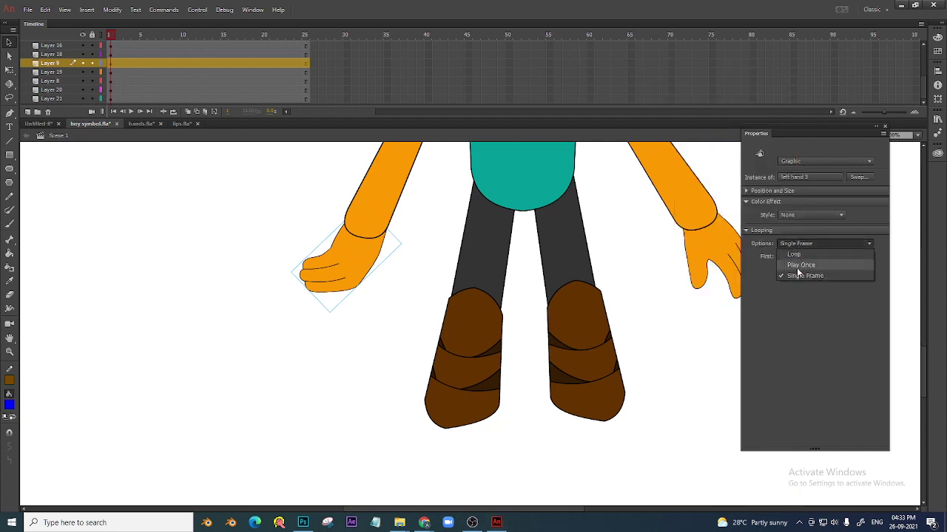
click(799, 264)
click(148, 34)
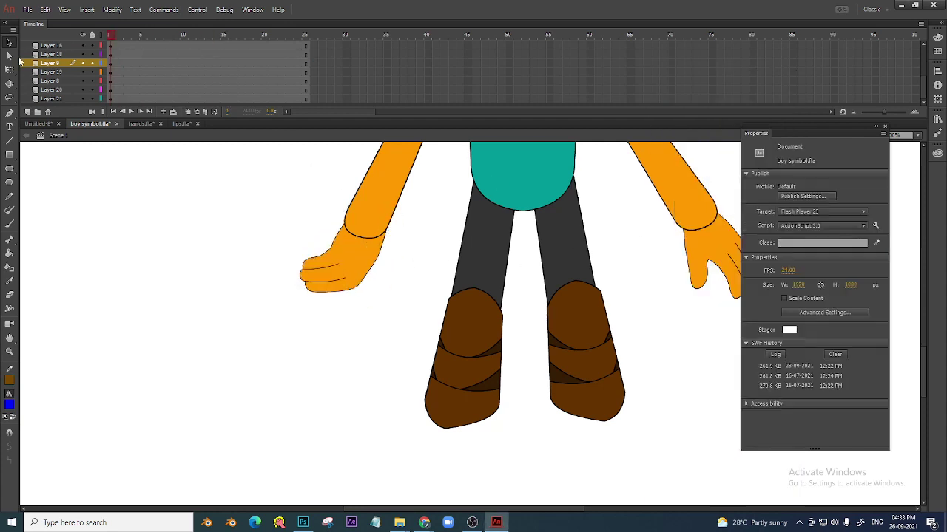
key(Return)
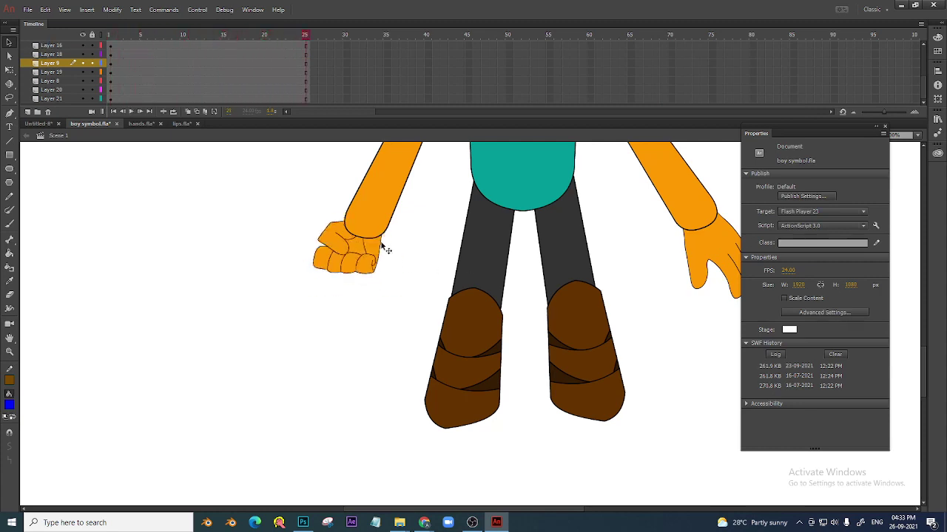
- Switch the left hand 3 instance's looping to Loop and play the timeline again
click(364, 256)
click(799, 244)
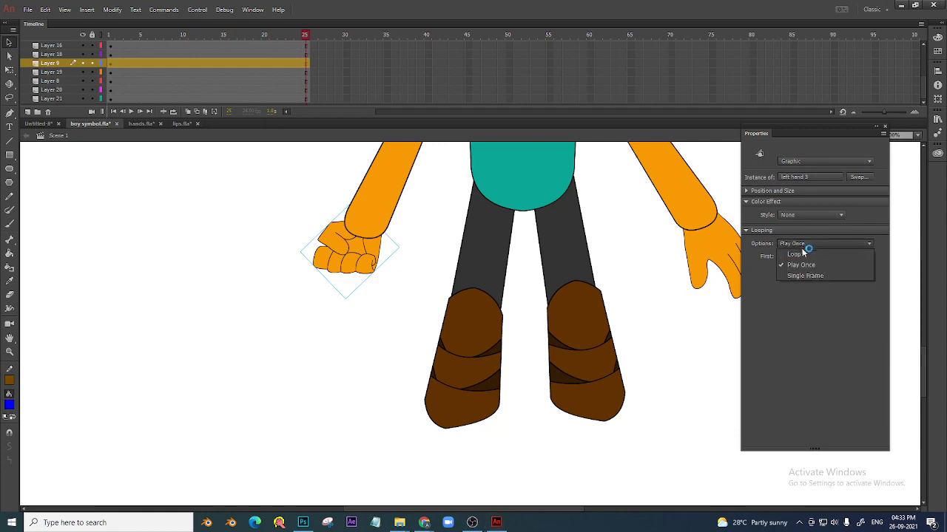
click(798, 252)
key(Return)
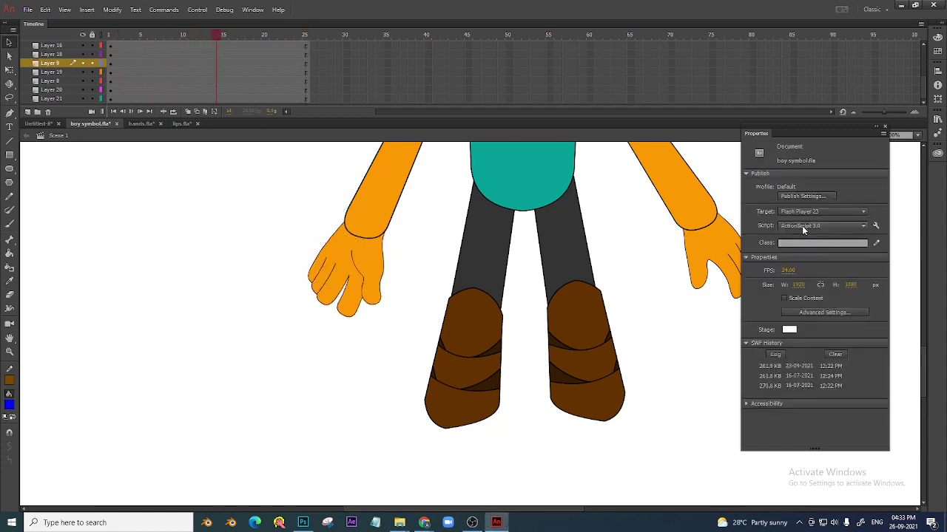
key(Return)
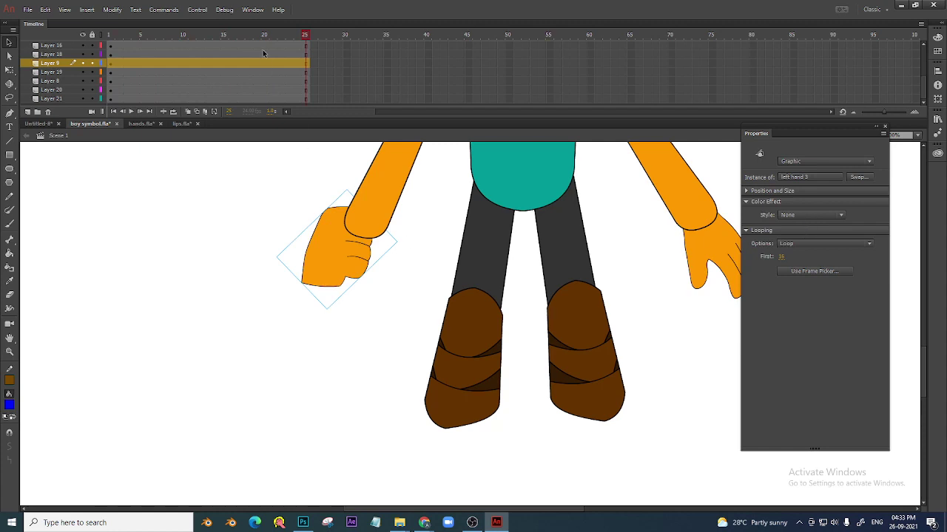
key(Return)
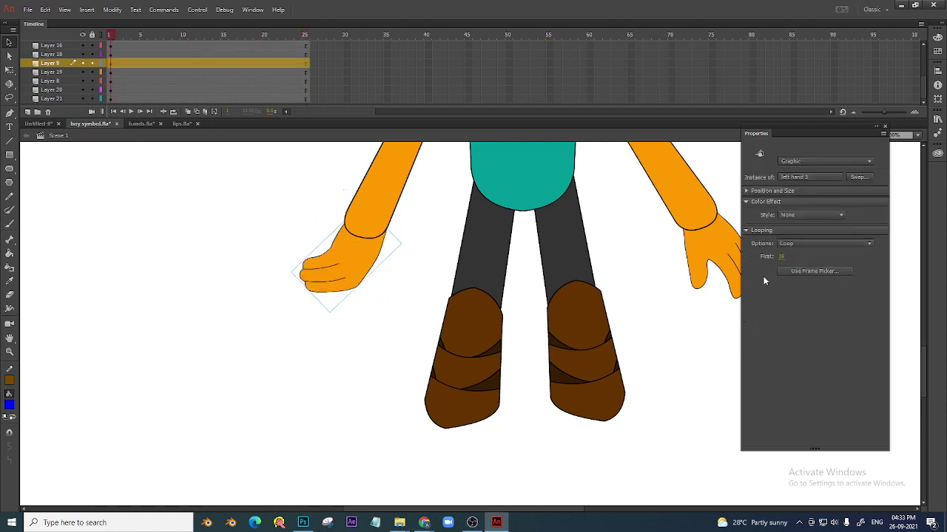
- Set the Layer 9 hand to Single Frame looping and try several hand drawings with the Frame Picker, ending with hand frame 14
click(802, 245)
click(799, 275)
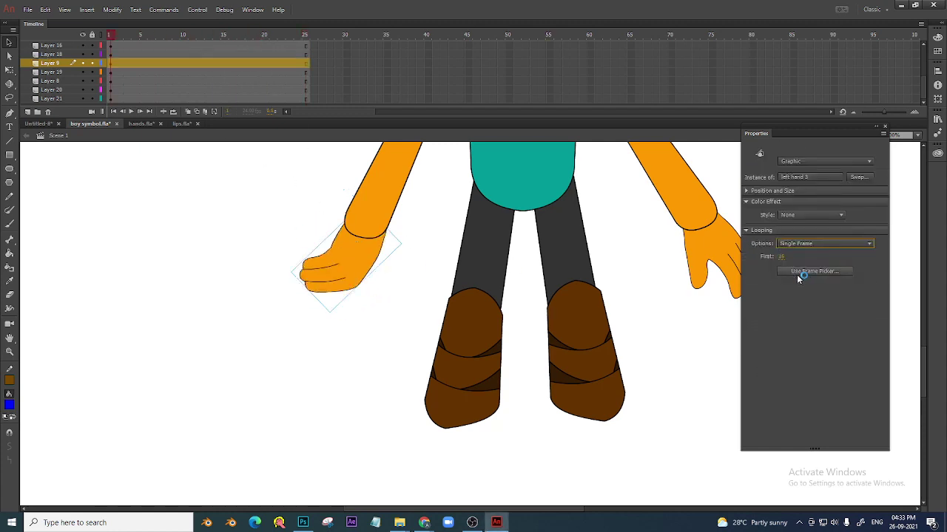
click(803, 272)
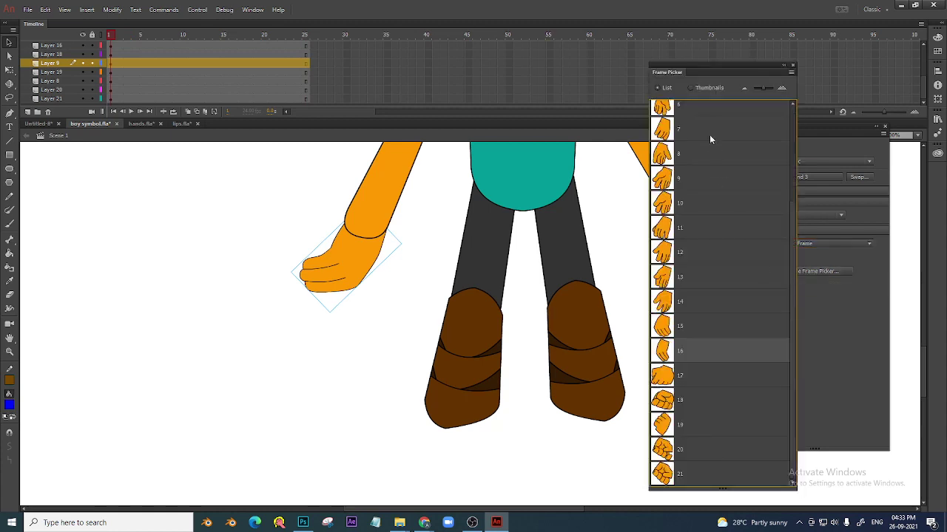
click(699, 115)
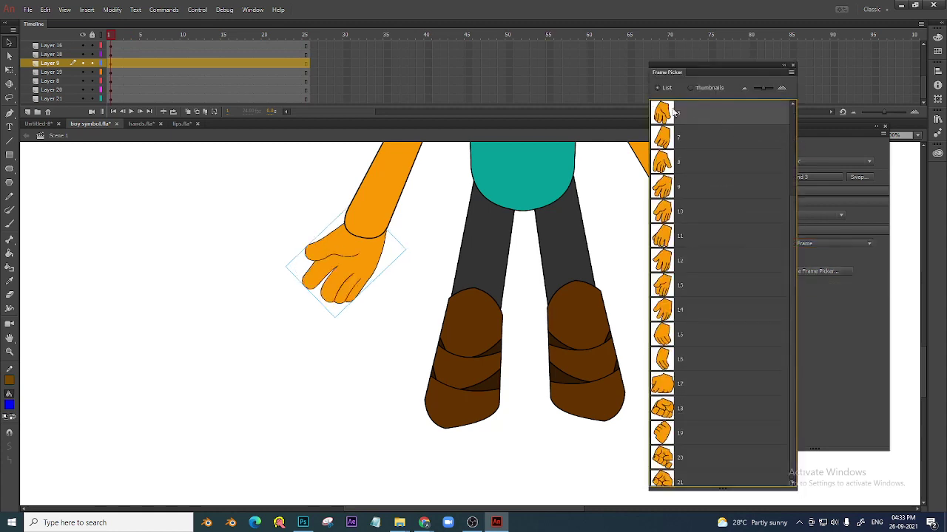
click(673, 144)
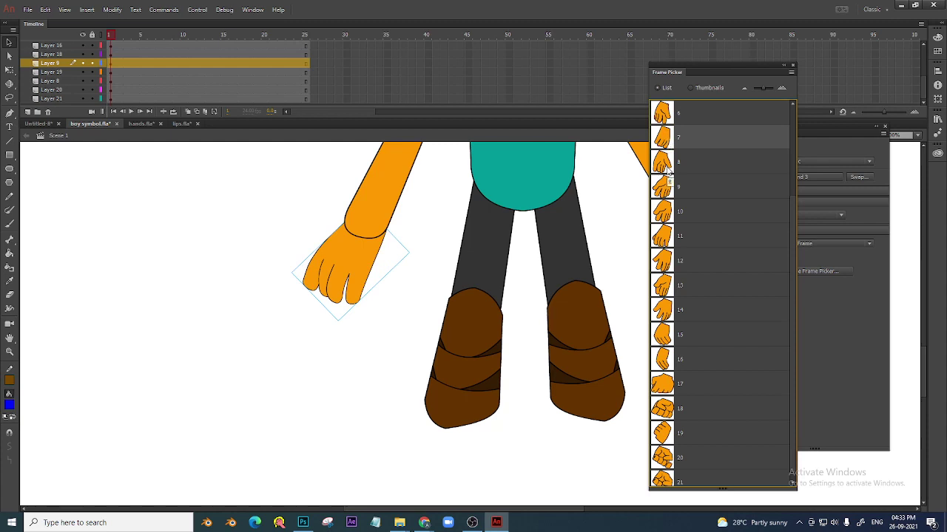
click(668, 268)
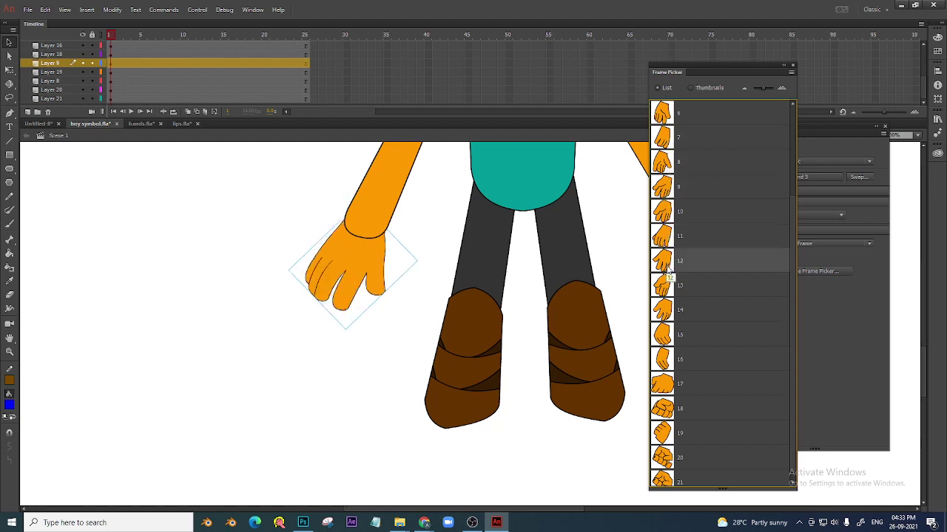
click(670, 287)
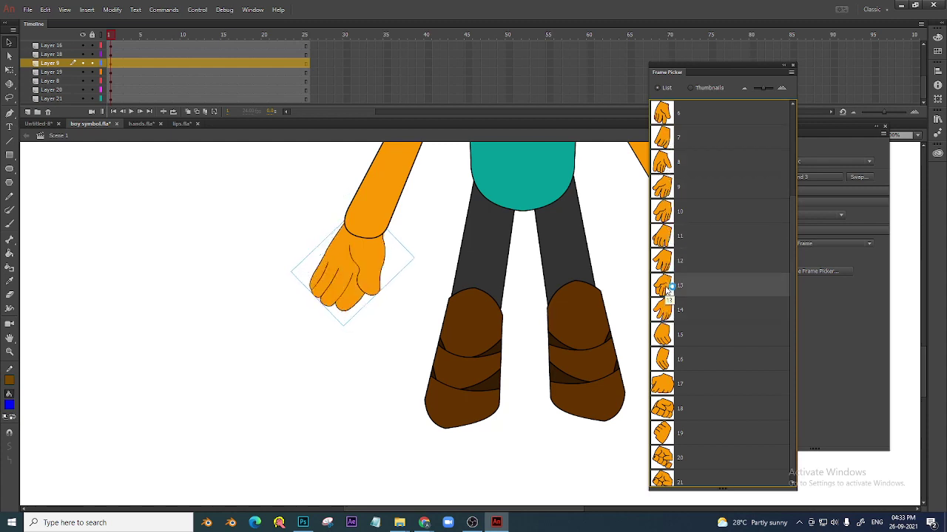
click(668, 312)
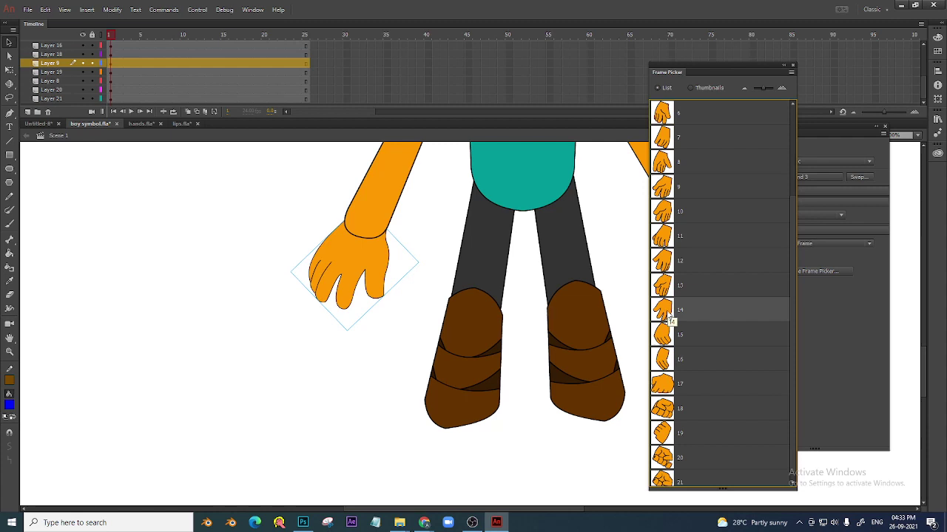
click(664, 339)
click(666, 311)
- Try hand frames 11, 9, 8 and 6 on the other hand on Layer 8, then restore frame 1
key(ctrl+minus)
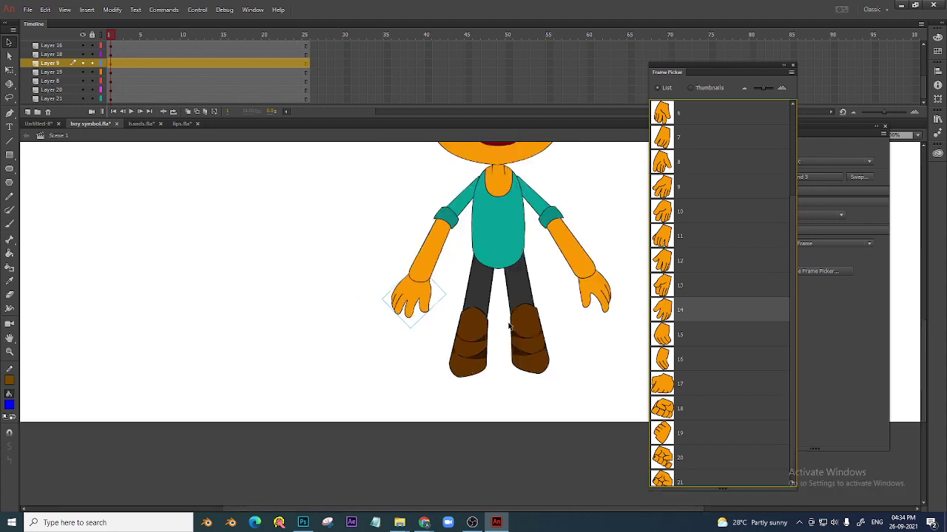
key(ctrl+equal)
click(442, 328)
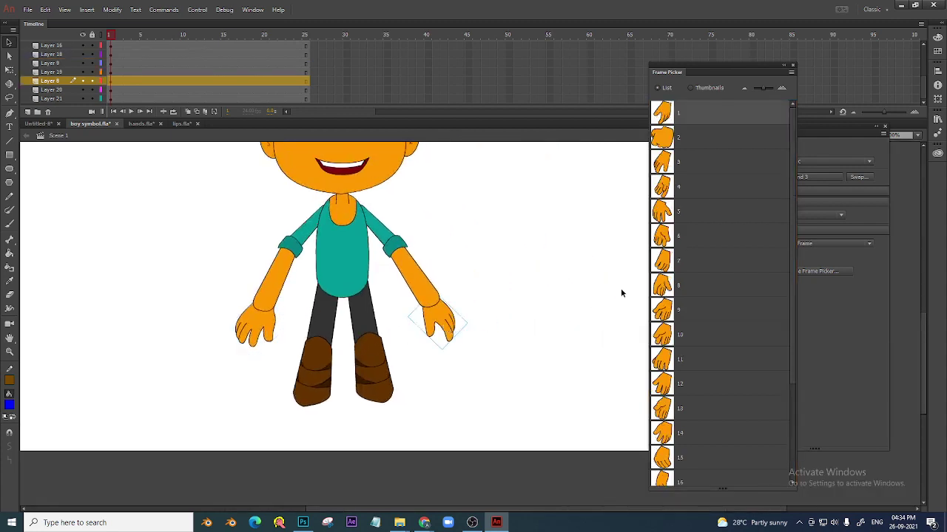
click(660, 363)
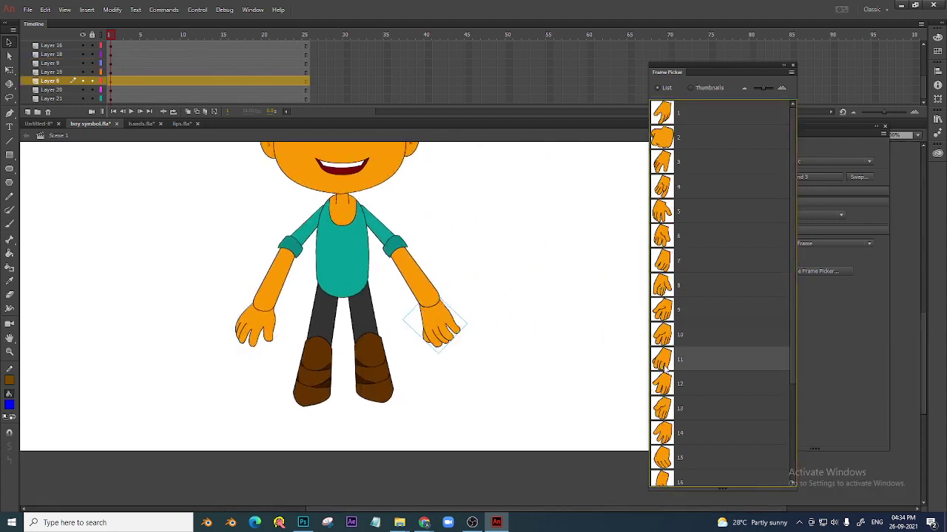
click(662, 310)
click(663, 286)
click(667, 241)
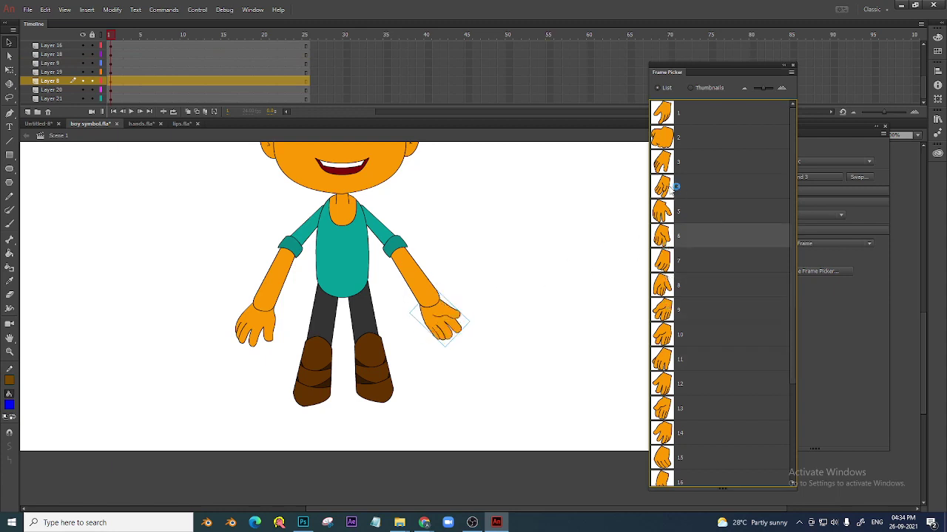
click(668, 116)
- Try several mouth shapes on the lips instance at frame 1 with the Frame Picker, ending with lip frame 11
scroll(478, 250, up, 3)
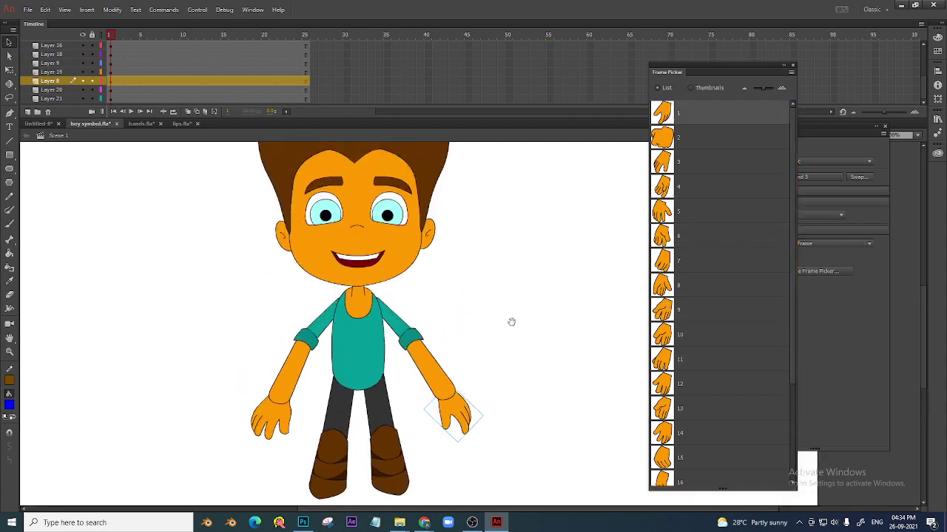
click(370, 272)
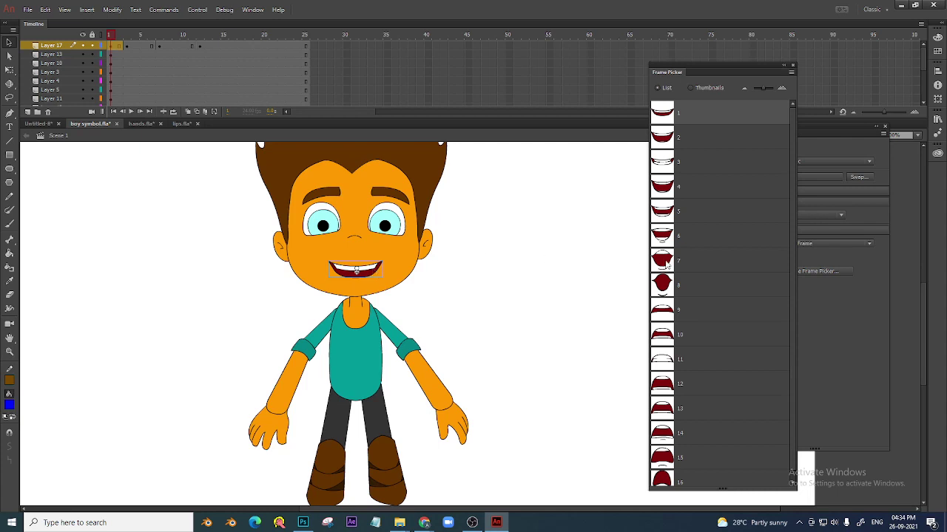
click(663, 286)
click(662, 334)
click(659, 216)
click(664, 183)
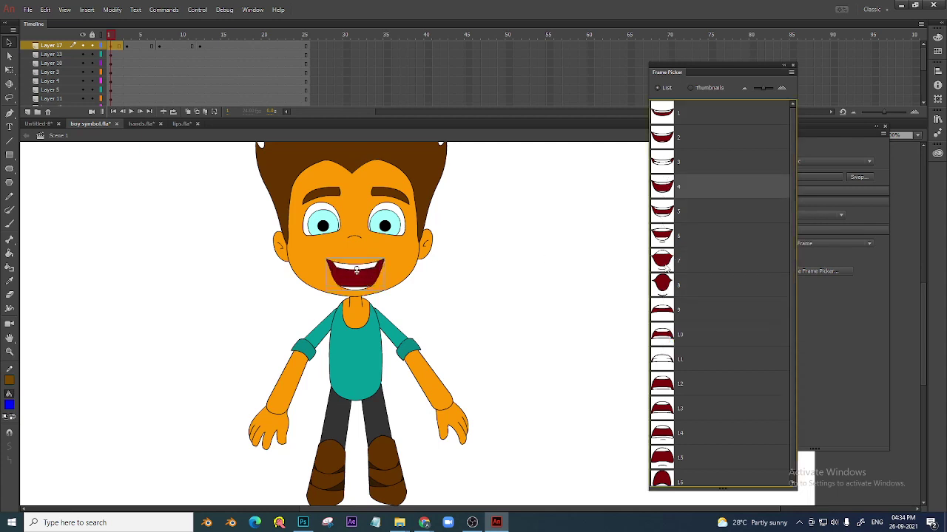
click(663, 289)
click(663, 335)
click(662, 359)
- Choose half-closed eye frame 5 for the eyes r instance and set its looping to Single Frame
click(392, 230)
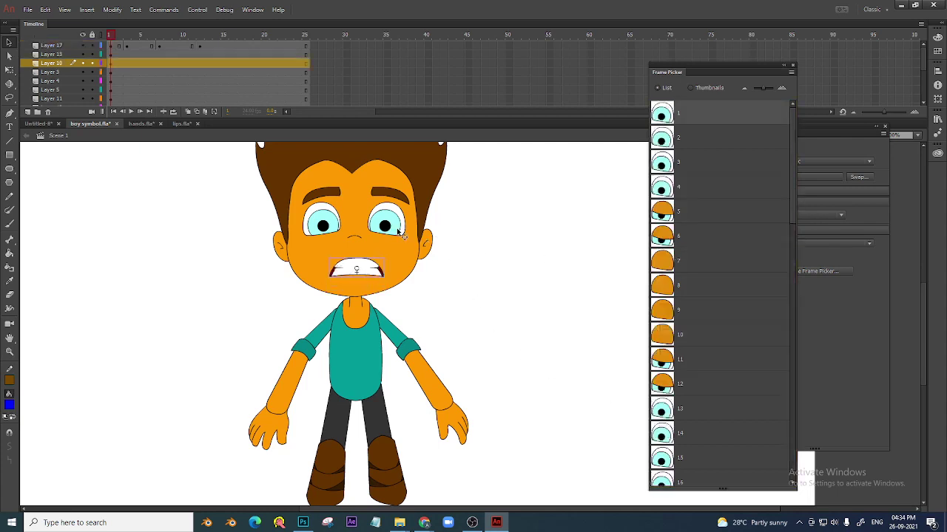
click(661, 237)
click(663, 209)
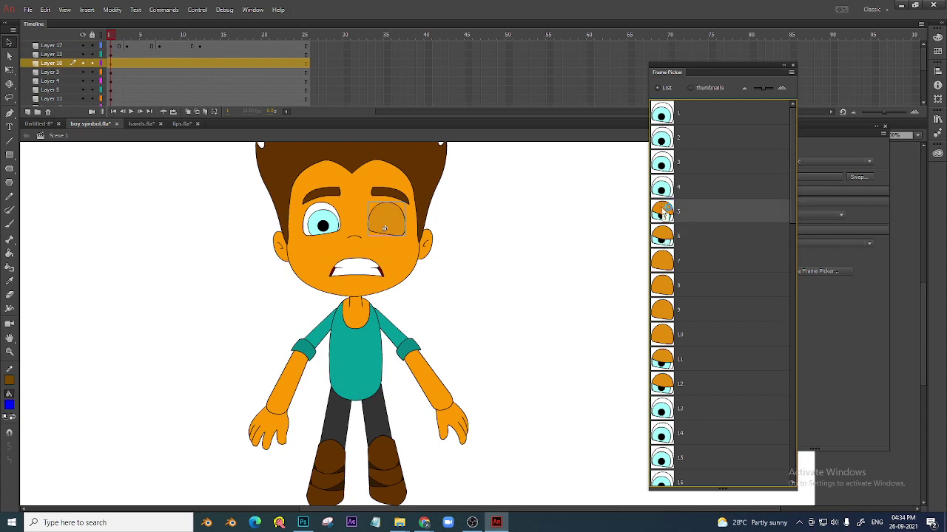
click(667, 191)
click(666, 214)
drag(673, 80, 593, 101)
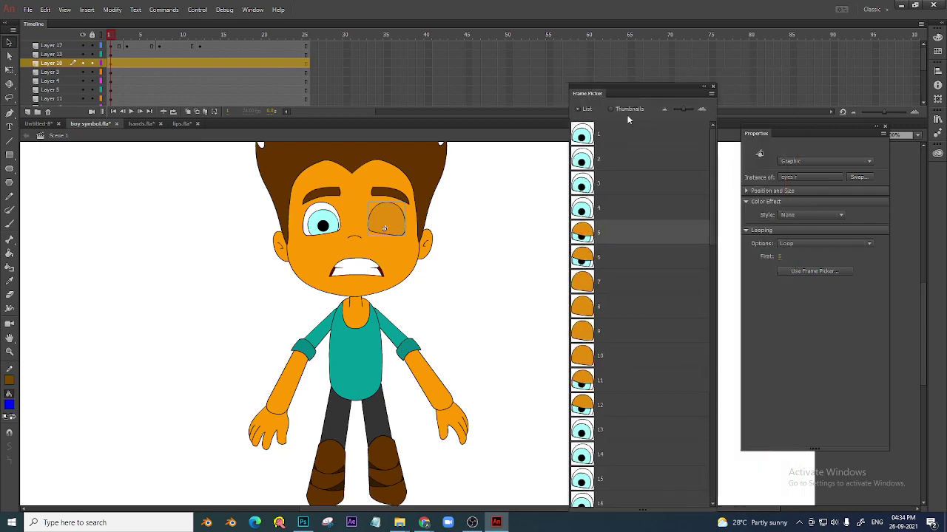
click(798, 244)
click(803, 276)
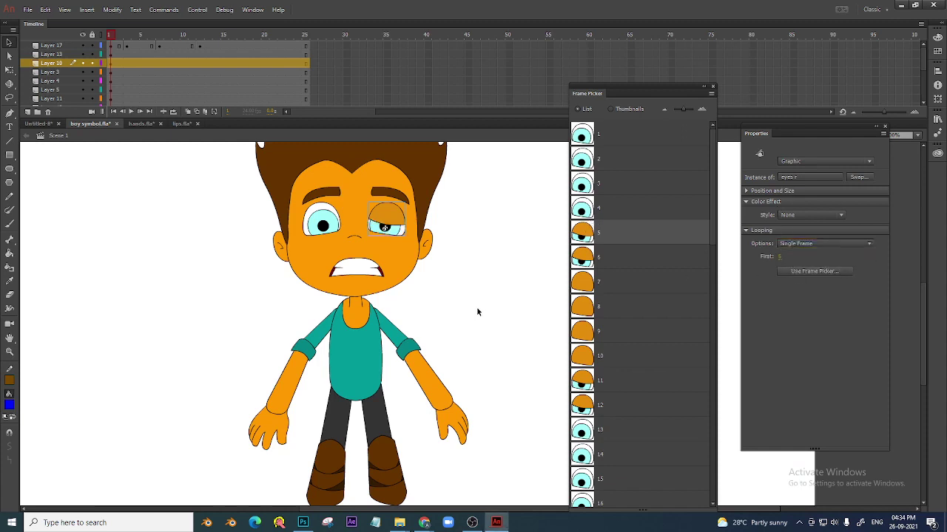
- Check the boy's new pose further along the timeline and return to frame 1
mouse_move(464, 315)
mouse_down()
mouse_move(465, 290)
mouse_move(474, 336)
mouse_move(476, 321)
mouse_up()
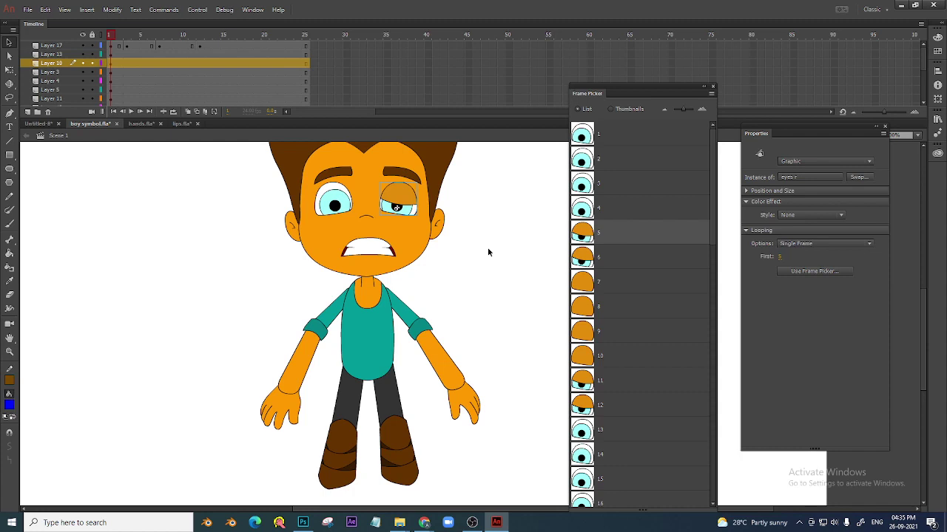
key(ctrl+minus)
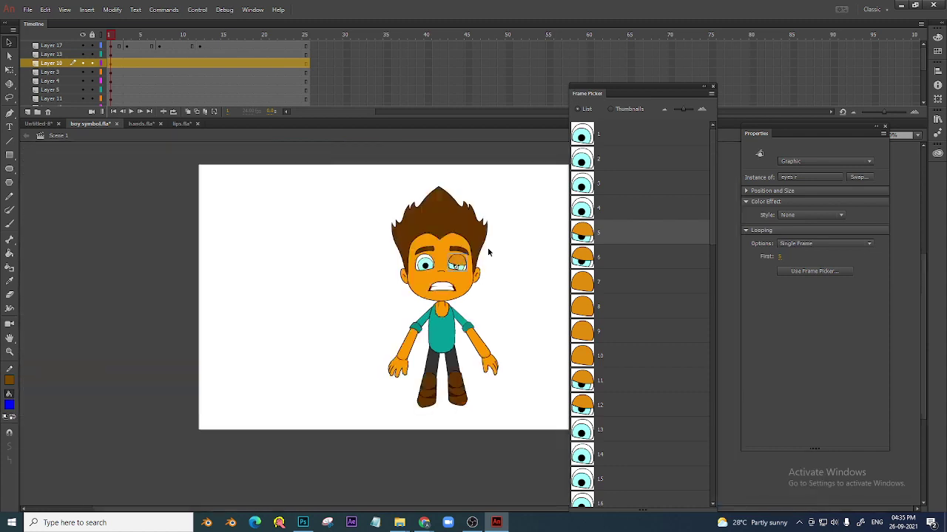
key(ctrl+equal)
key(ctrl+minus)
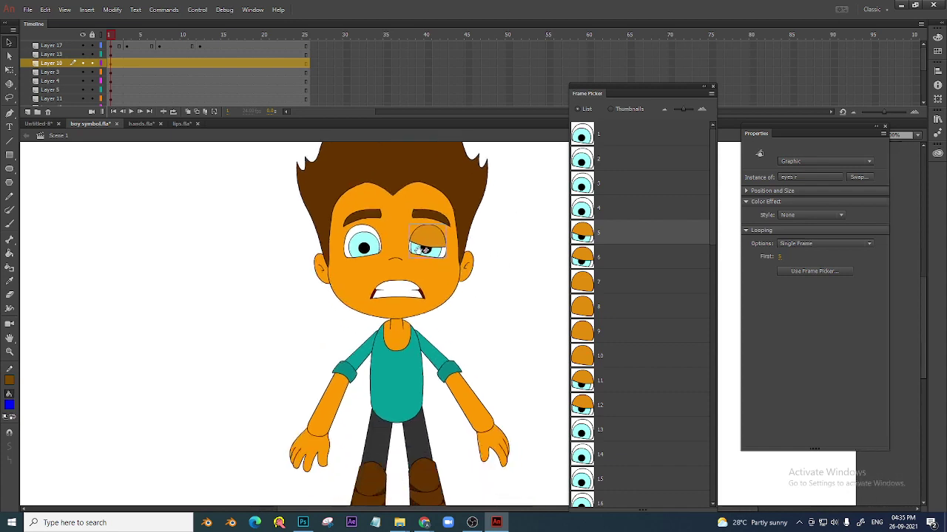
click(213, 42)
click(110, 42)
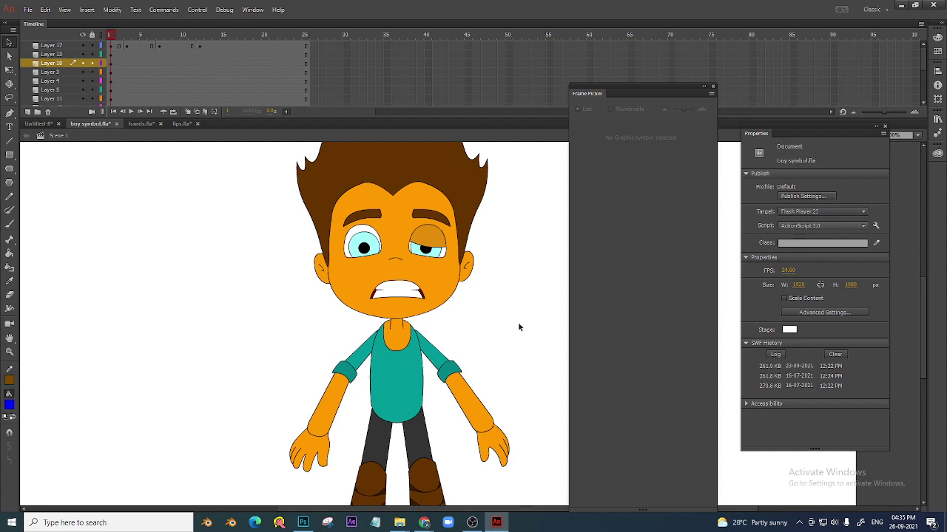
- Close the Frame Picker and collapse the Timeline to enlarge the stage area
key(ctrl+minus)
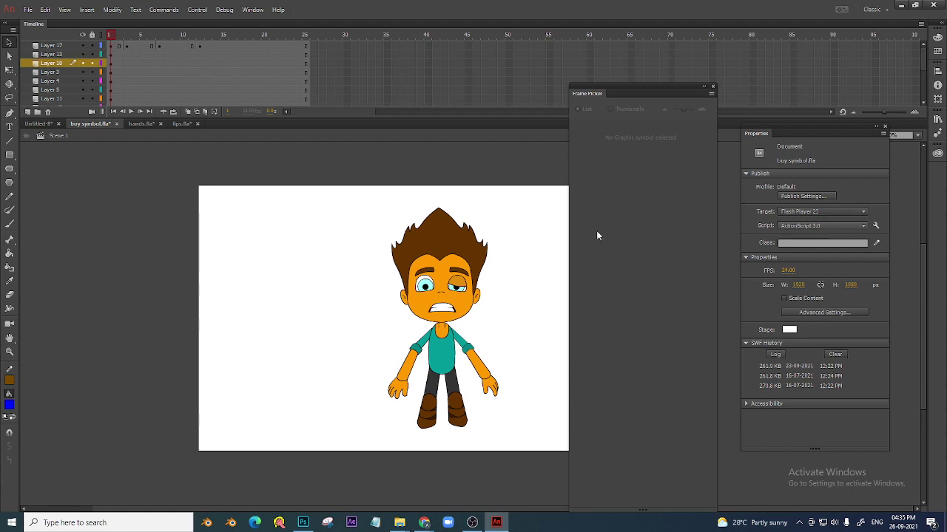
click(712, 87)
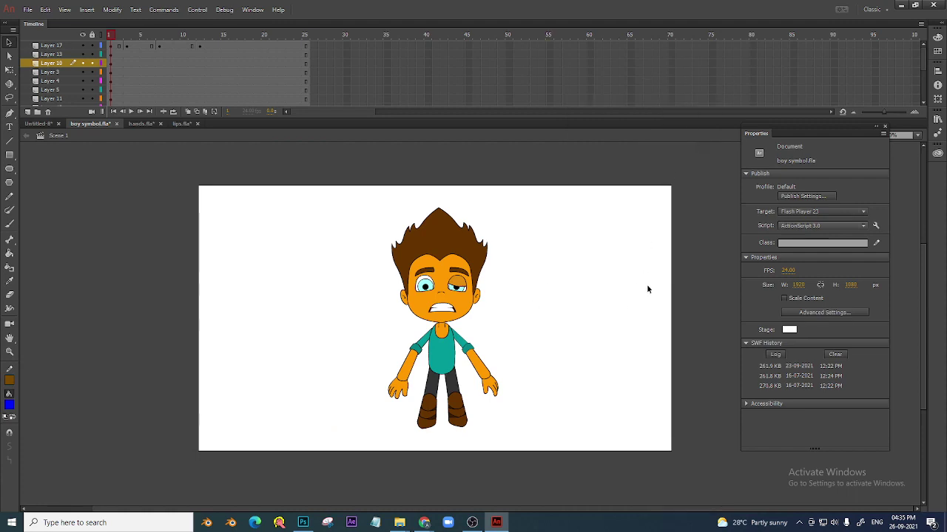
key(ctrl+equal)
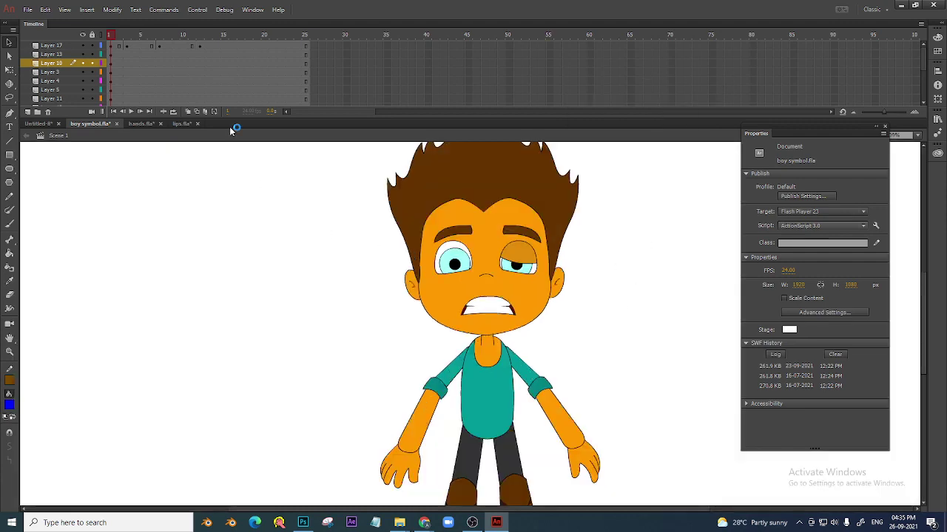
double_click(37, 25)
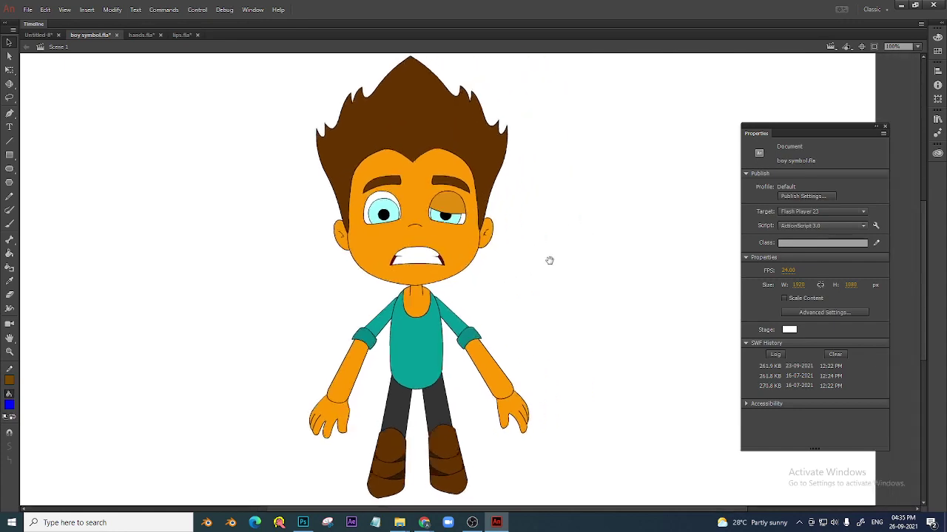